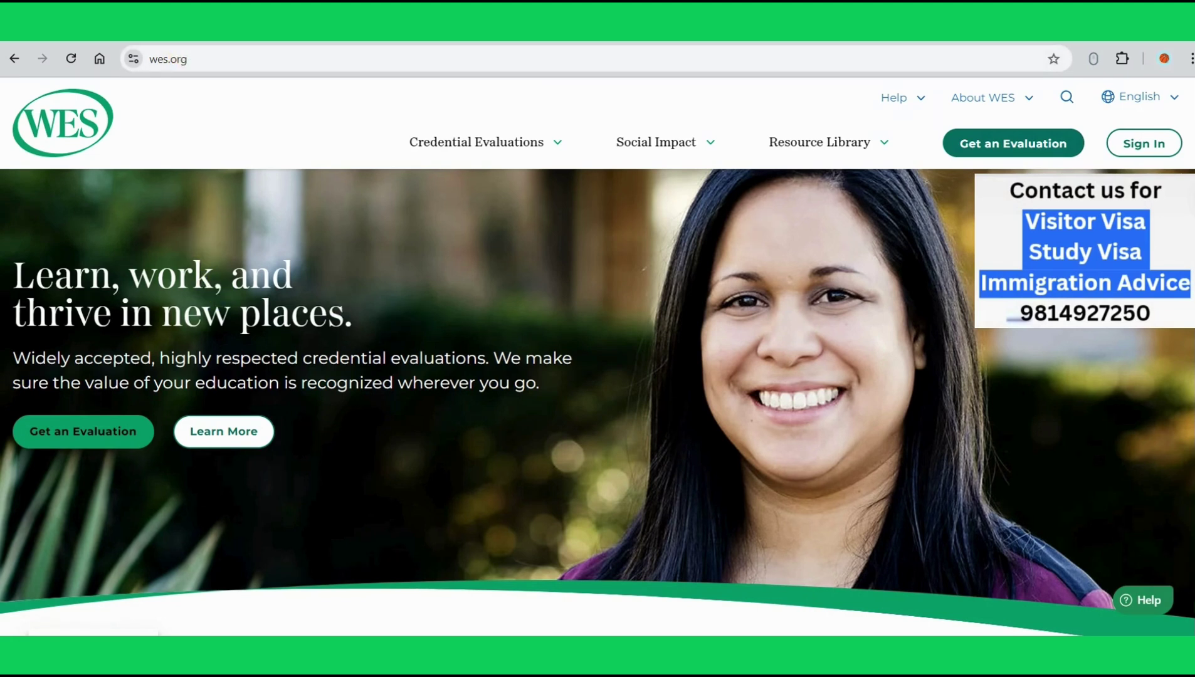
Step: Start a new evaluation from Get an Evaluation and choose Canada as the destination
left_click(973, 152)
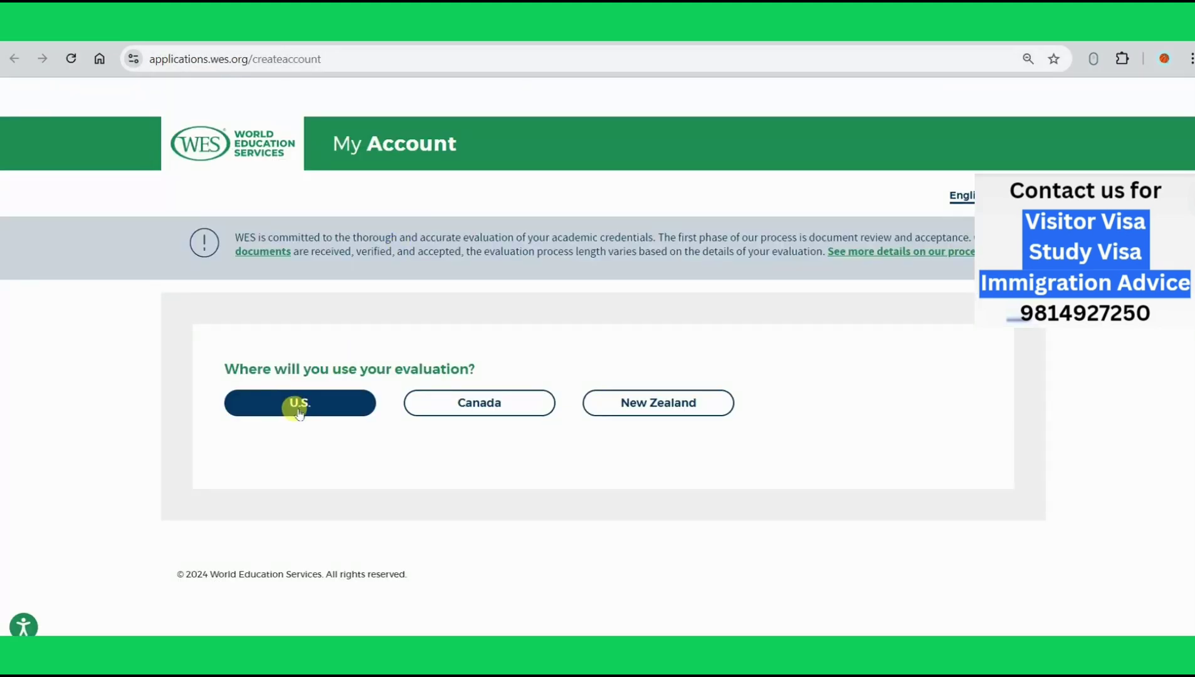
left_click(481, 406)
Step: Confirm Canada and review the Standard, IRCC ECA and Agri-Food Pilot application options
left_click(475, 401)
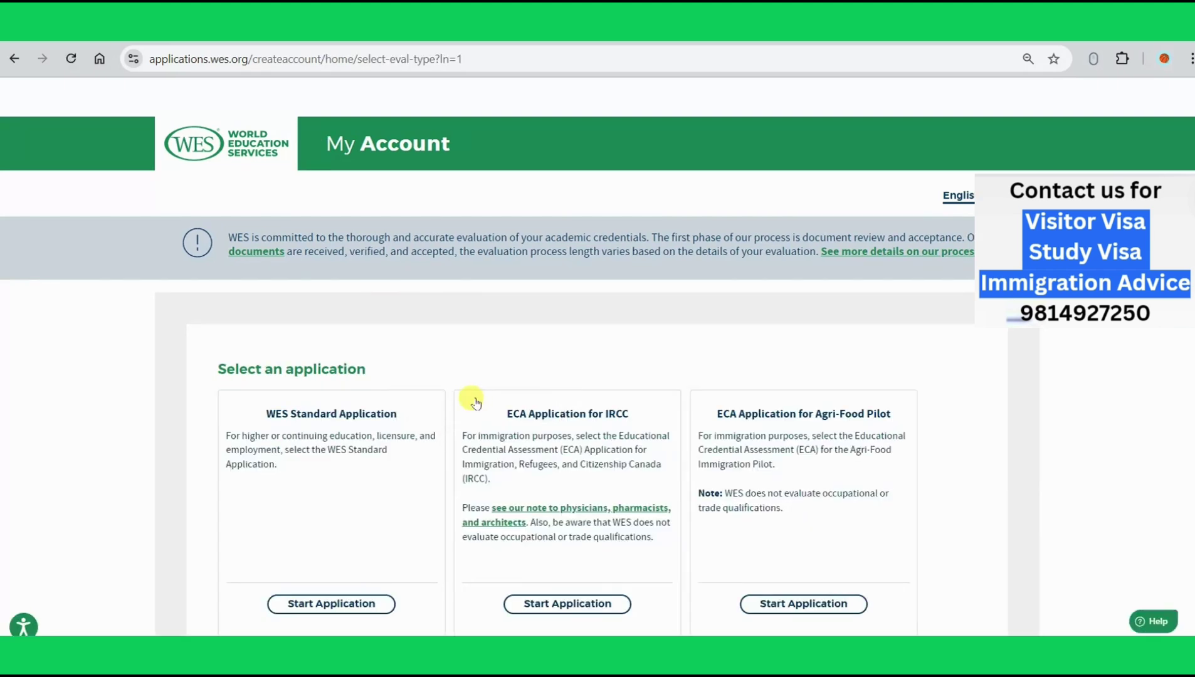
scroll(475, 401, "down", 1)
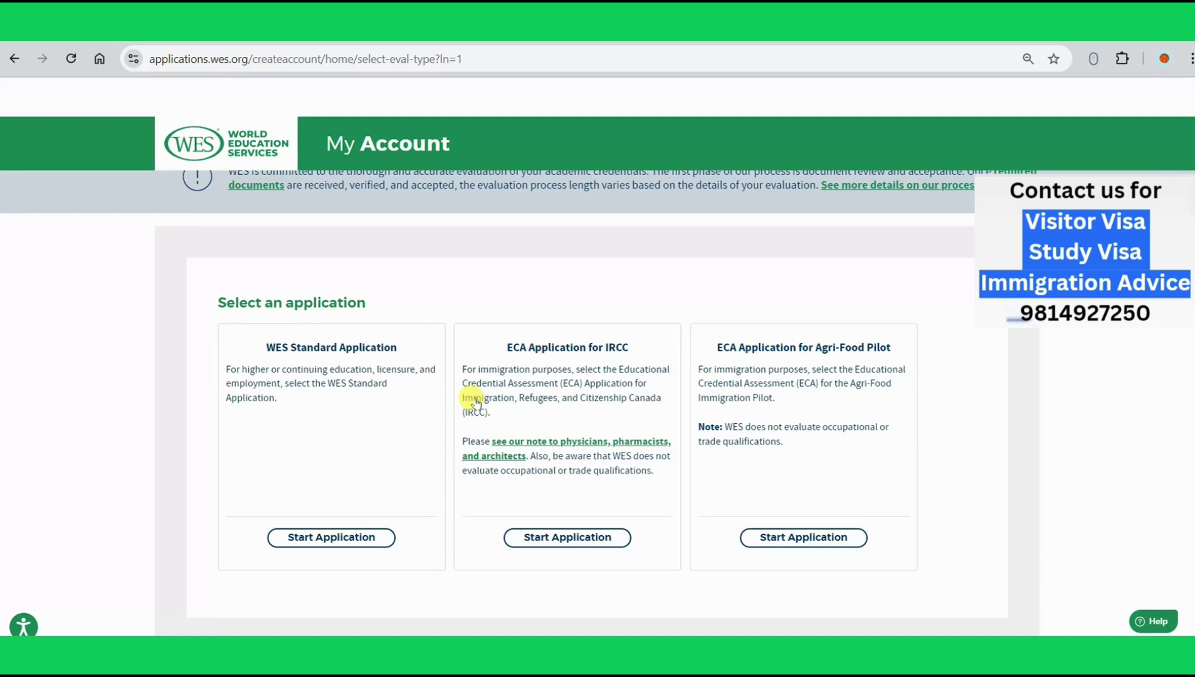
scroll(475, 402, "down", 1)
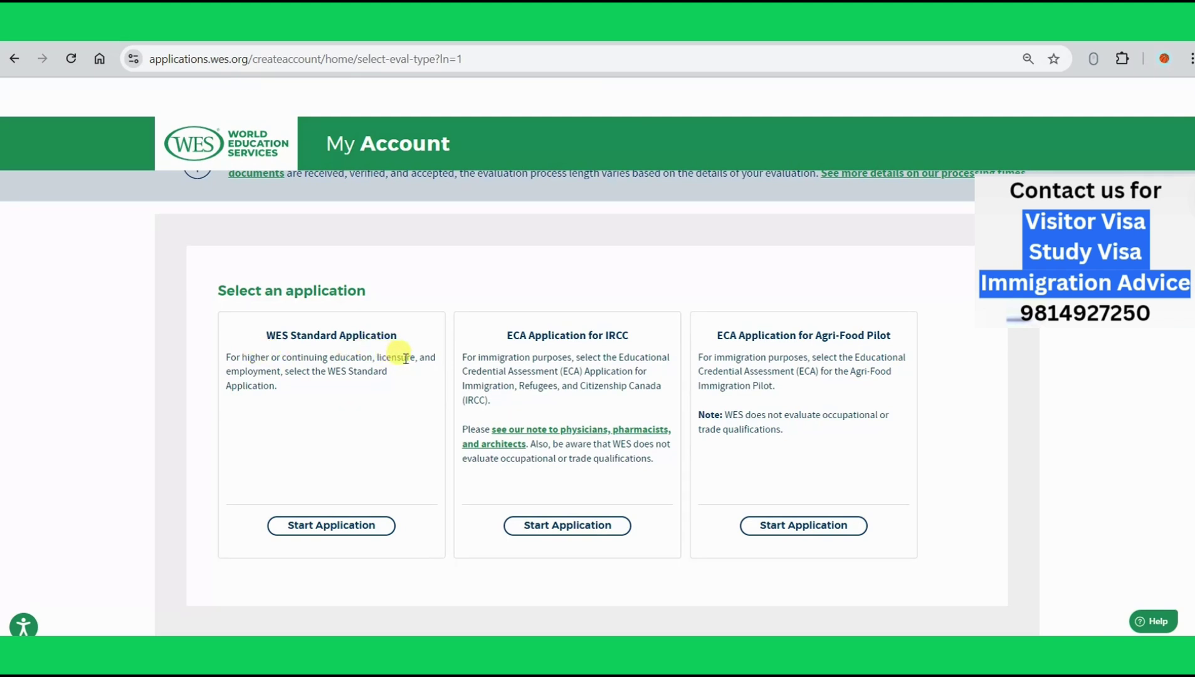
scroll(404, 411, "down", 1)
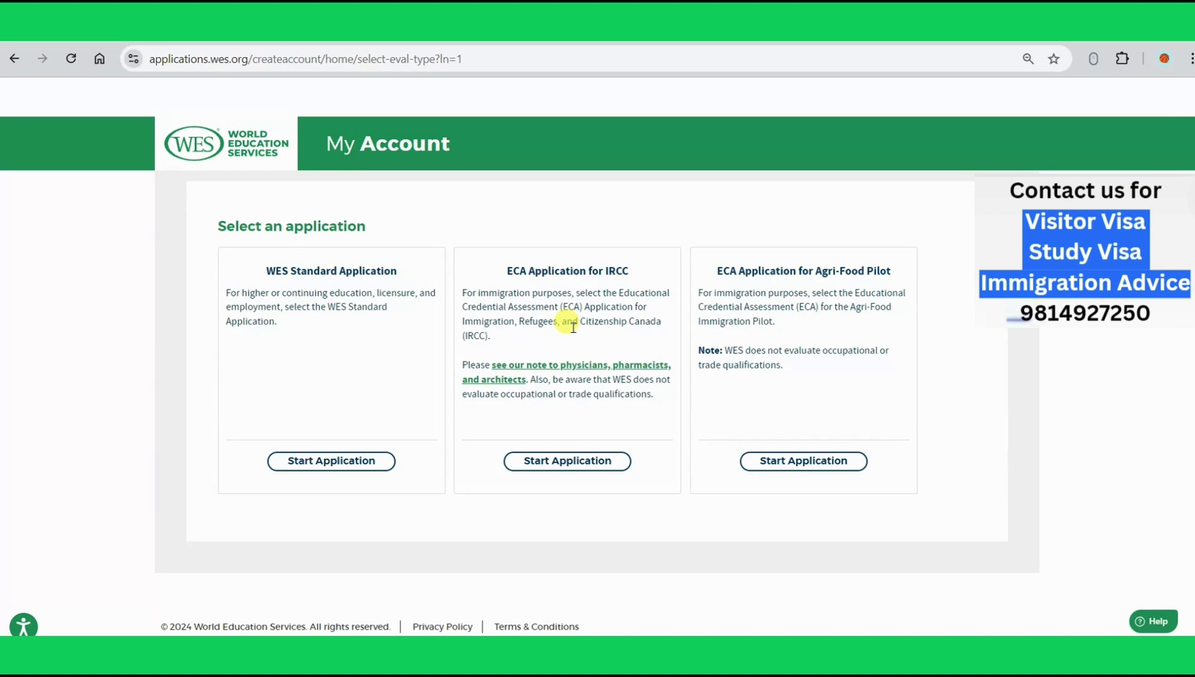
Step: Start the ECA Application for IRCC and submit a suggested email address
left_click(575, 463)
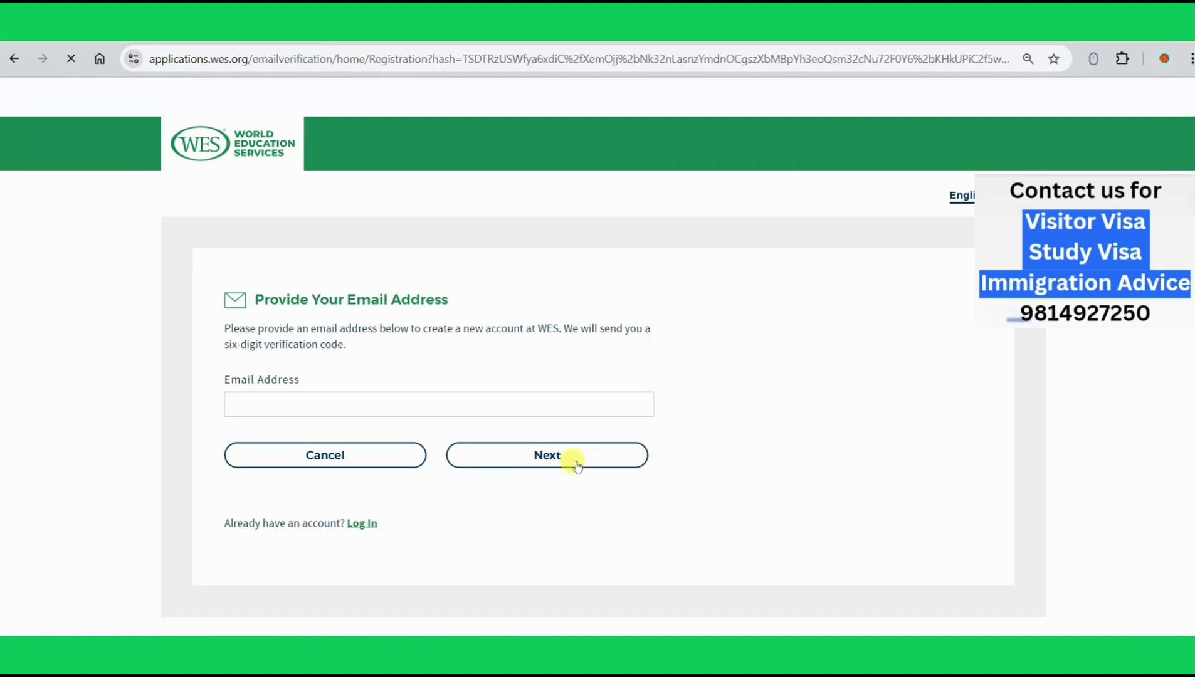
left_click(406, 411)
key("BackSpace")
key("BackSpace")
key("BackSpace")
key("BackSpace")
key("BackSpace")
key("BackSpace")
key("BackSpace")
key("BackSpace")
key("BackSpace")
key("BackSpace")
key("BackSpace")
key("BackSpace")
key("BackSpace")
key("BackSpace")
key("BackSpace")
key("BackSpace")
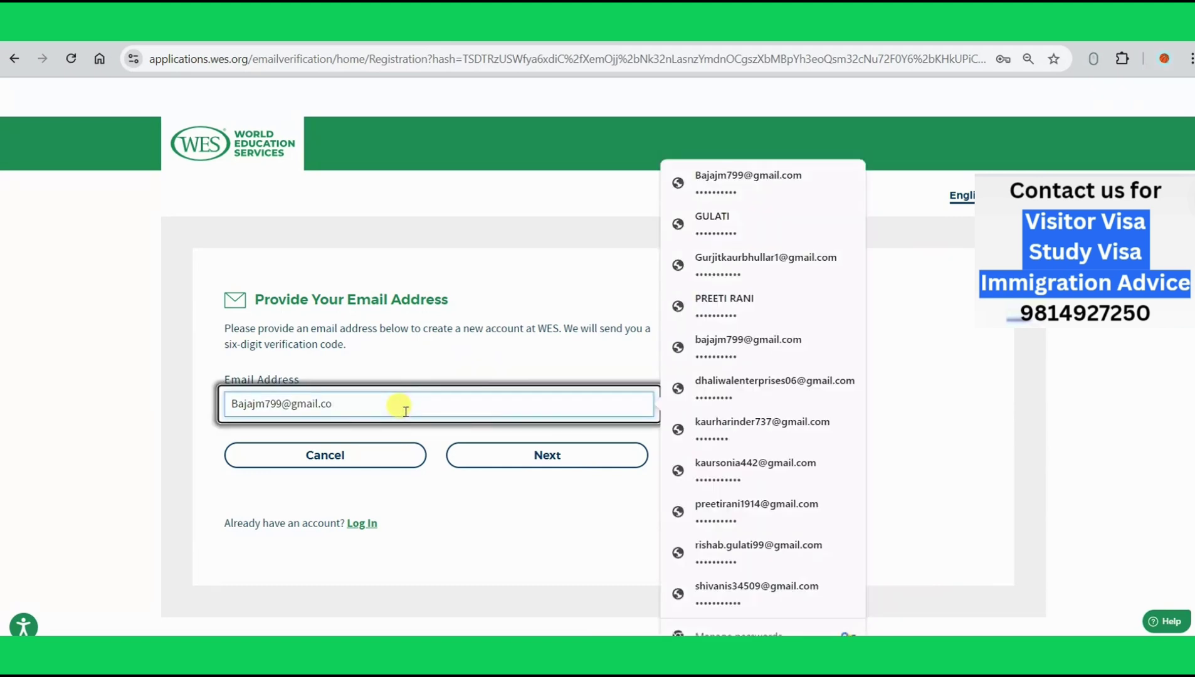
key("BackSpace")
key("BackSpace")
key("BackSpace")
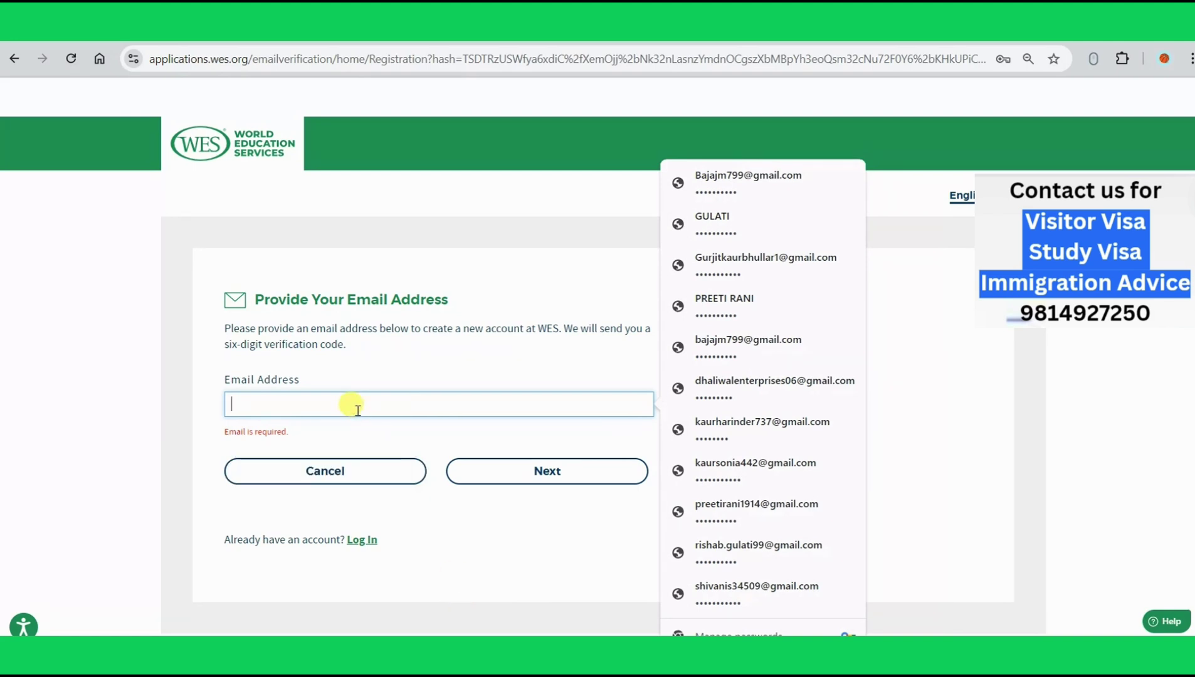
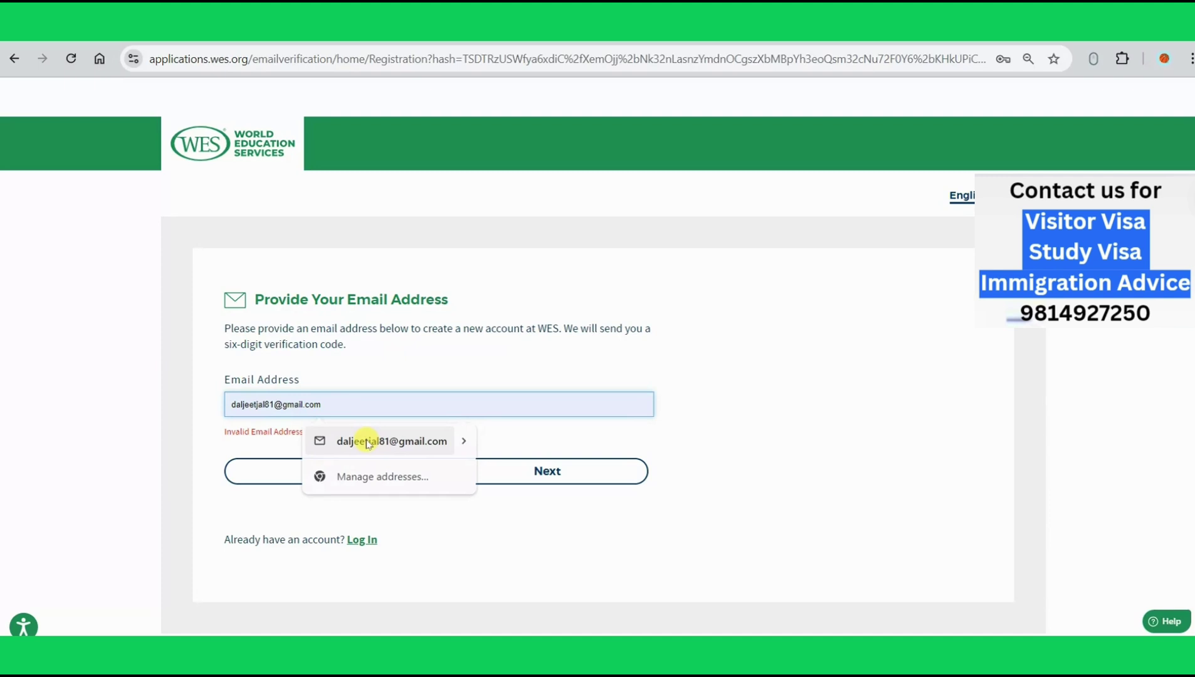
left_click(370, 441)
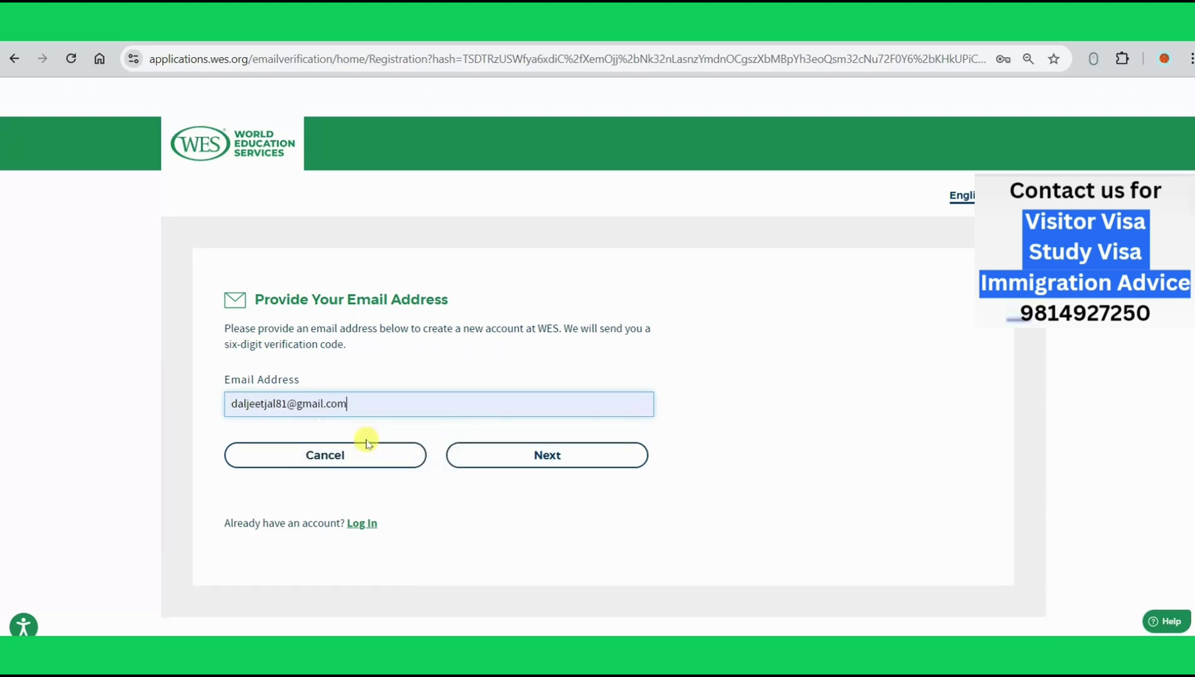
left_click(515, 462)
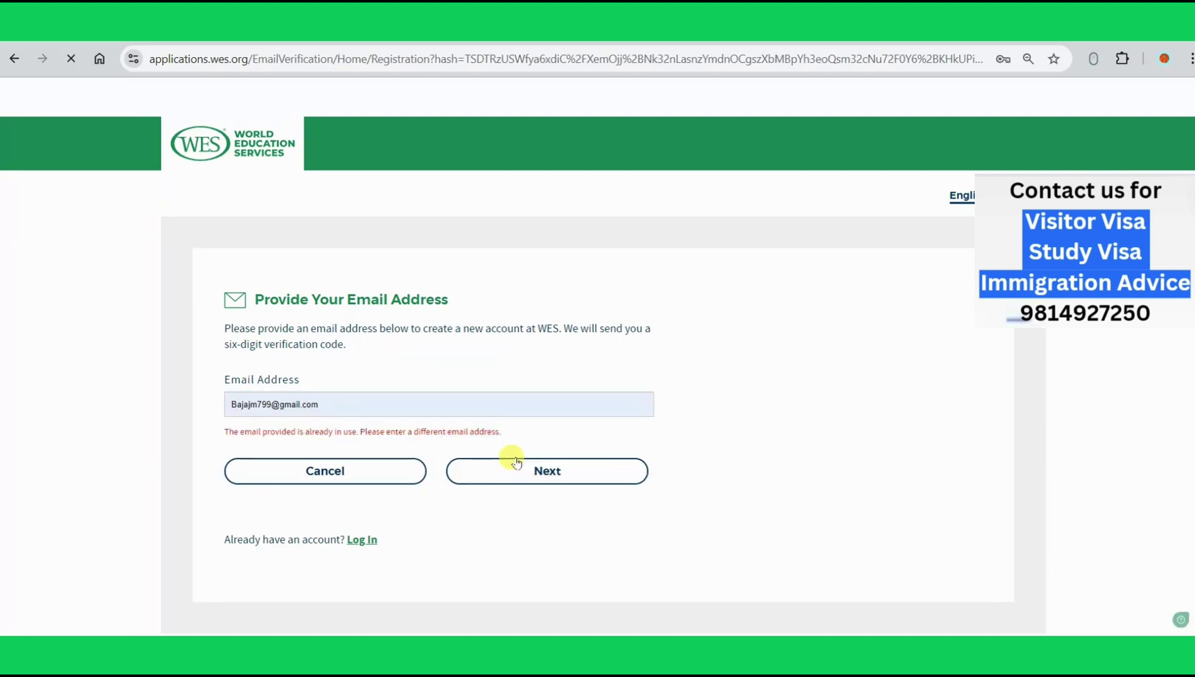
Step: Replace the rejected email with a new Gmail address and copy the emailed verification code
left_click(429, 404)
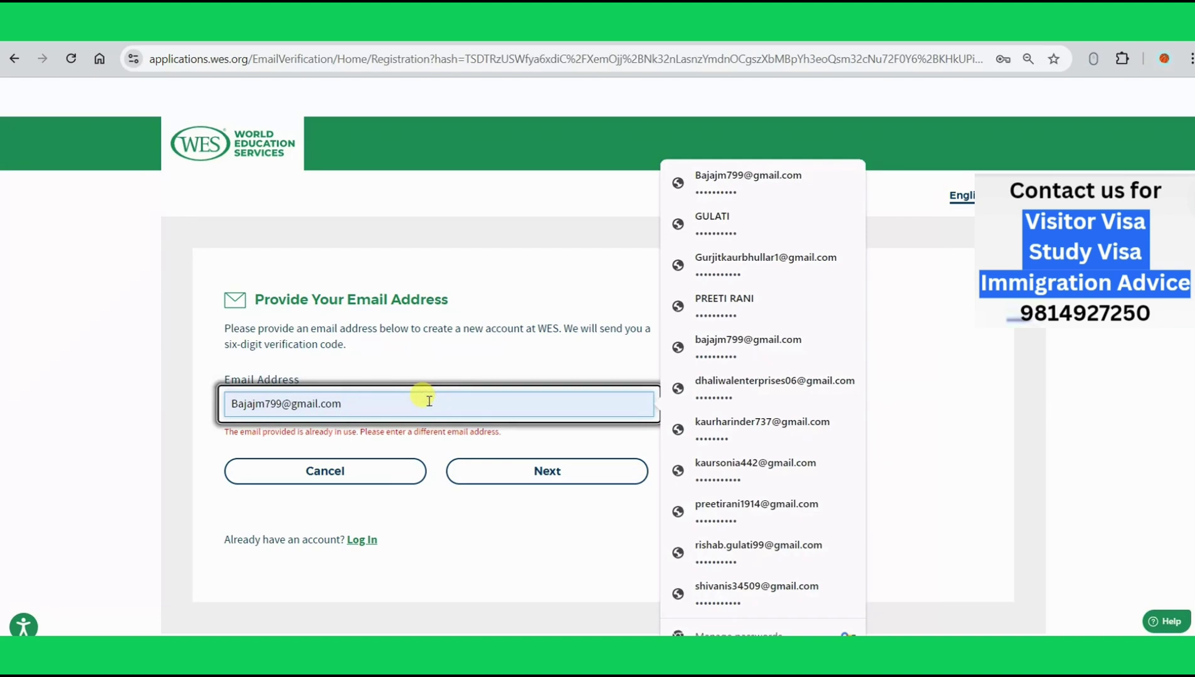
triple_click(429, 403)
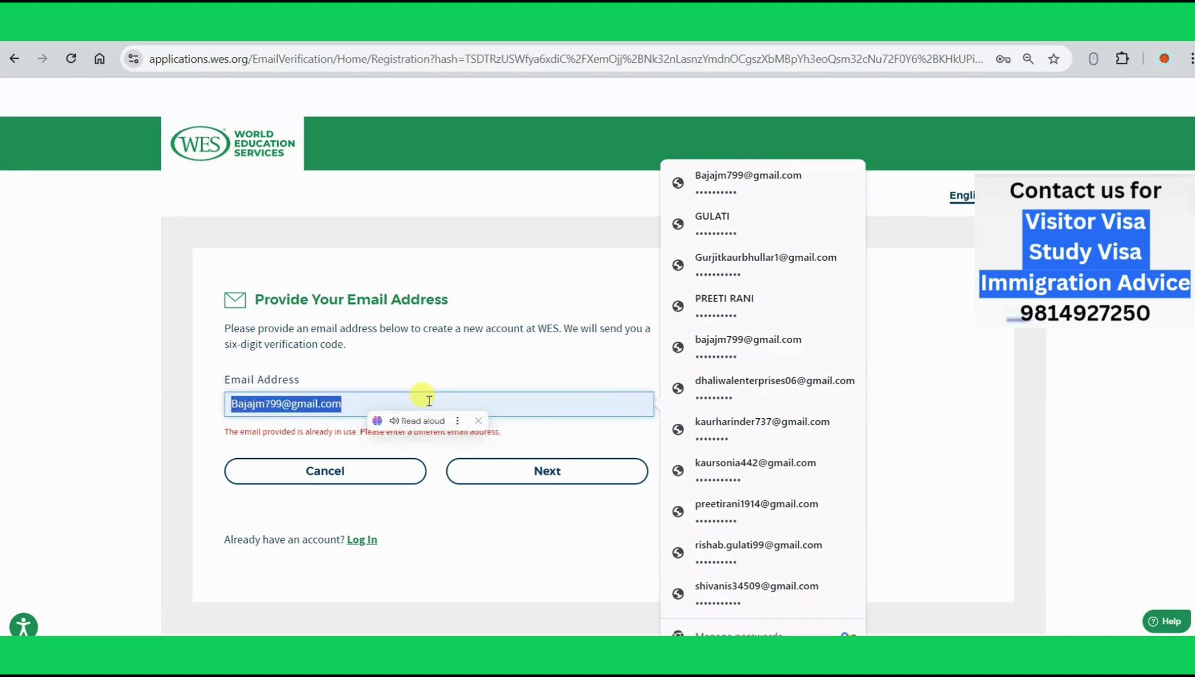
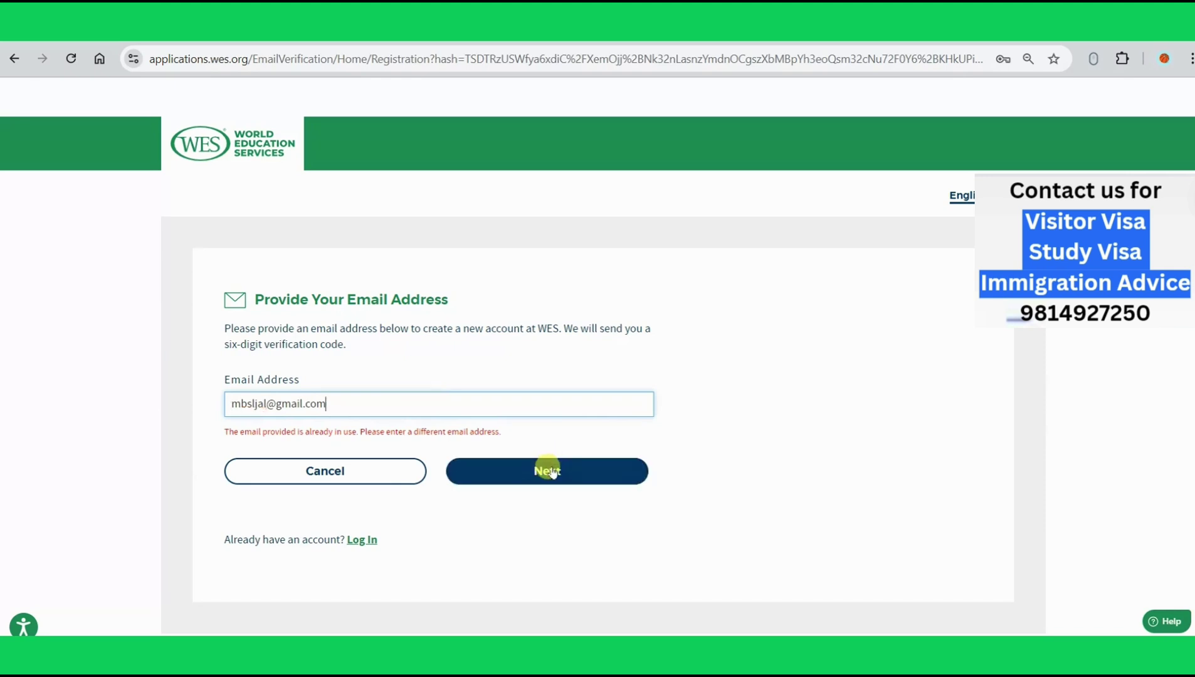
left_click(550, 472)
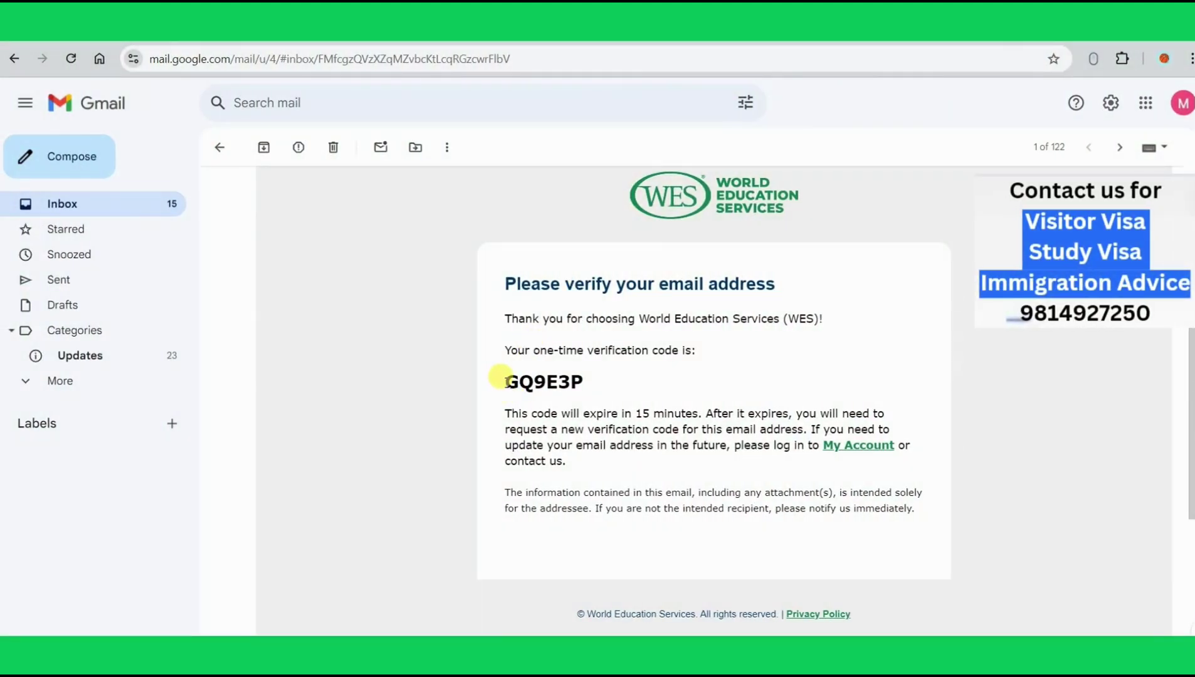
left_click_drag(504, 381, 591, 382)
key("ctrl+c")
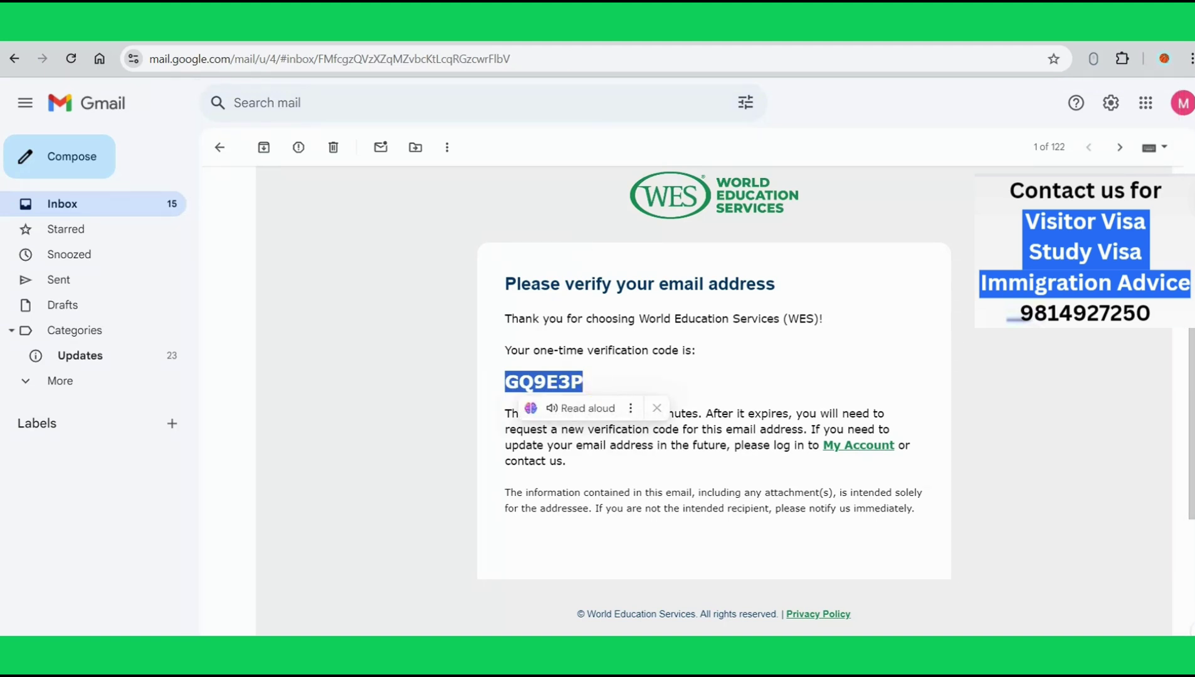
key("ctrl+Tab")
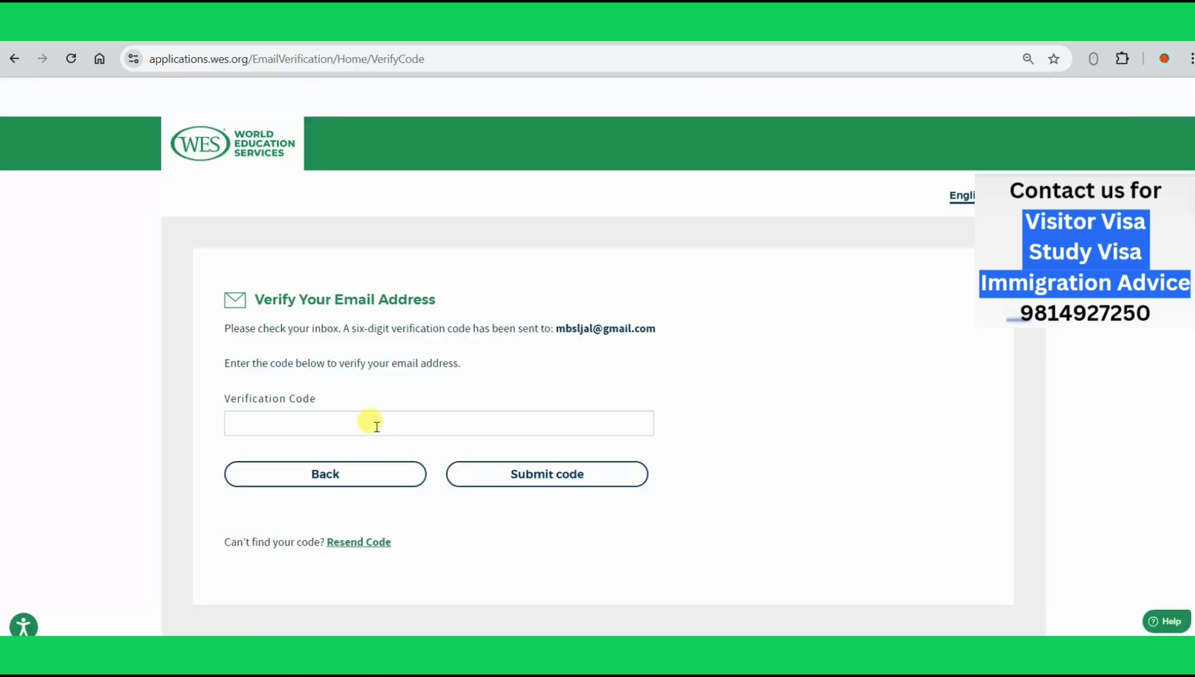
Step: Paste the emailed verification code, submit it, and continue to the Create Account form
left_click(376, 426)
key("ctrl+v")
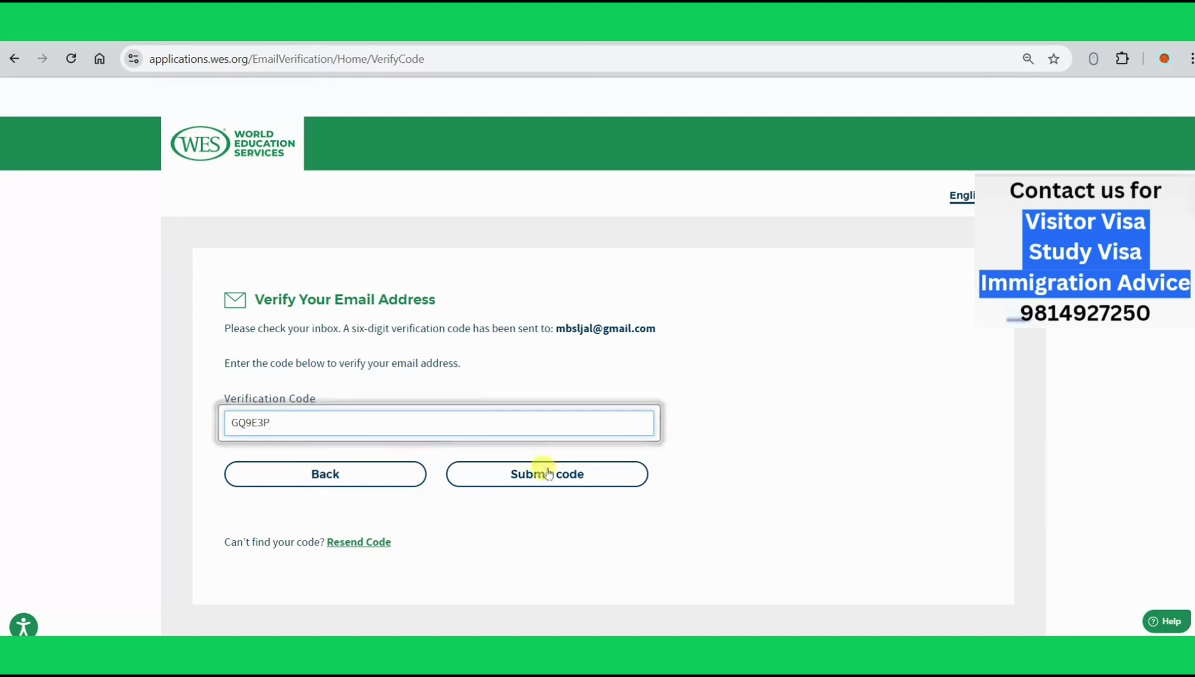
left_click(554, 478)
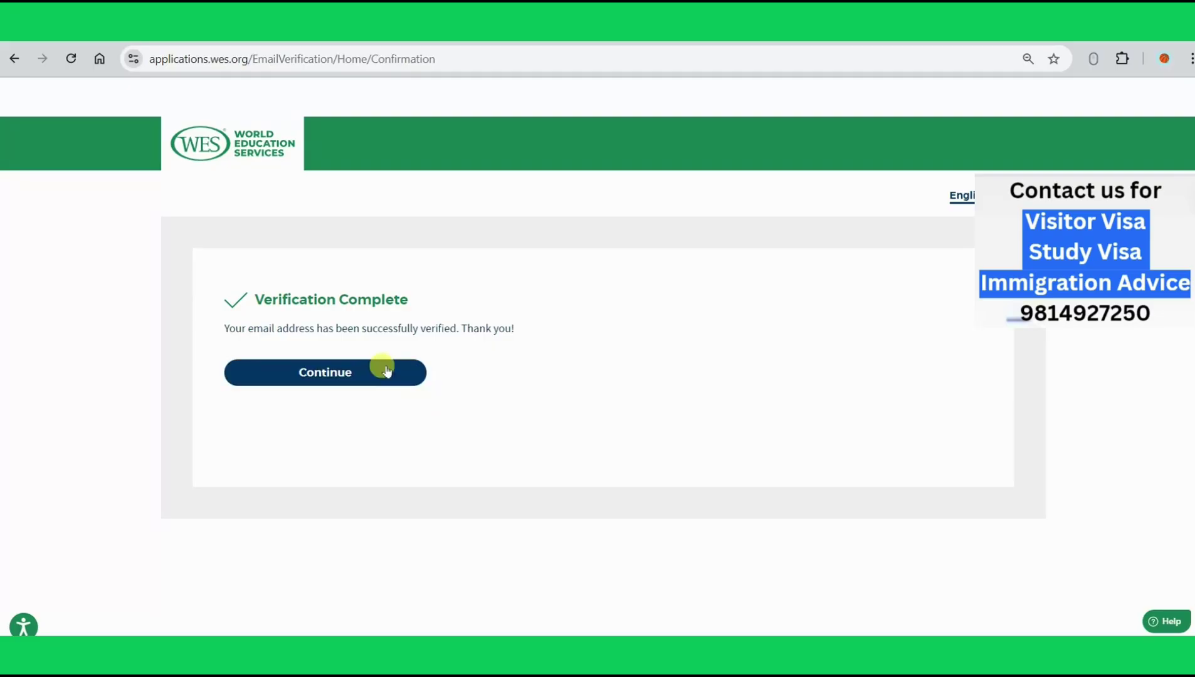
left_click(386, 369)
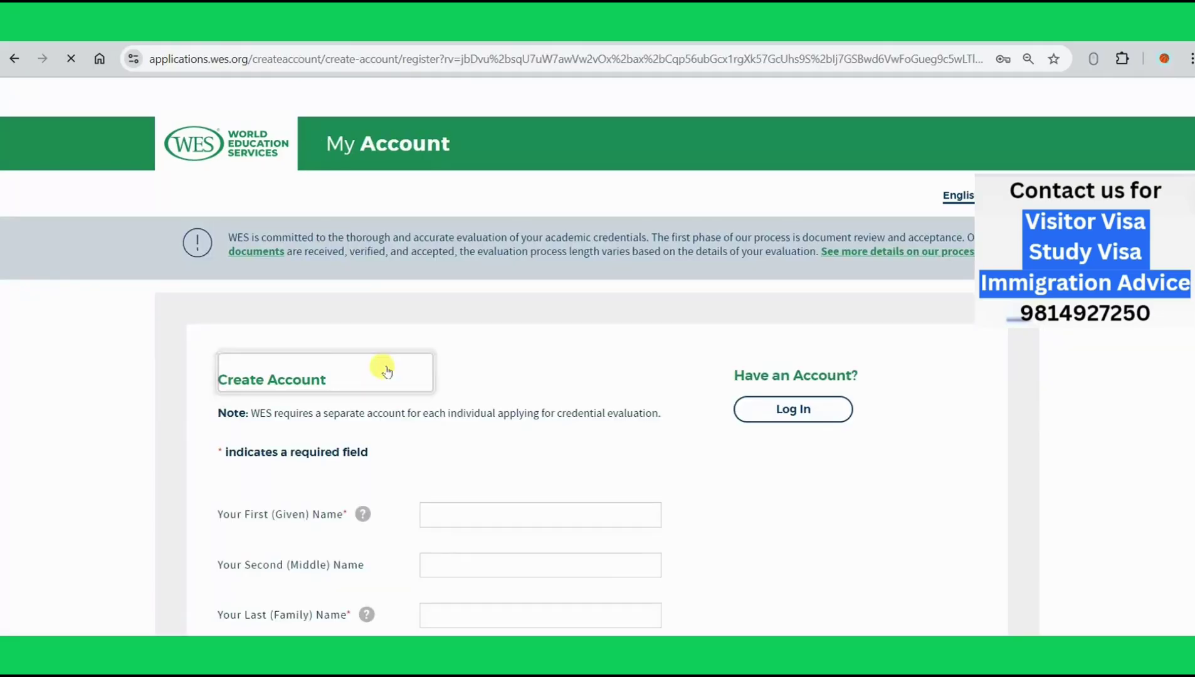
Step: Enter the applicant's first name and mark that they have no last name
scroll(387, 370, "down", 2)
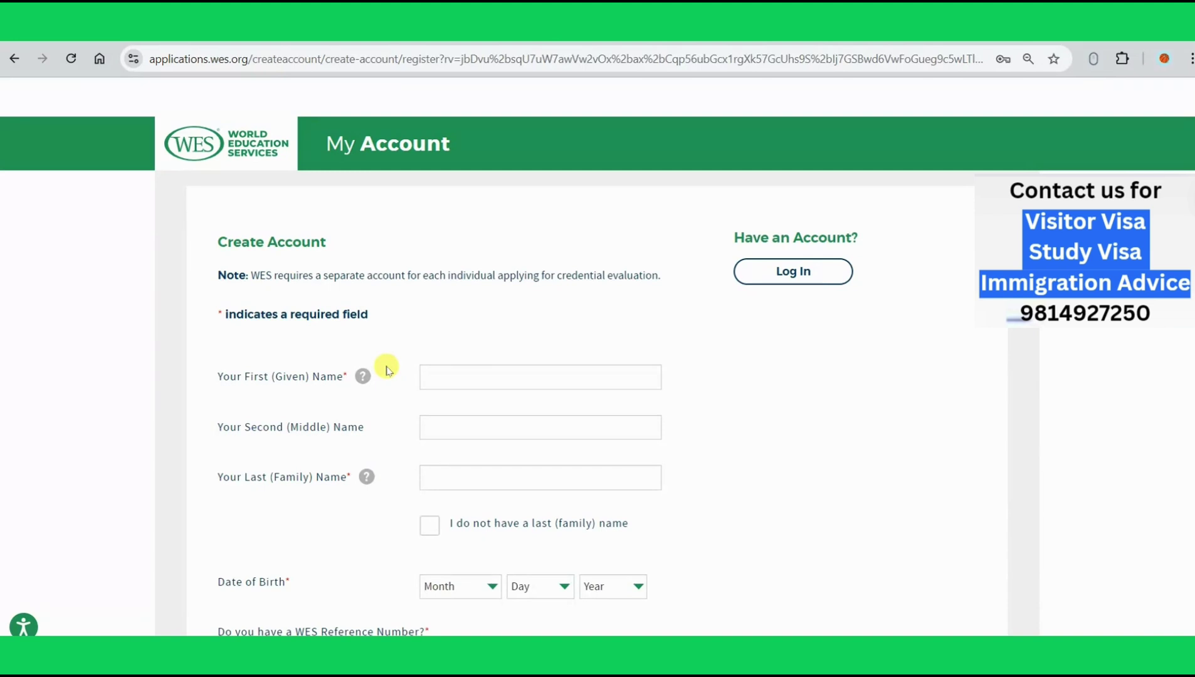
left_click(445, 371)
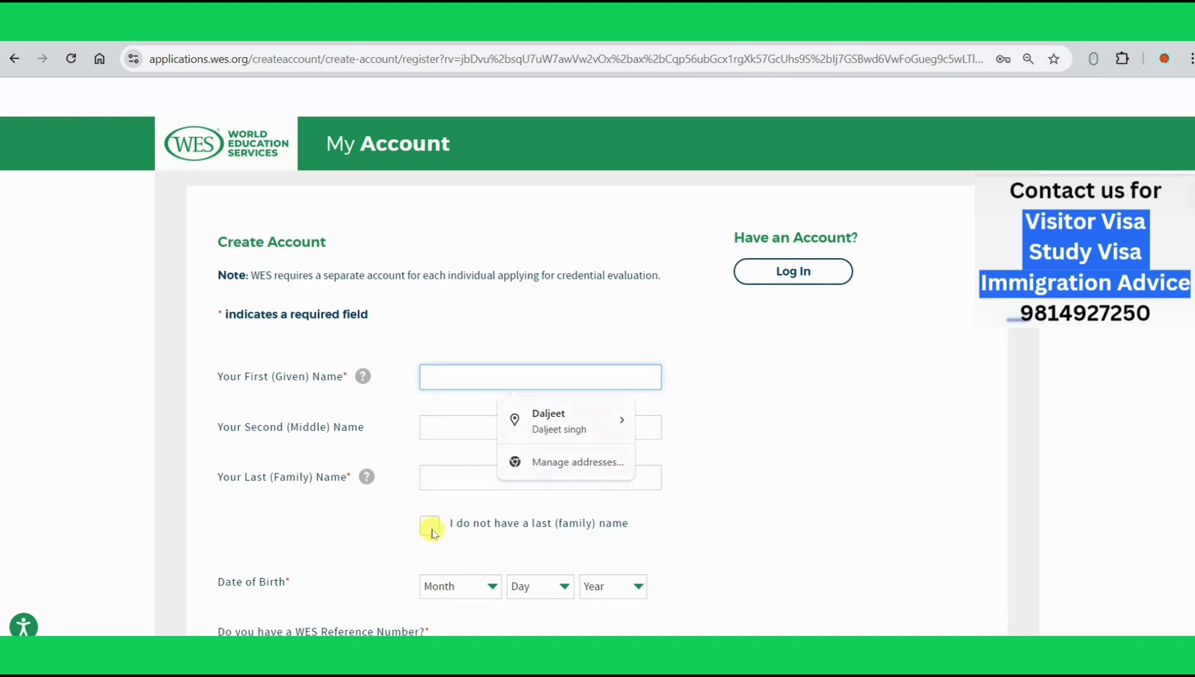
left_click(430, 529)
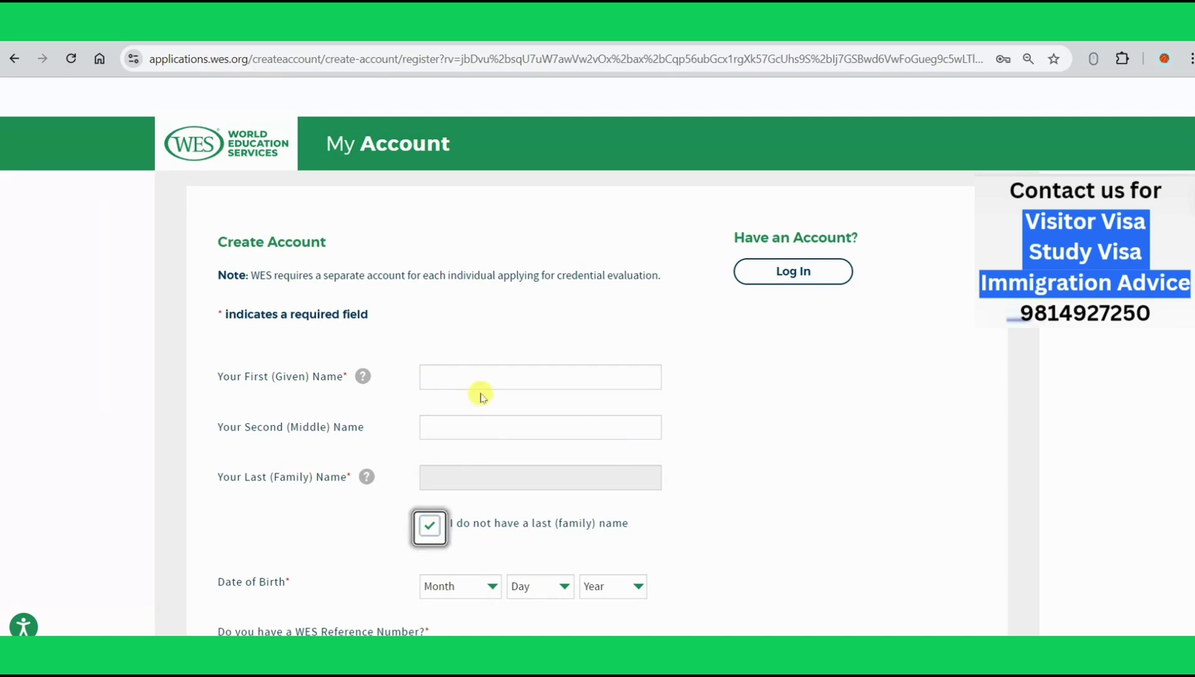
left_click(477, 374)
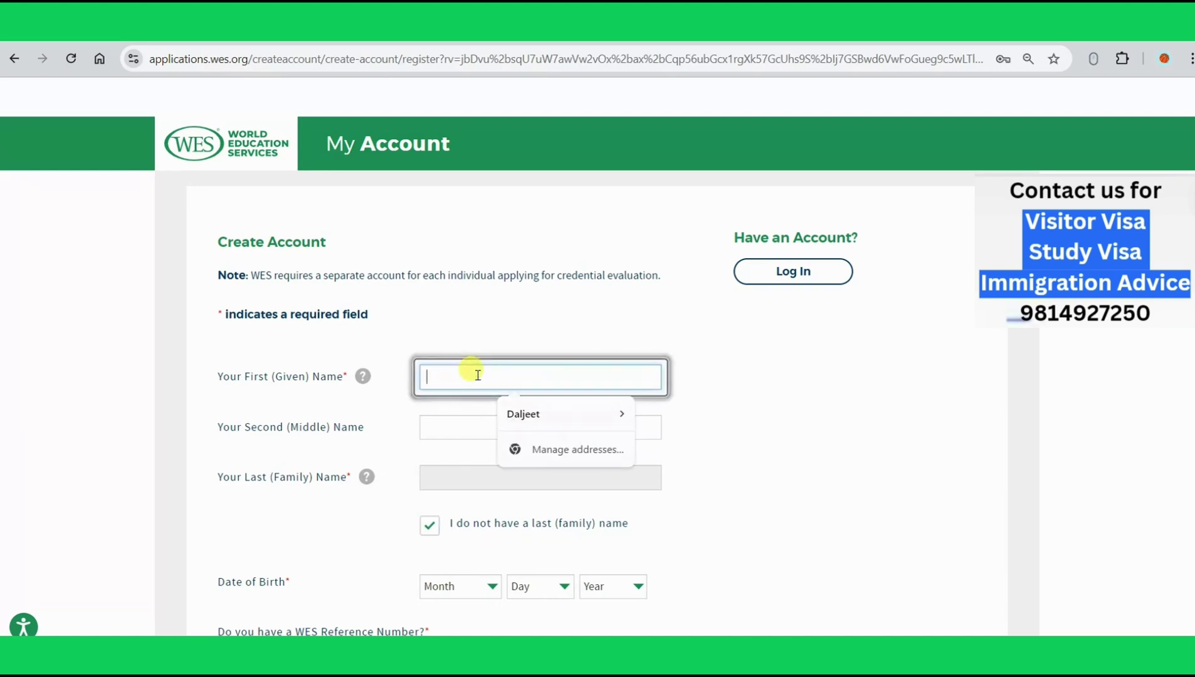
left_click(515, 407)
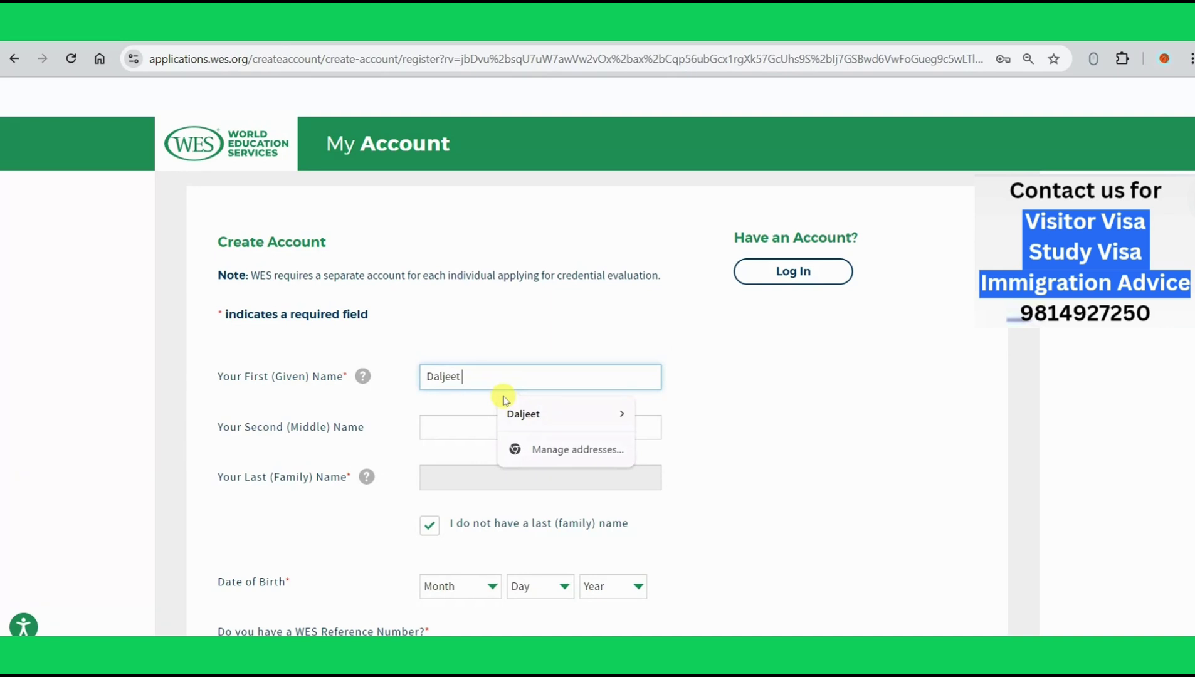
type("Singh")
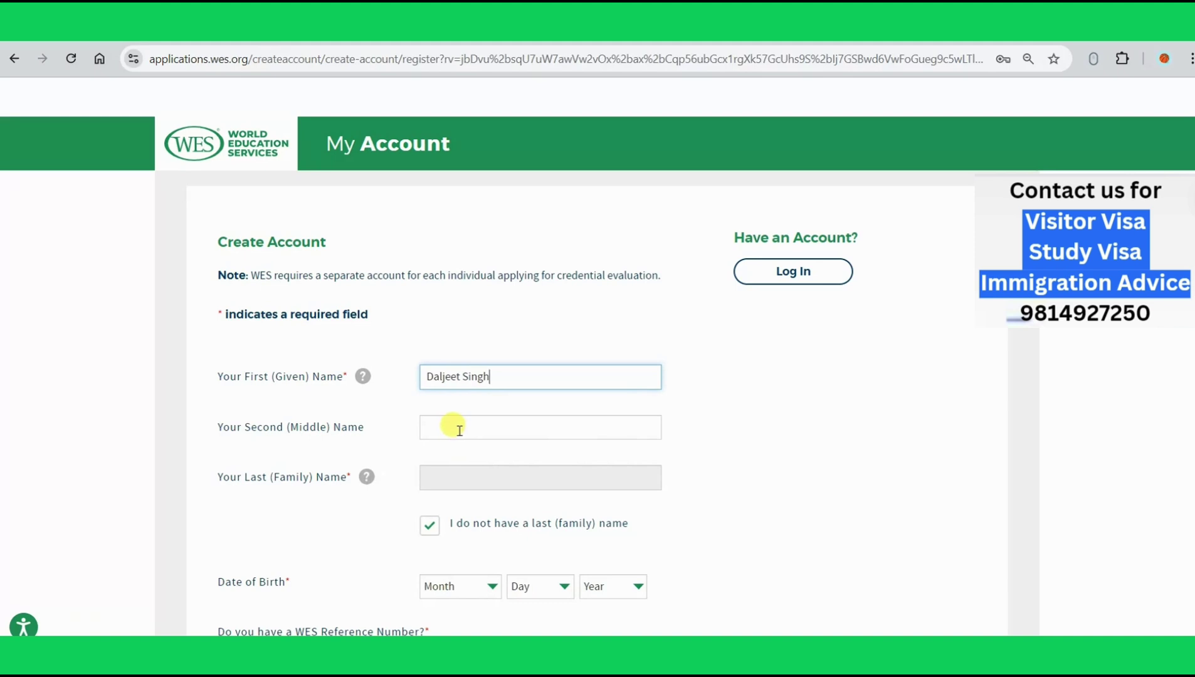
scroll(459, 430, "down", 3)
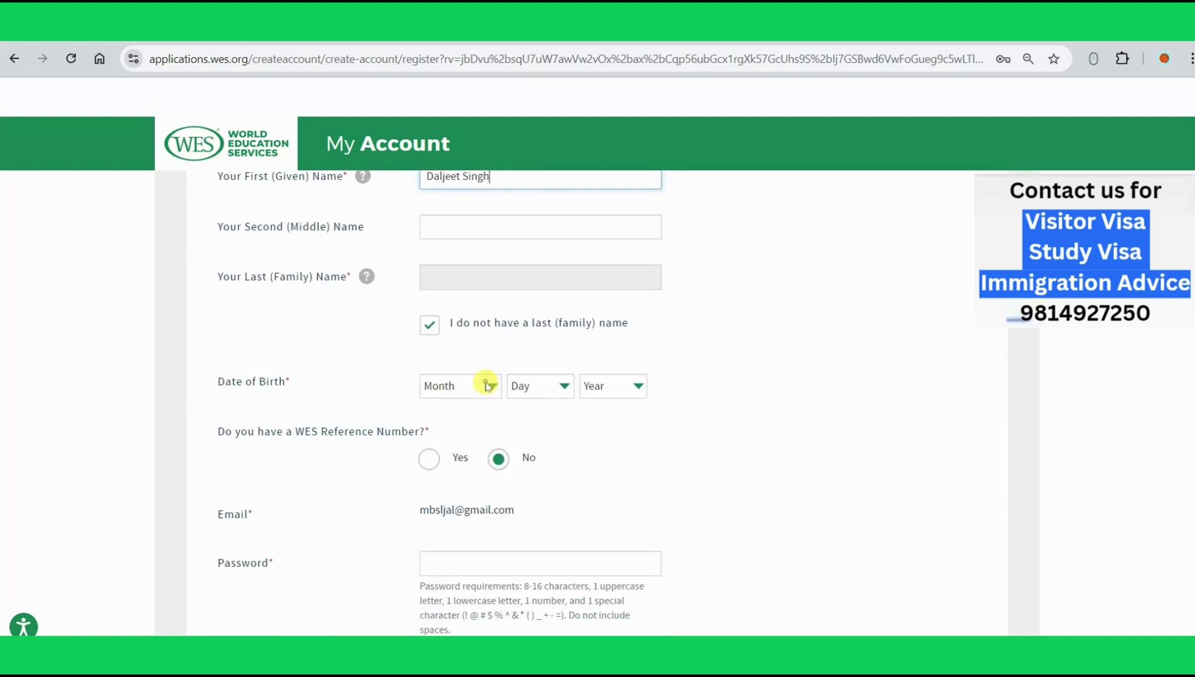
left_click(487, 386)
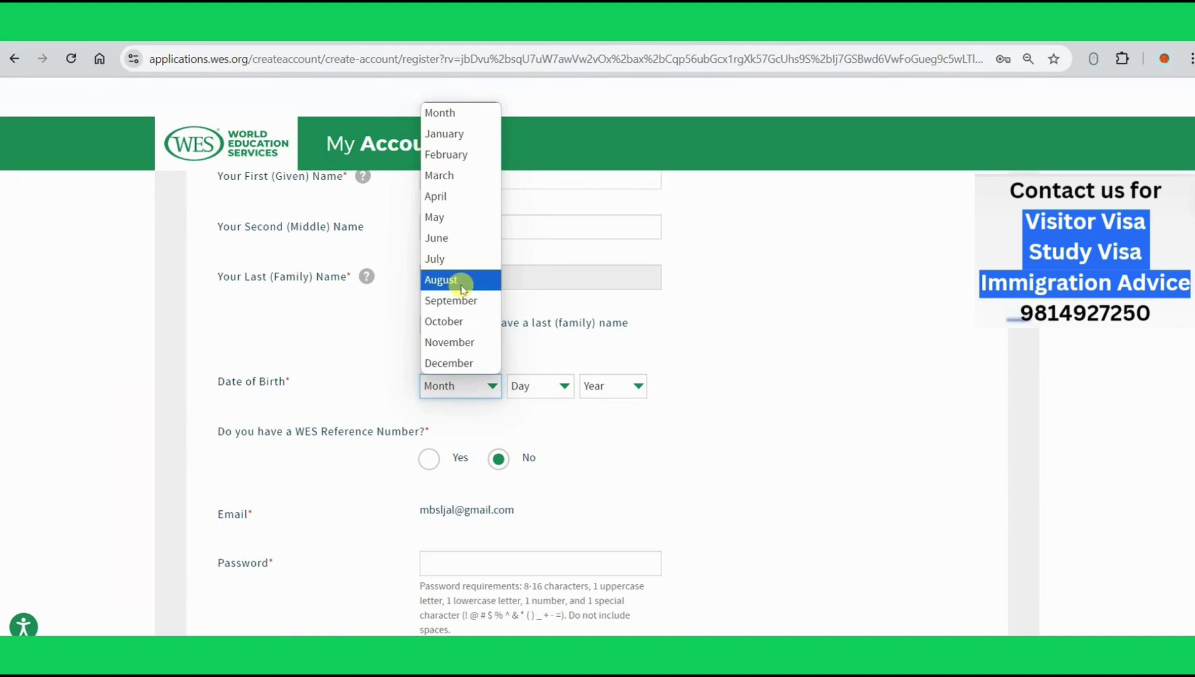
left_click(462, 281)
left_click(551, 393)
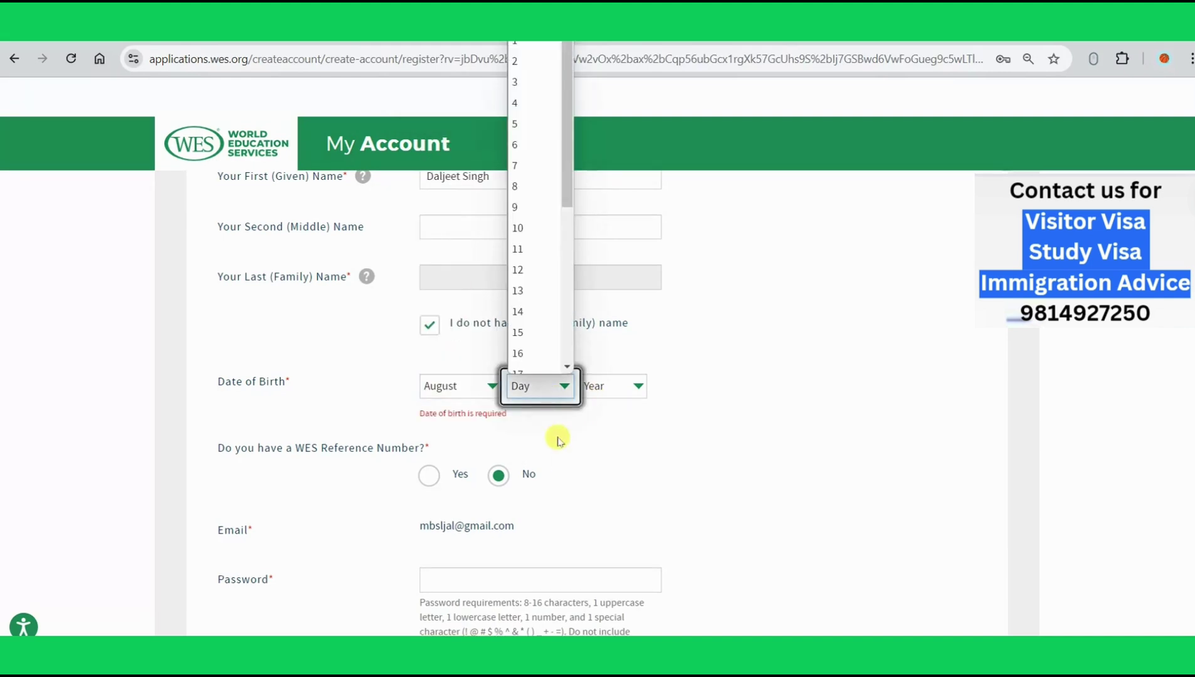
left_click(519, 278)
left_click(598, 389)
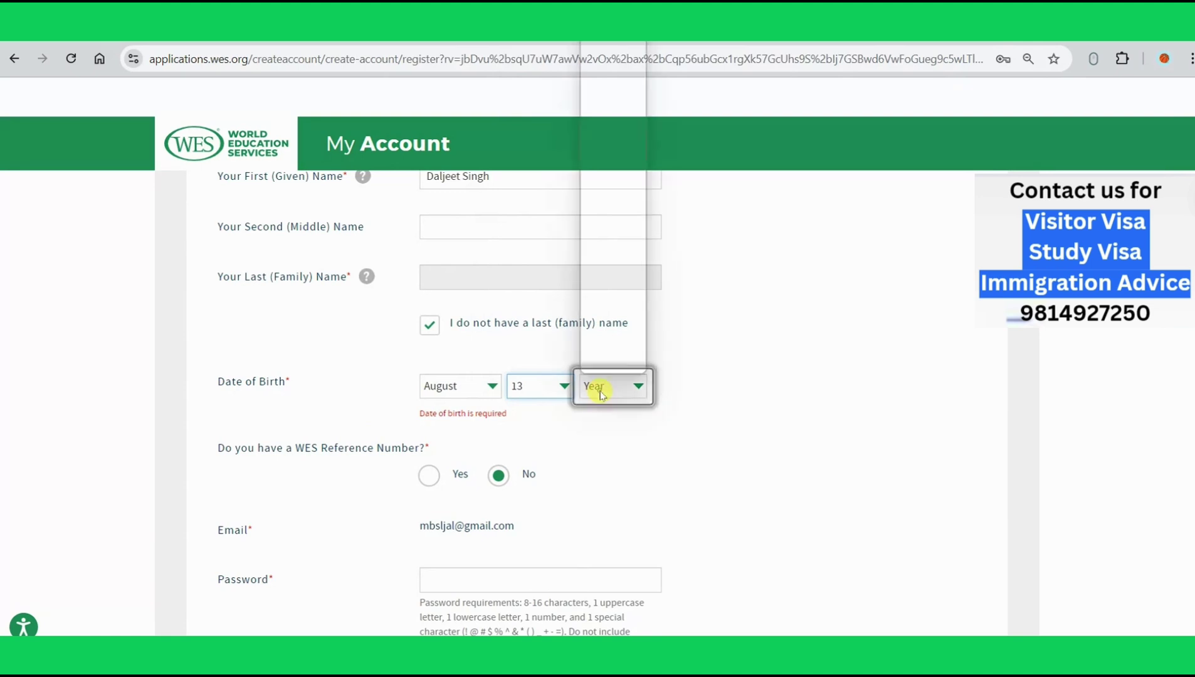
scroll(607, 302, "down", 18)
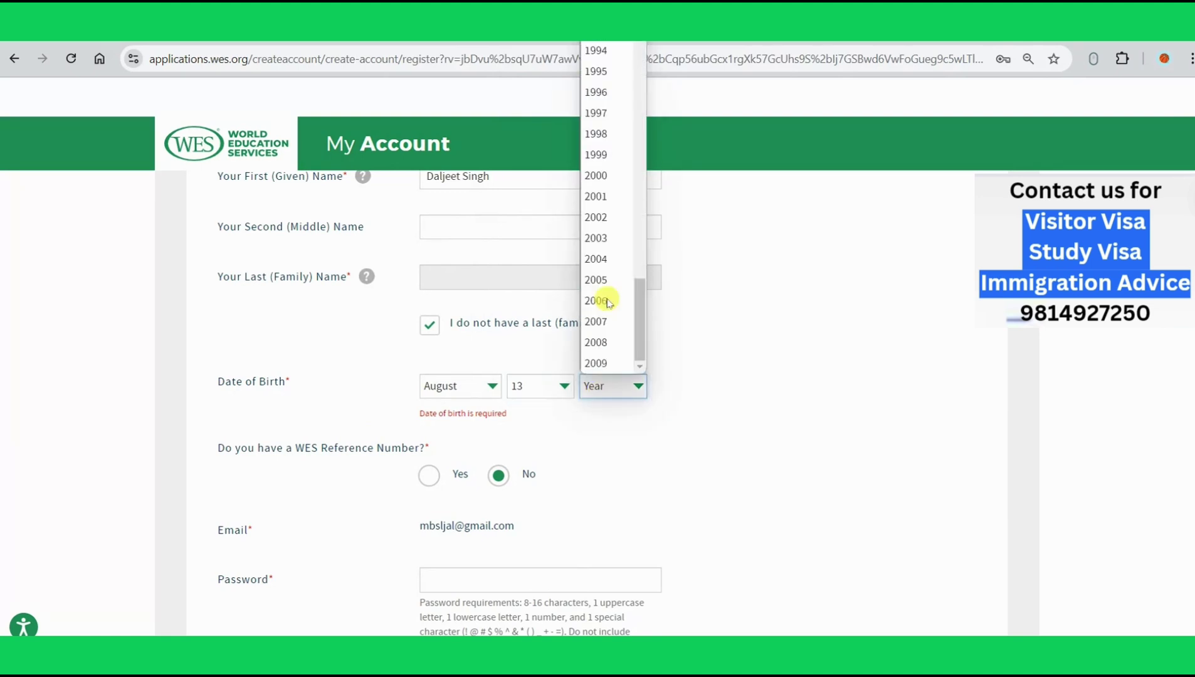
scroll(607, 303, "up", 3)
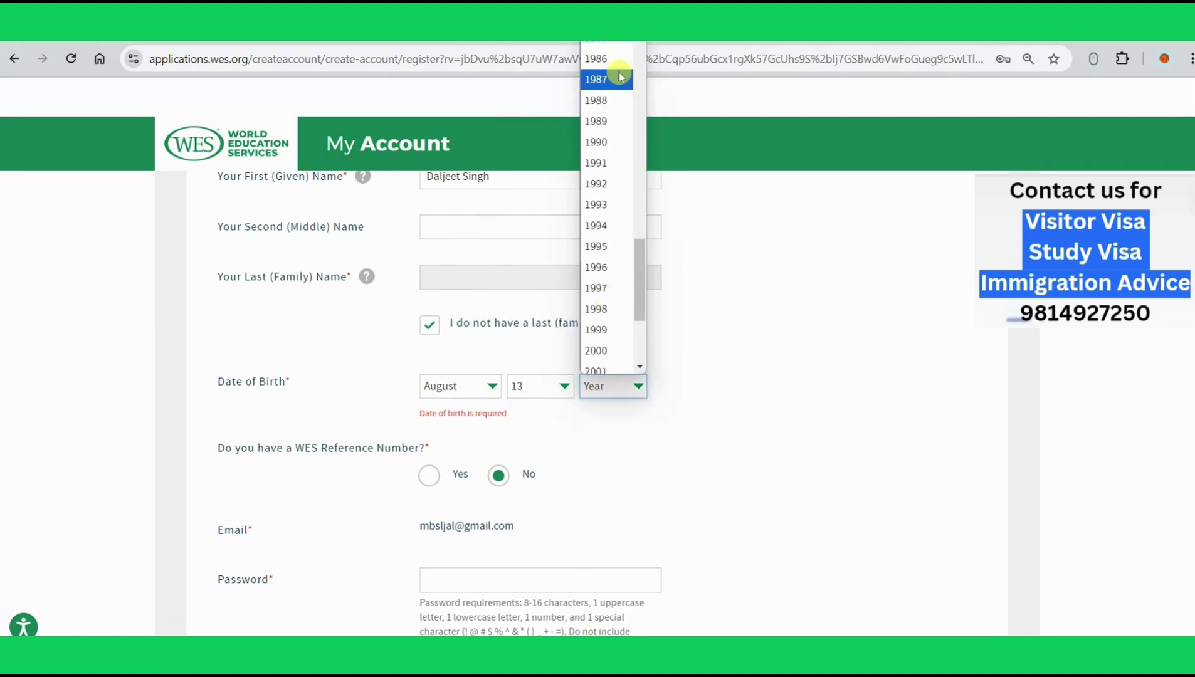
left_click(613, 184)
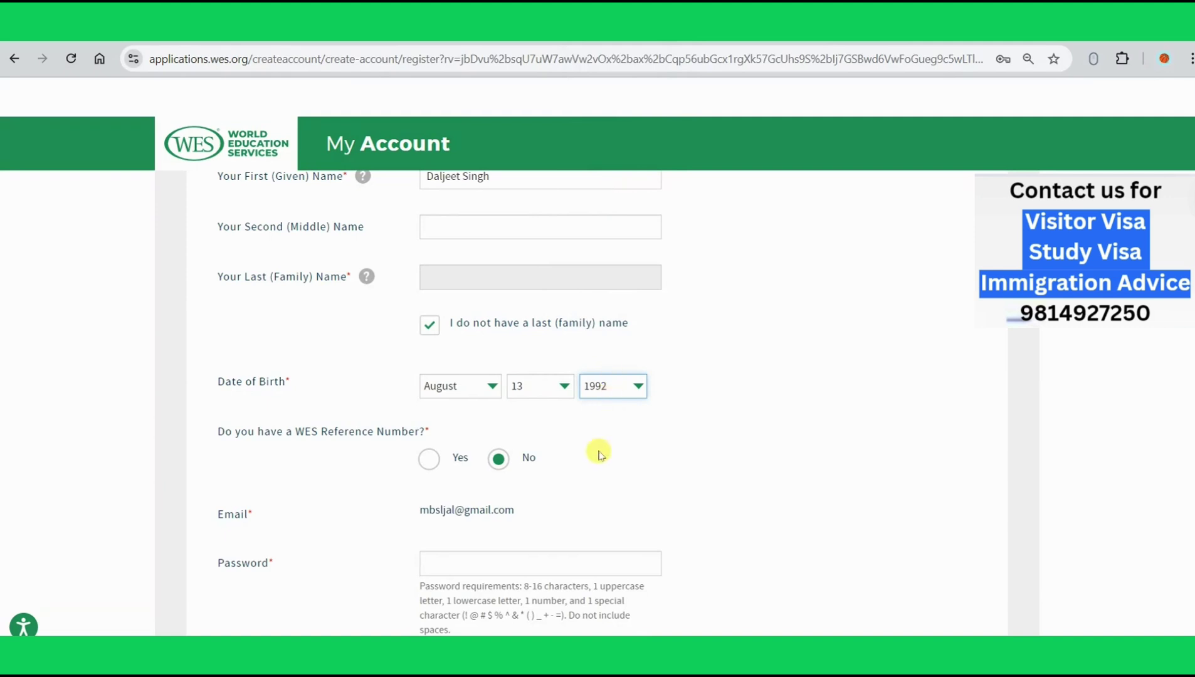
scroll(597, 458, "down", 2)
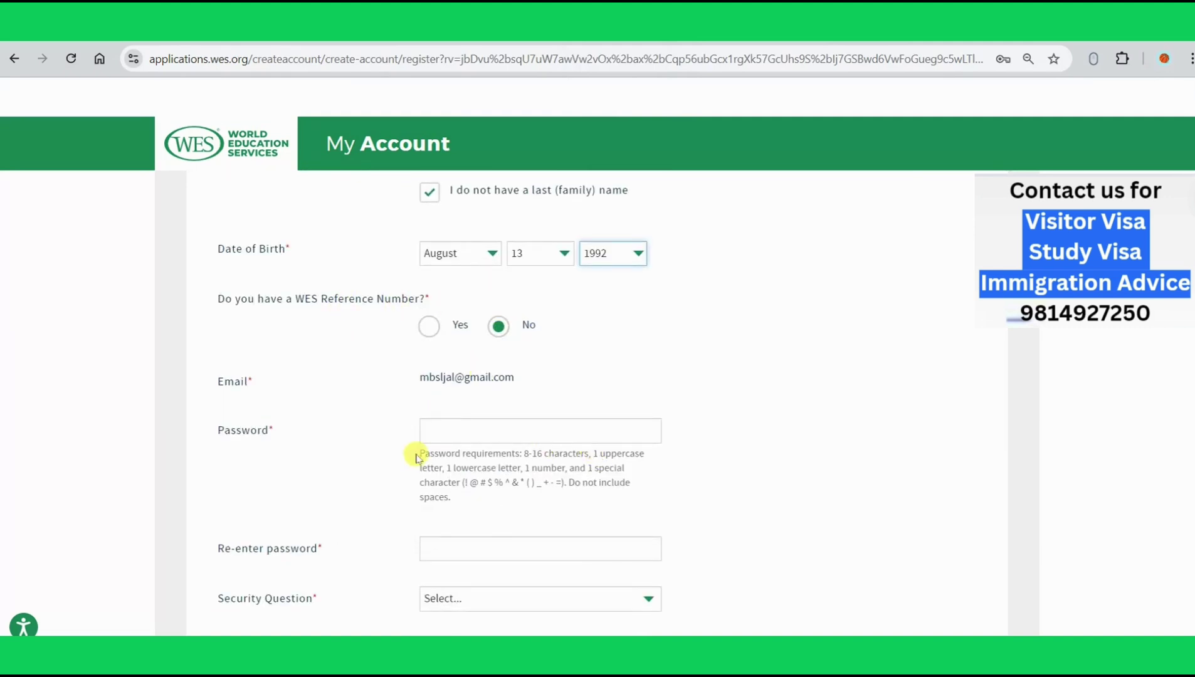
Step: Enter the account password and re-enter it to confirm
left_click(444, 433)
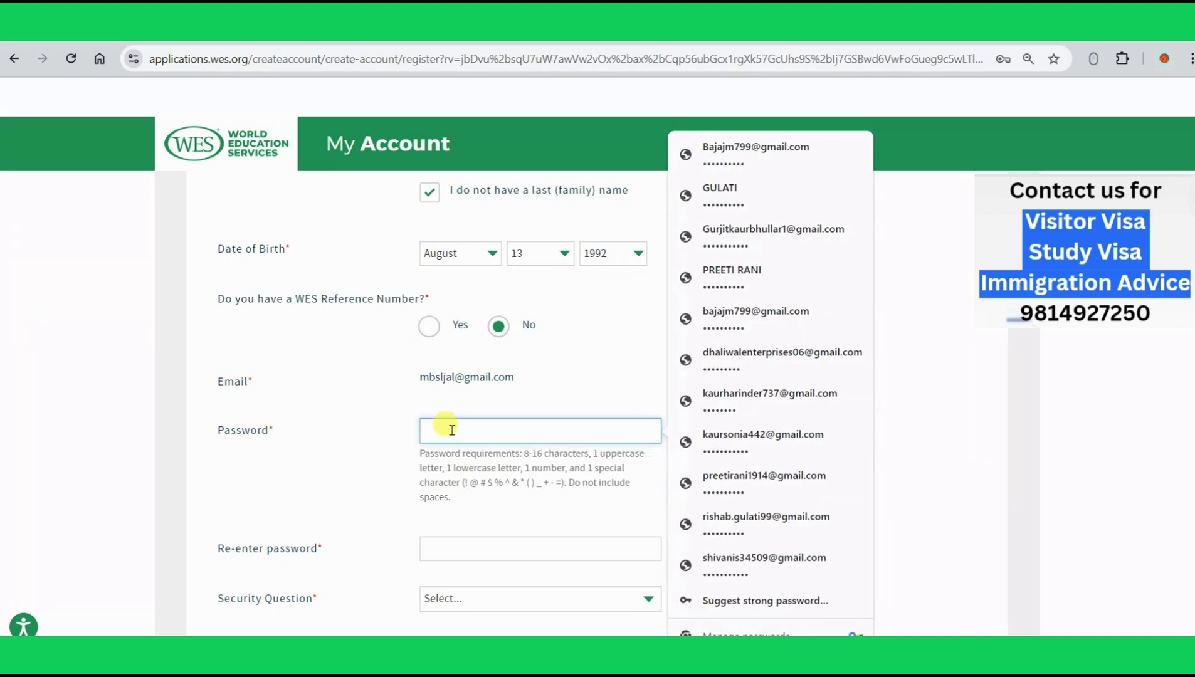
type("••••••")
left_click(334, 516)
left_click(457, 543)
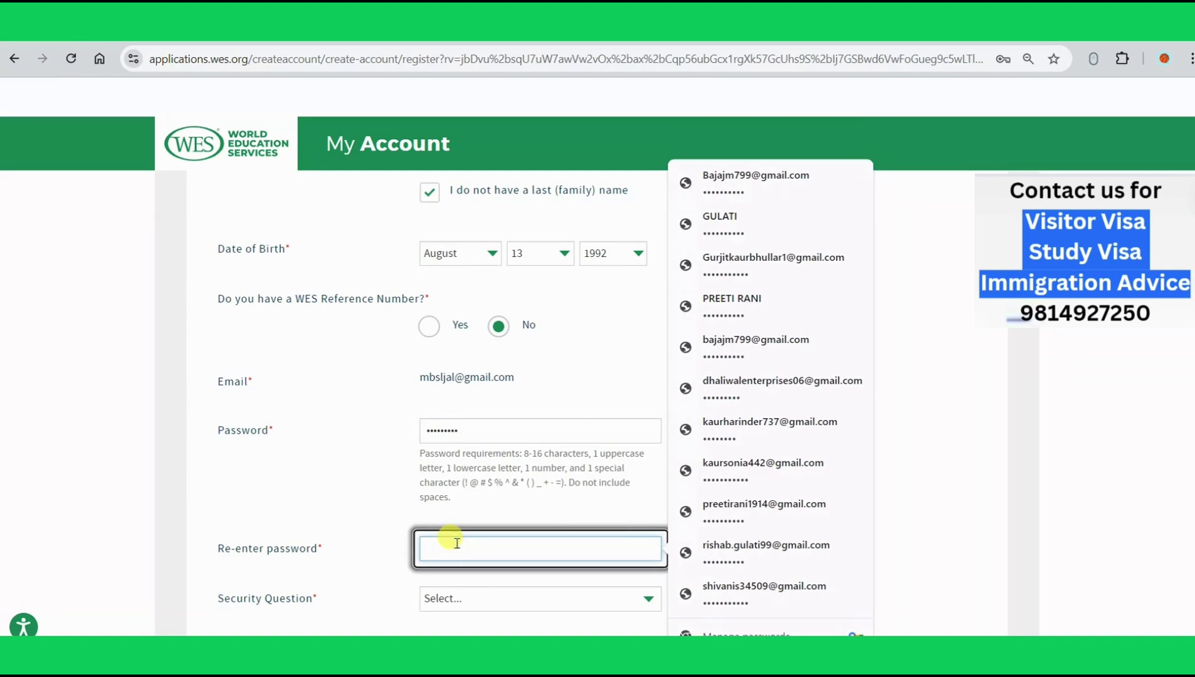
type("••••")
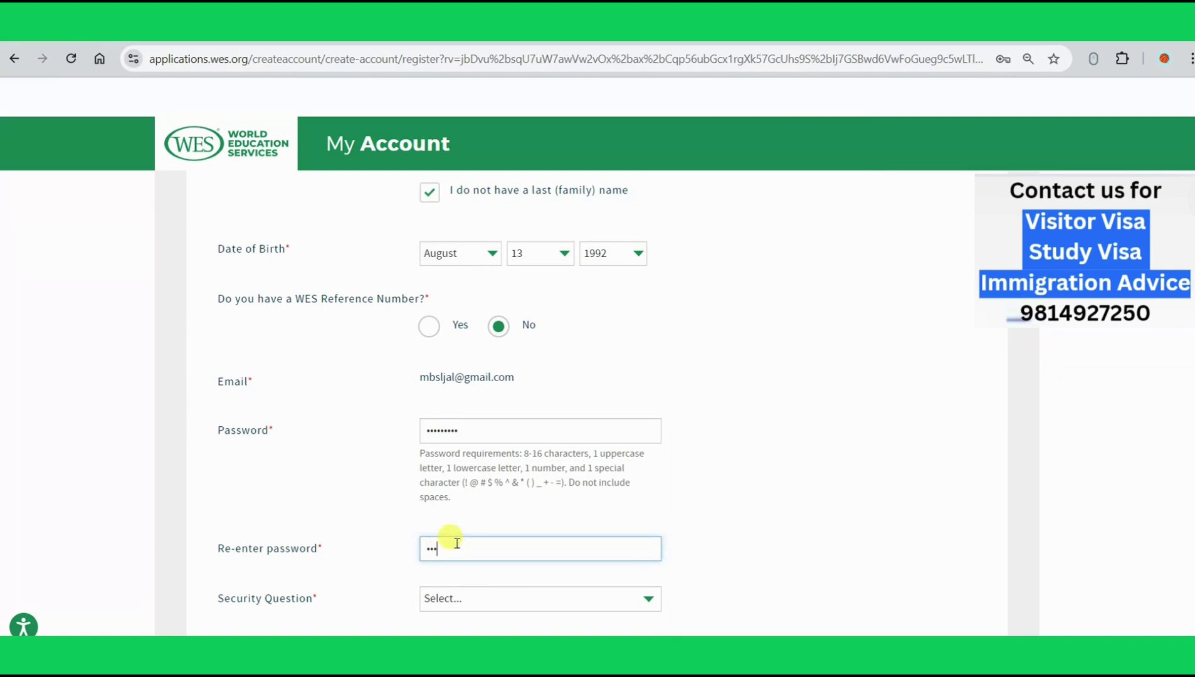
type("•••••")
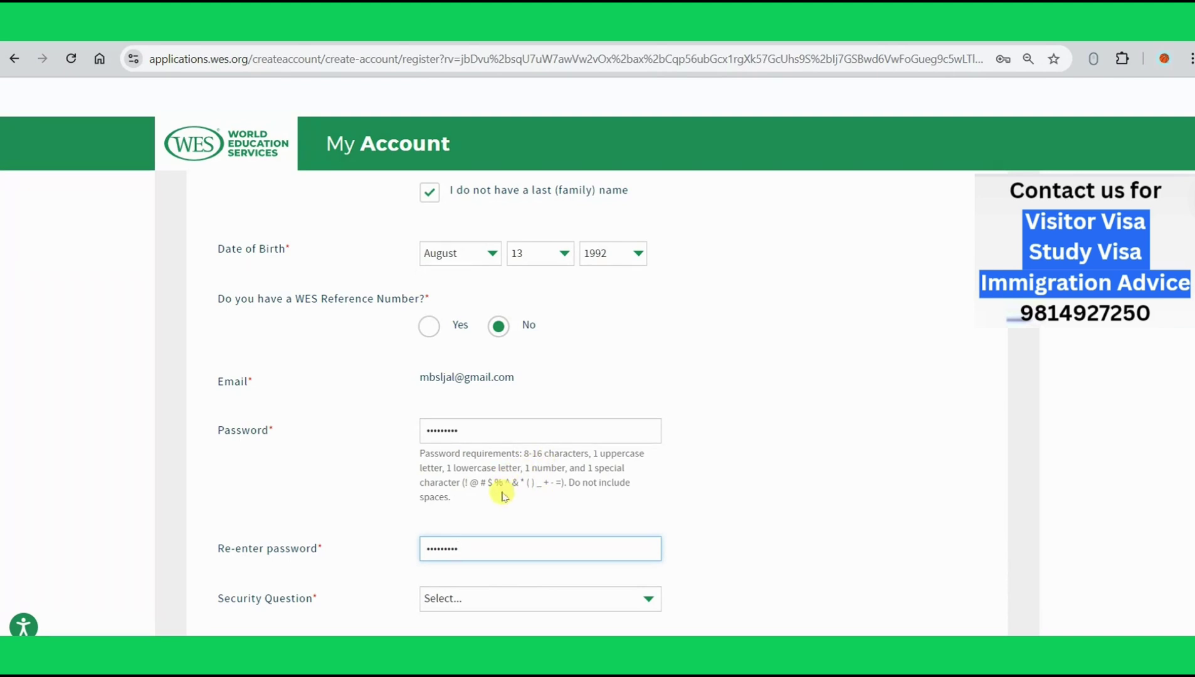
Step: Choose the mother's maiden name security question, fill the answer, opt in to the newsletter, and create the account
scroll(502, 495, "down", 3)
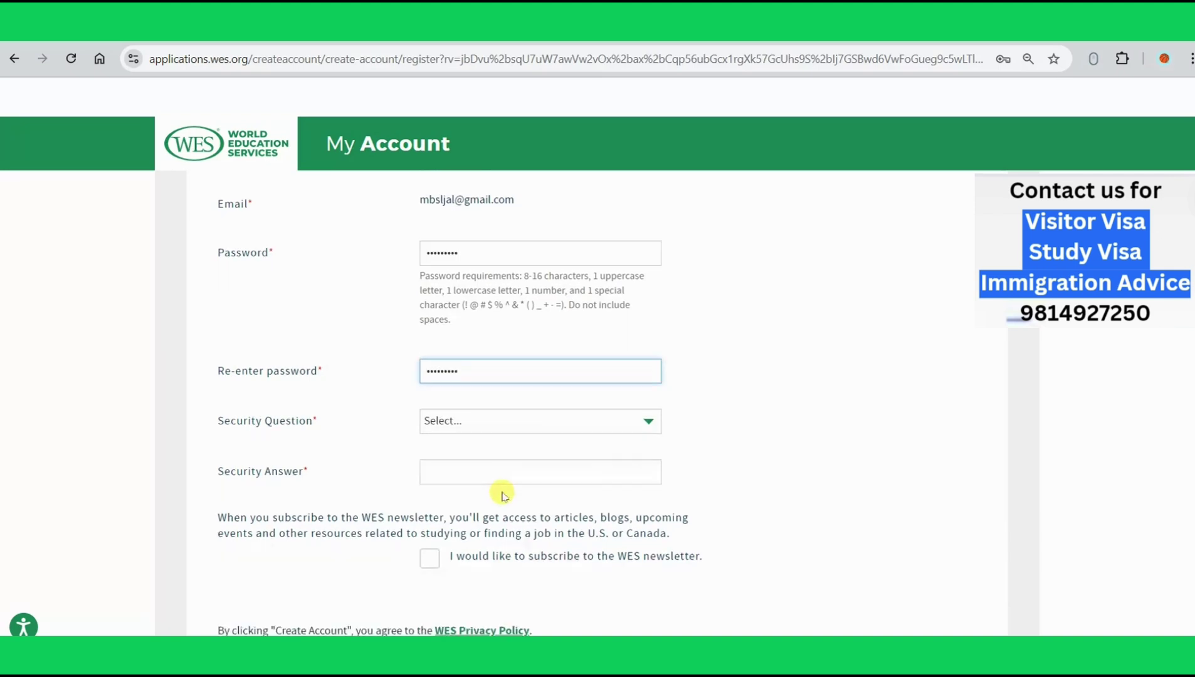
left_click(617, 422)
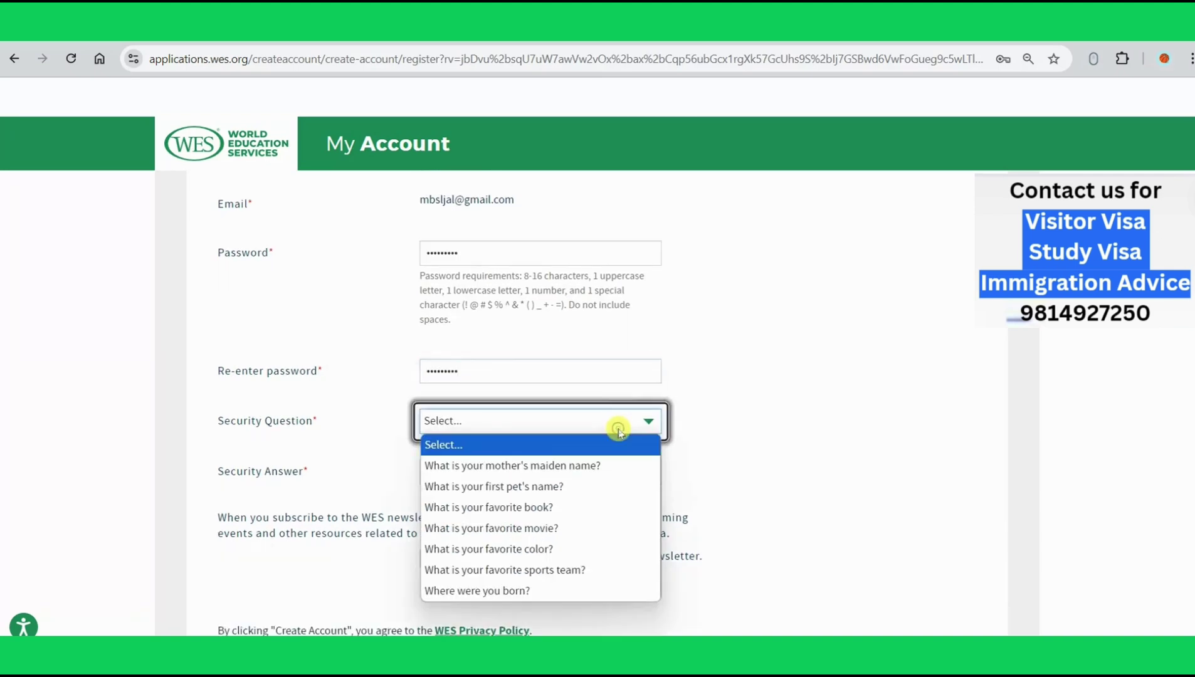
left_click(621, 469)
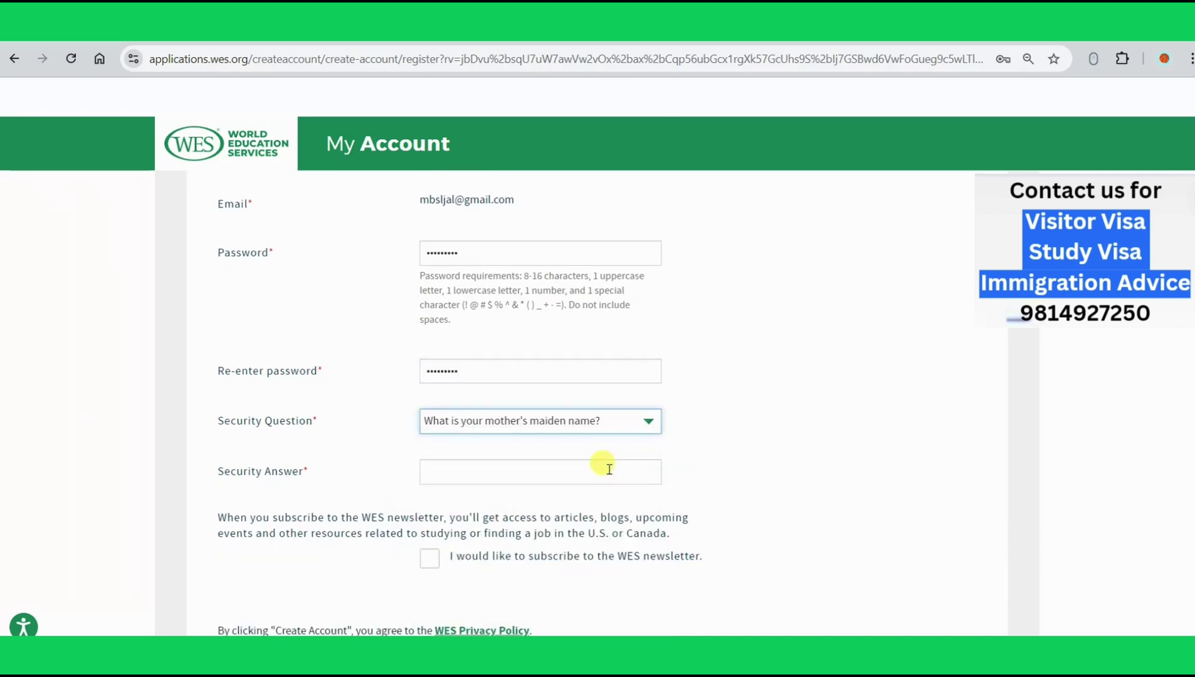
left_click(607, 469)
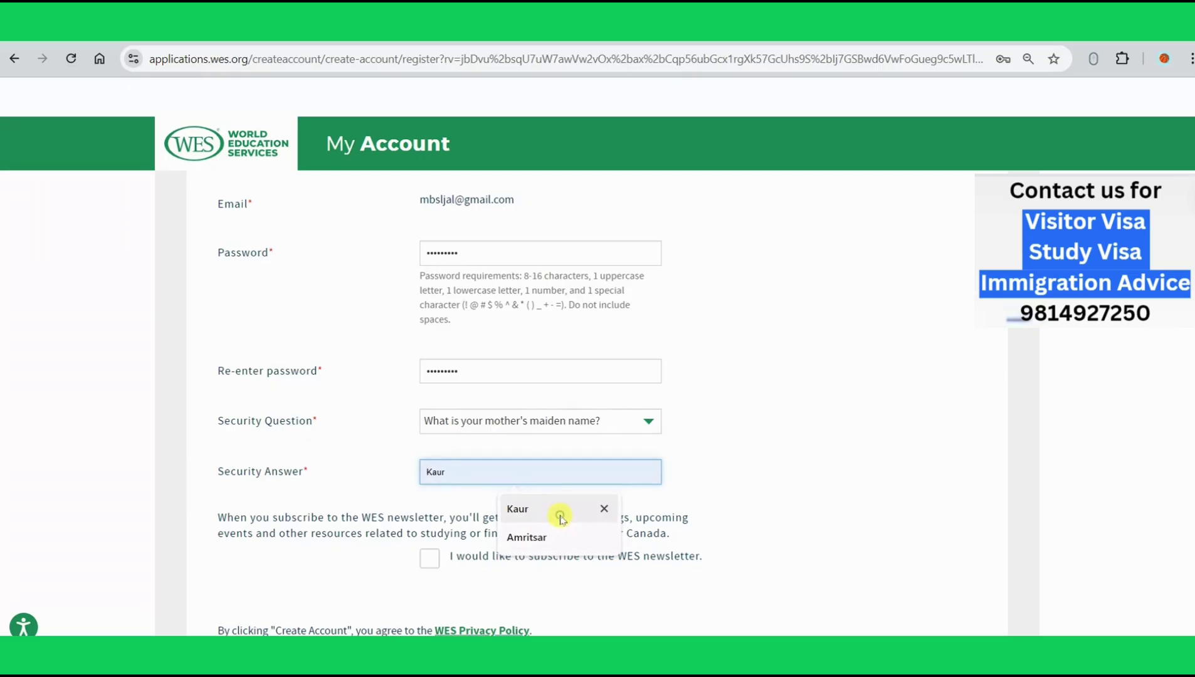
left_click(560, 517)
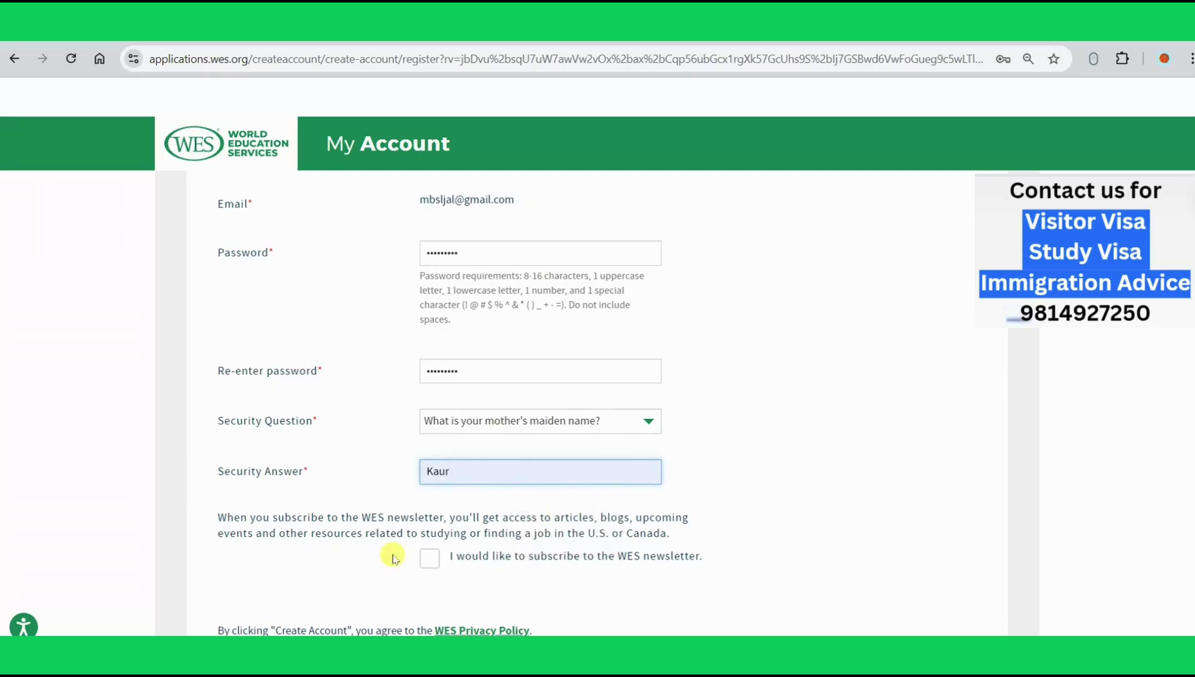
left_click(429, 567)
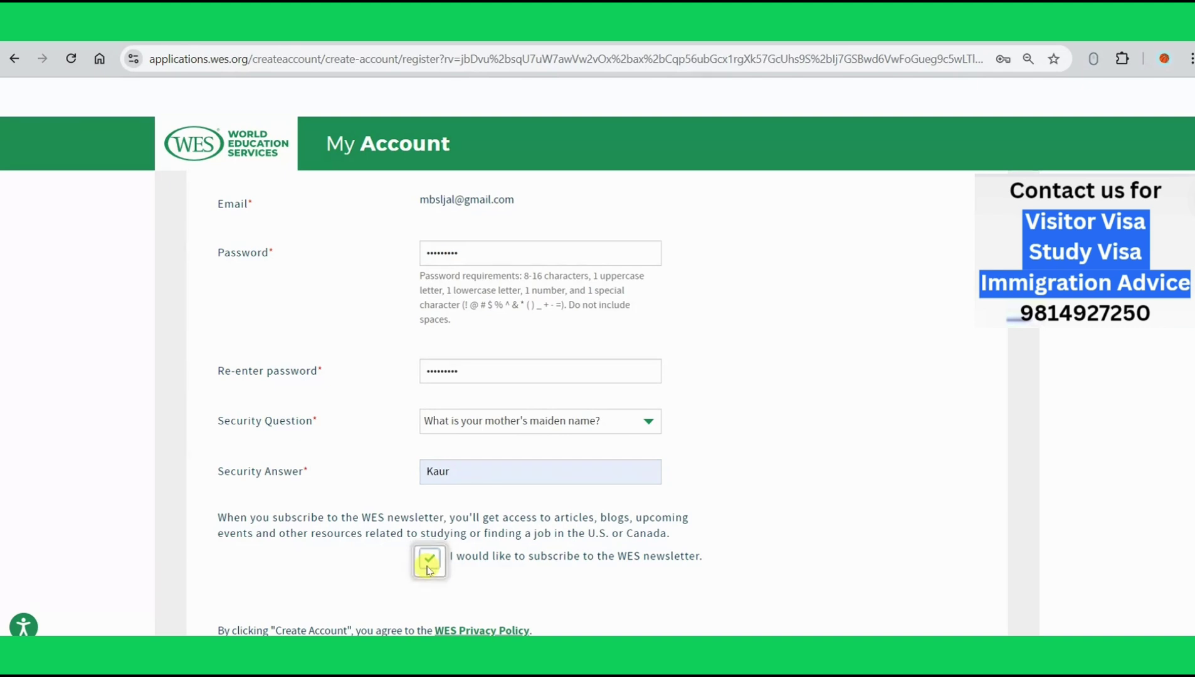
scroll(429, 569, "down", 3)
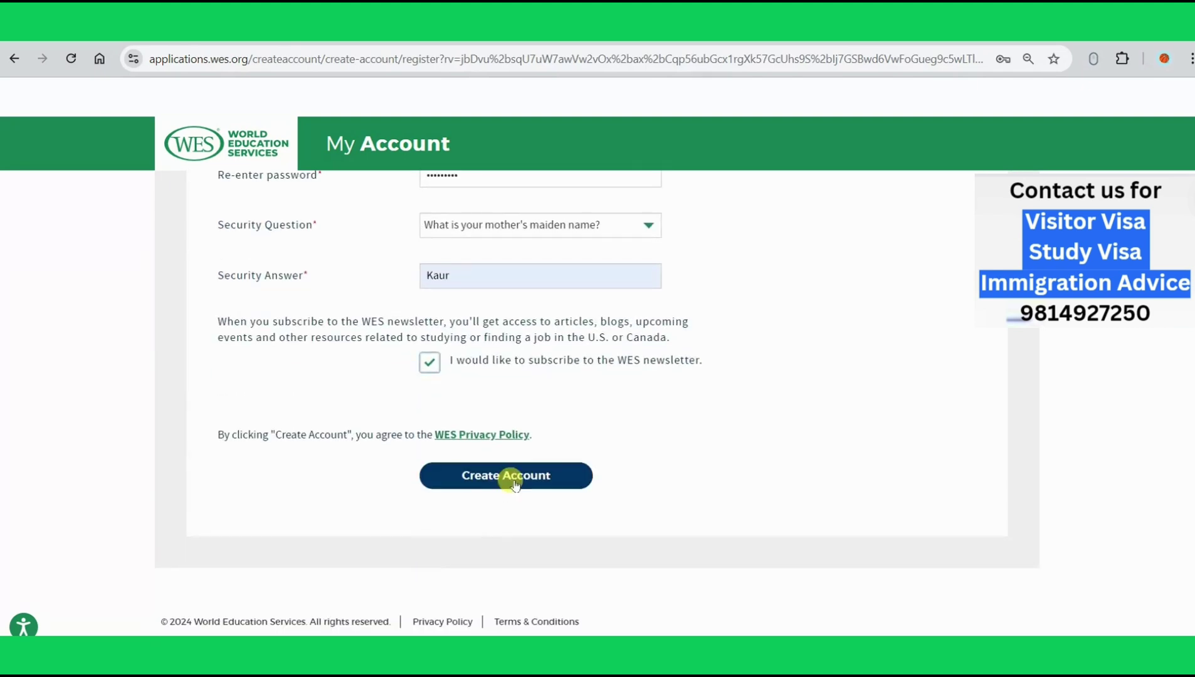
left_click(508, 477)
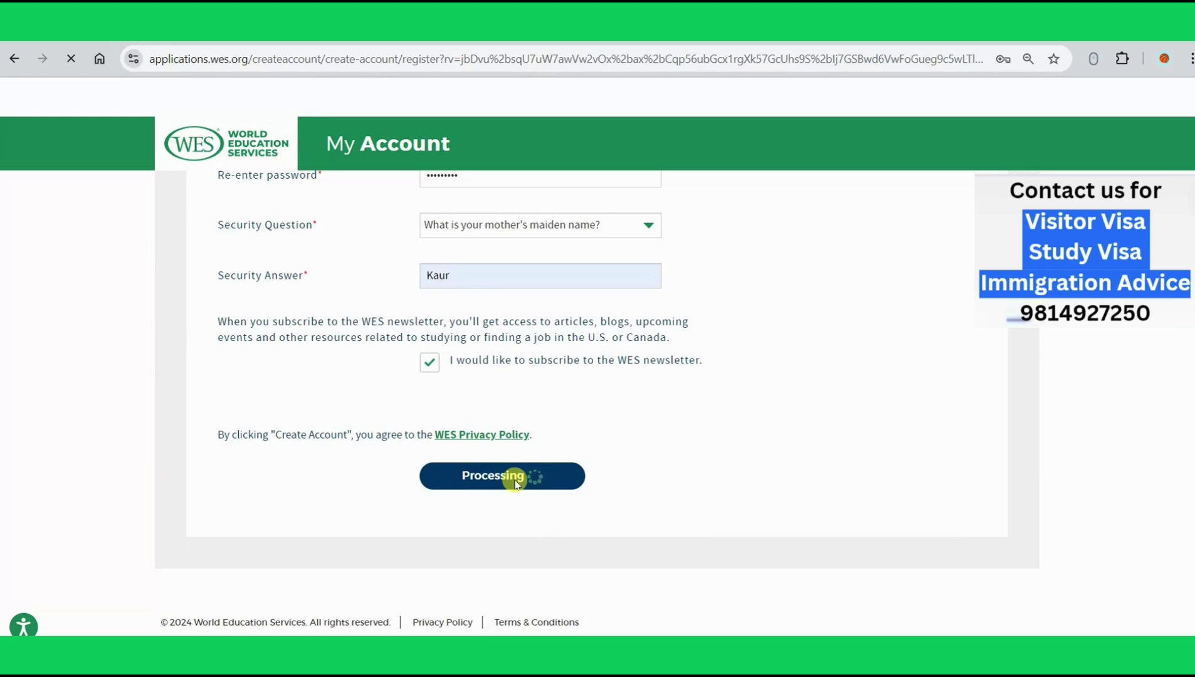
scroll(514, 483, "down", 5)
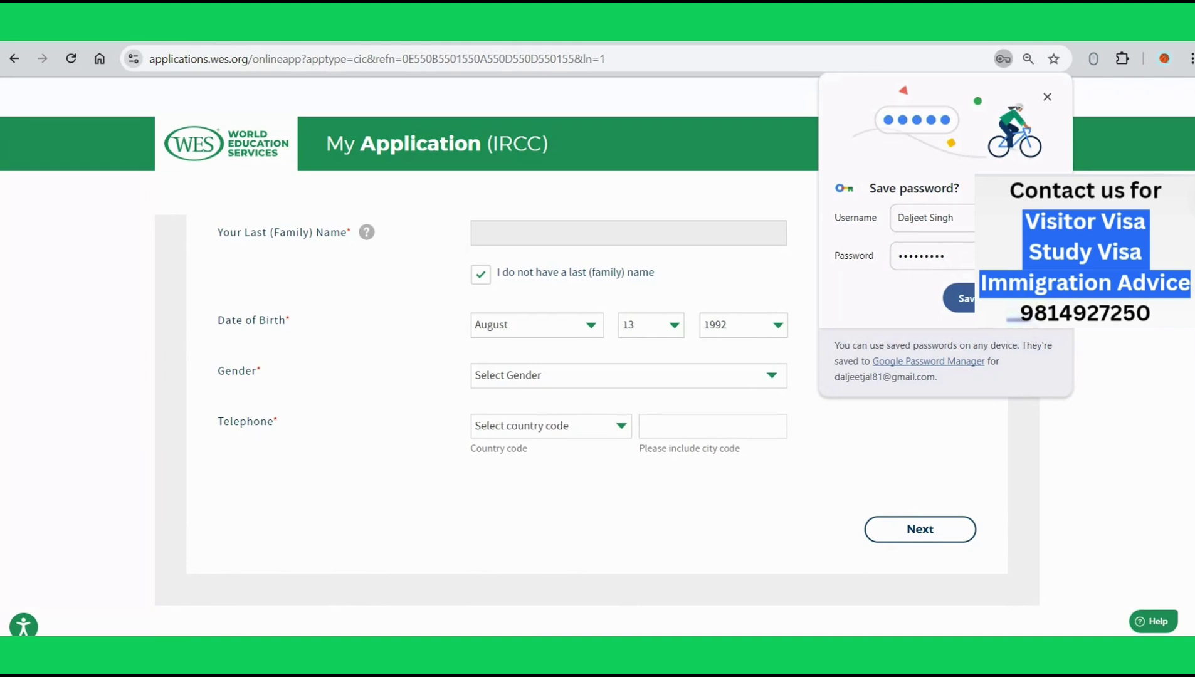
Step: Dismiss the save-password prompt, set gender to Man, and choose India (91) as phone country code
left_click(987, 299)
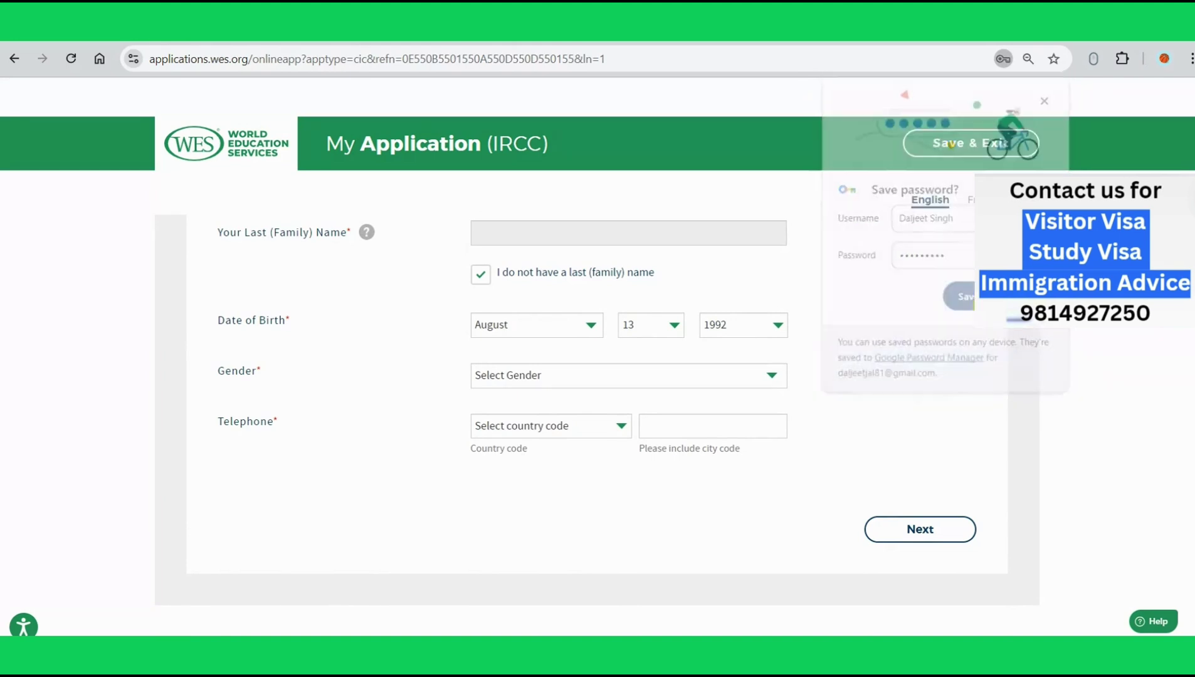
left_click(594, 379)
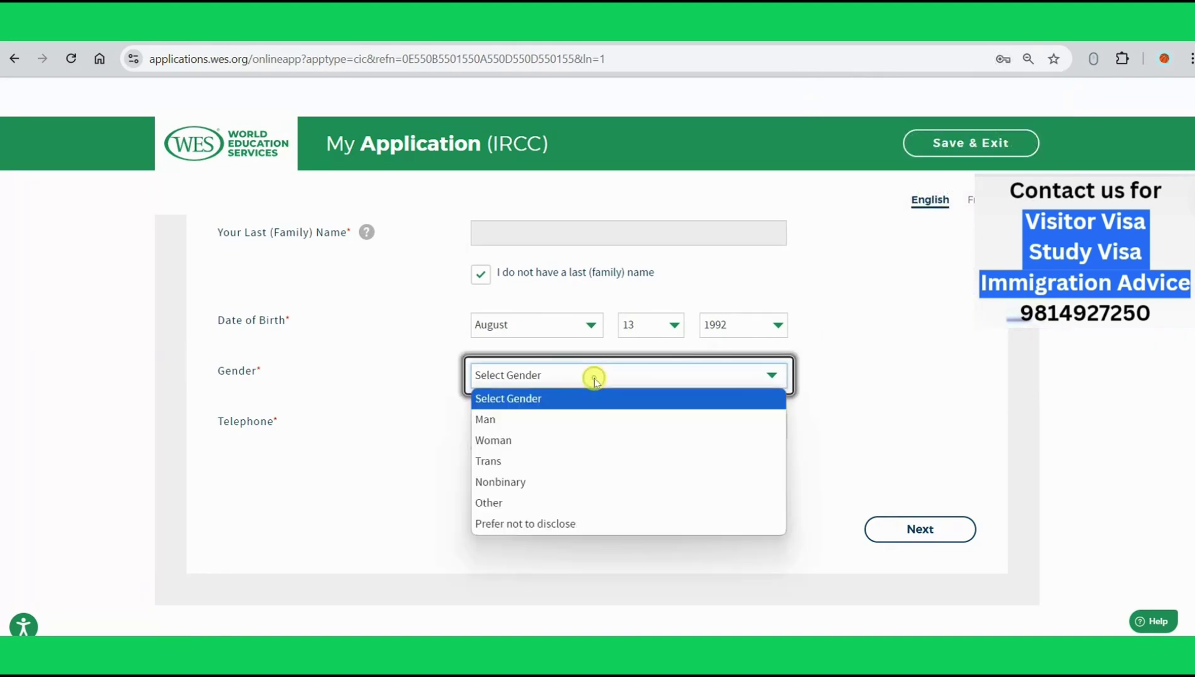
left_click(567, 419)
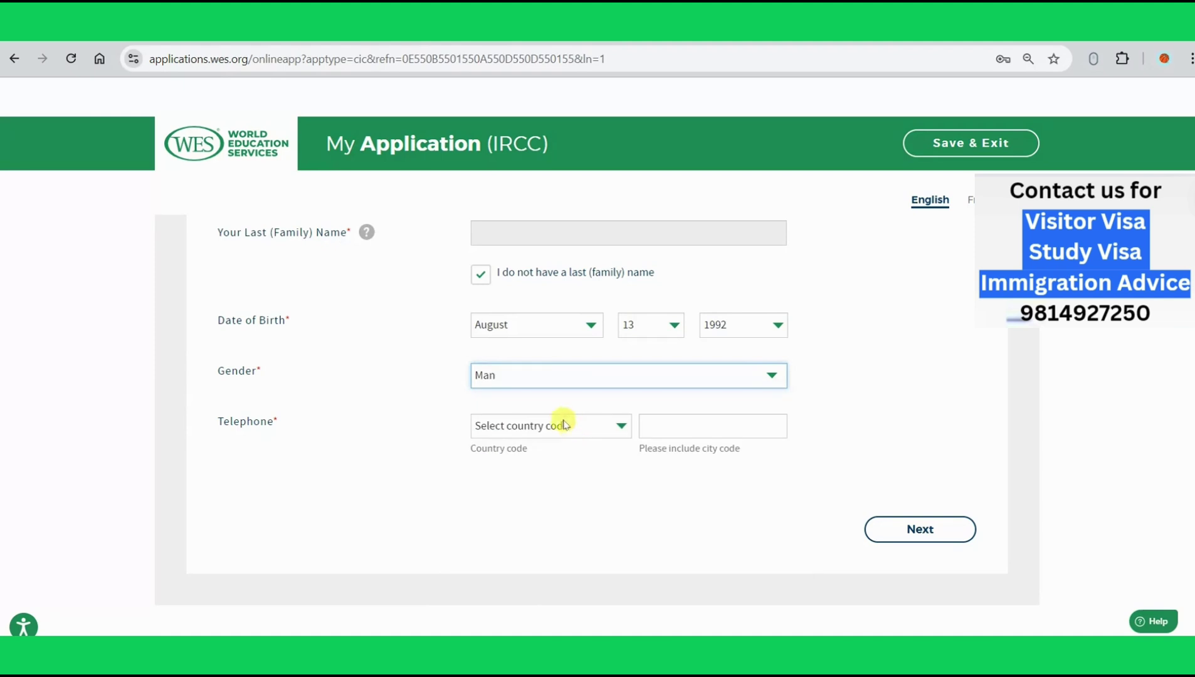
left_click(554, 429)
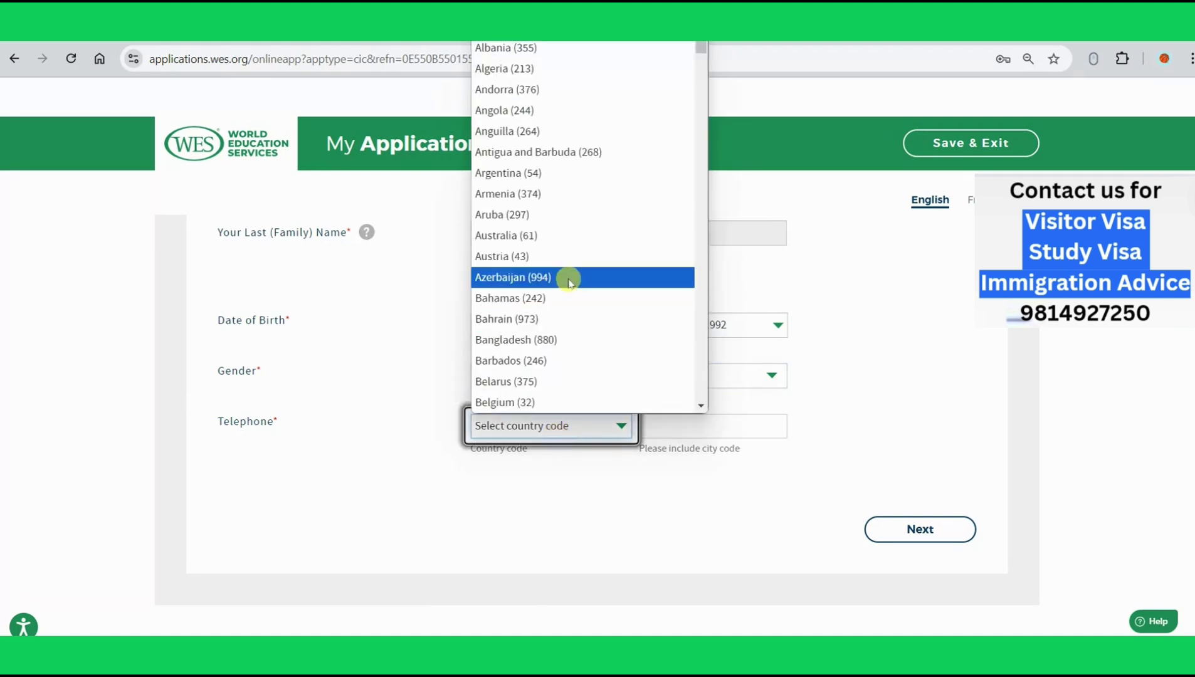
type("in")
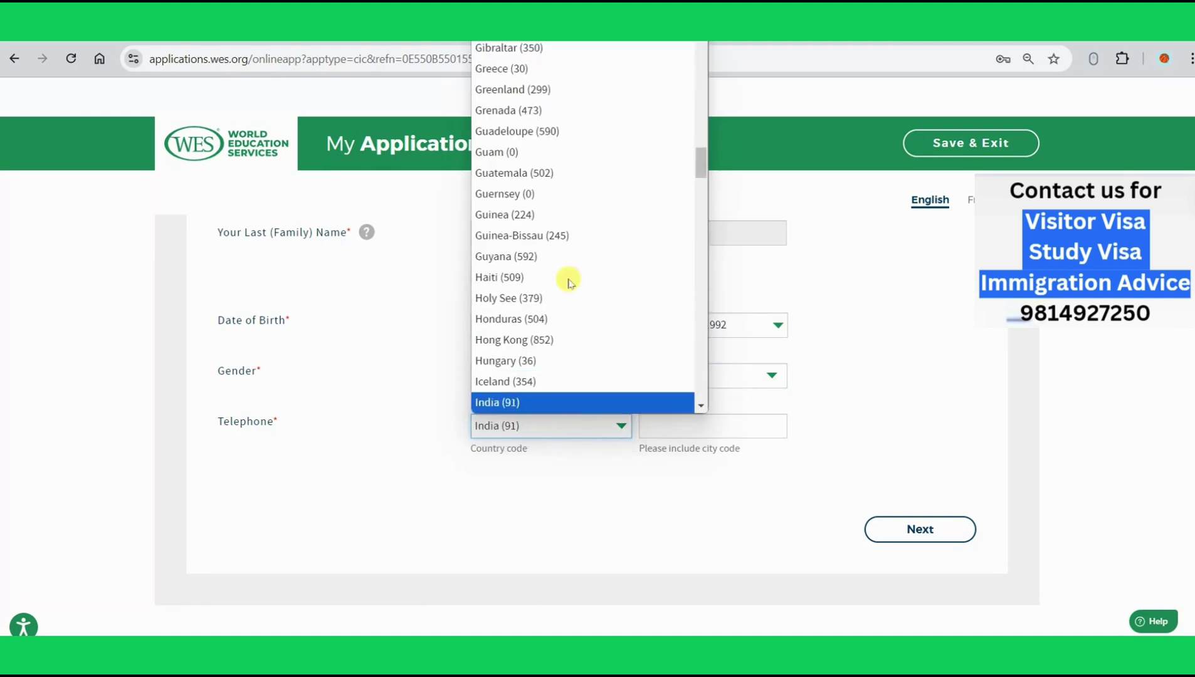
key("Return")
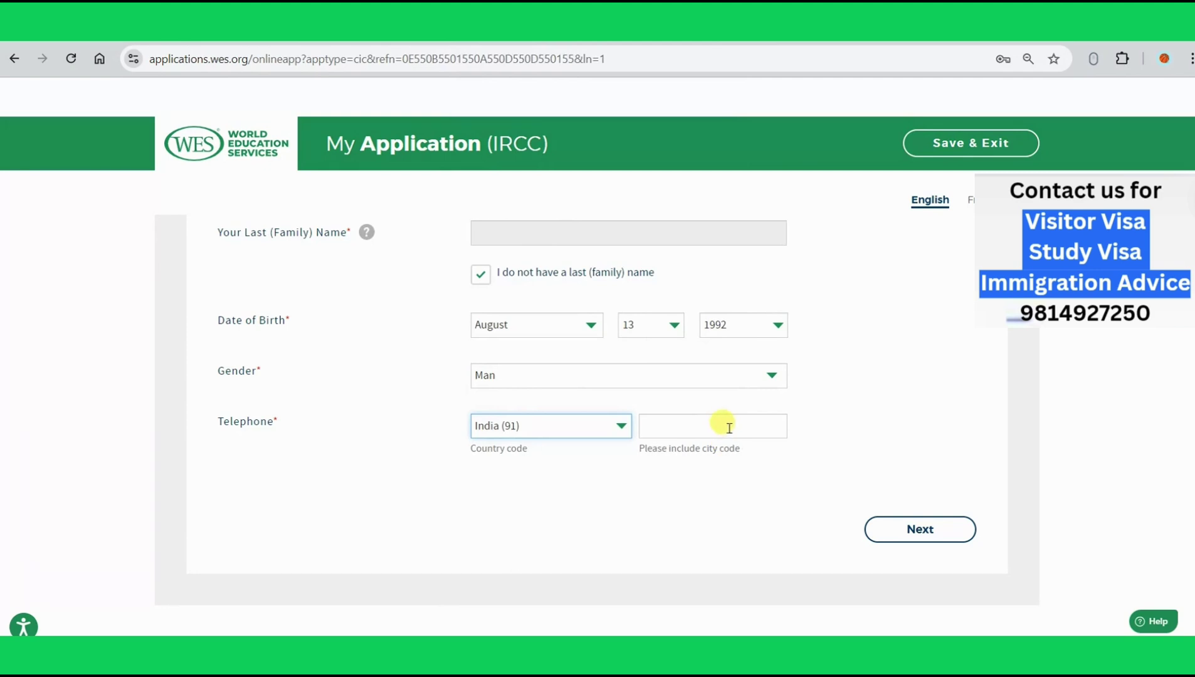
Step: Enter the telephone number without its leading zero, then advance and open Add Credential
left_click(729, 428)
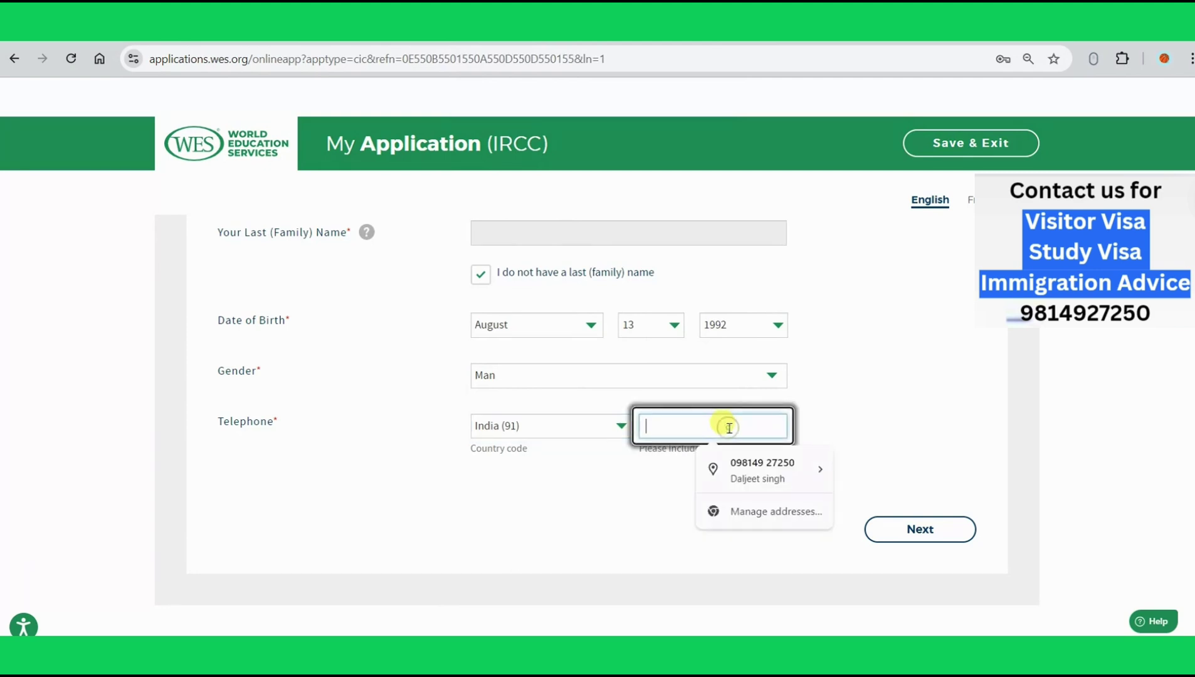
left_click(787, 465)
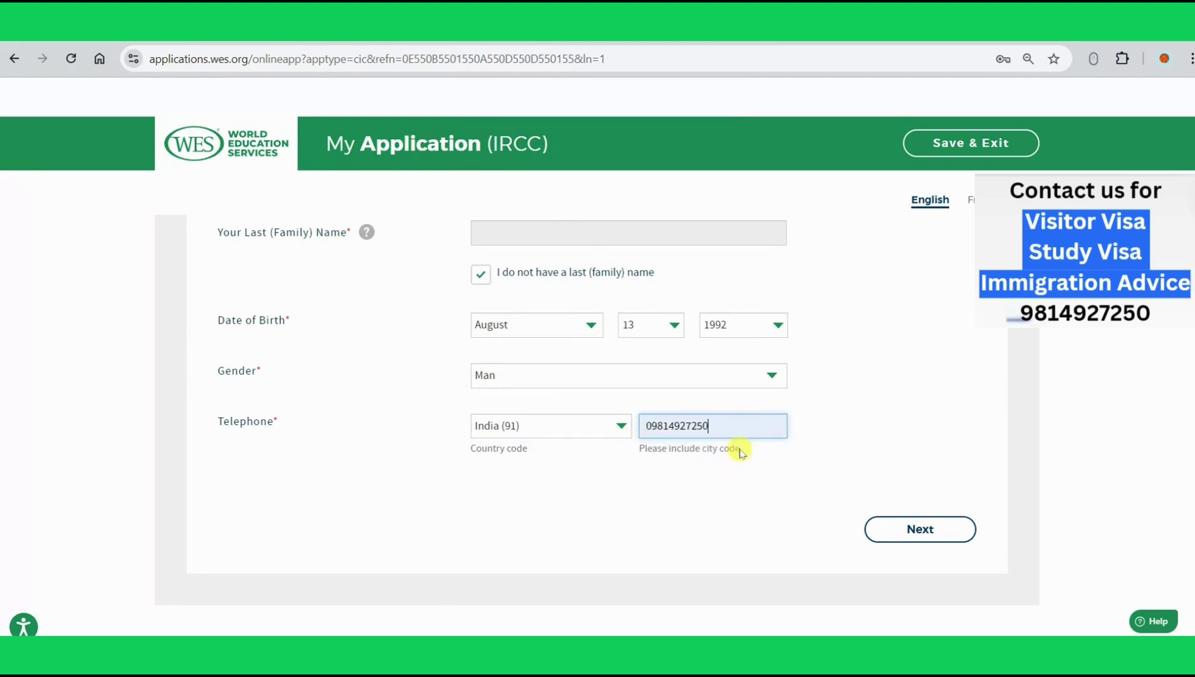
left_click(656, 430)
key("BackSpace")
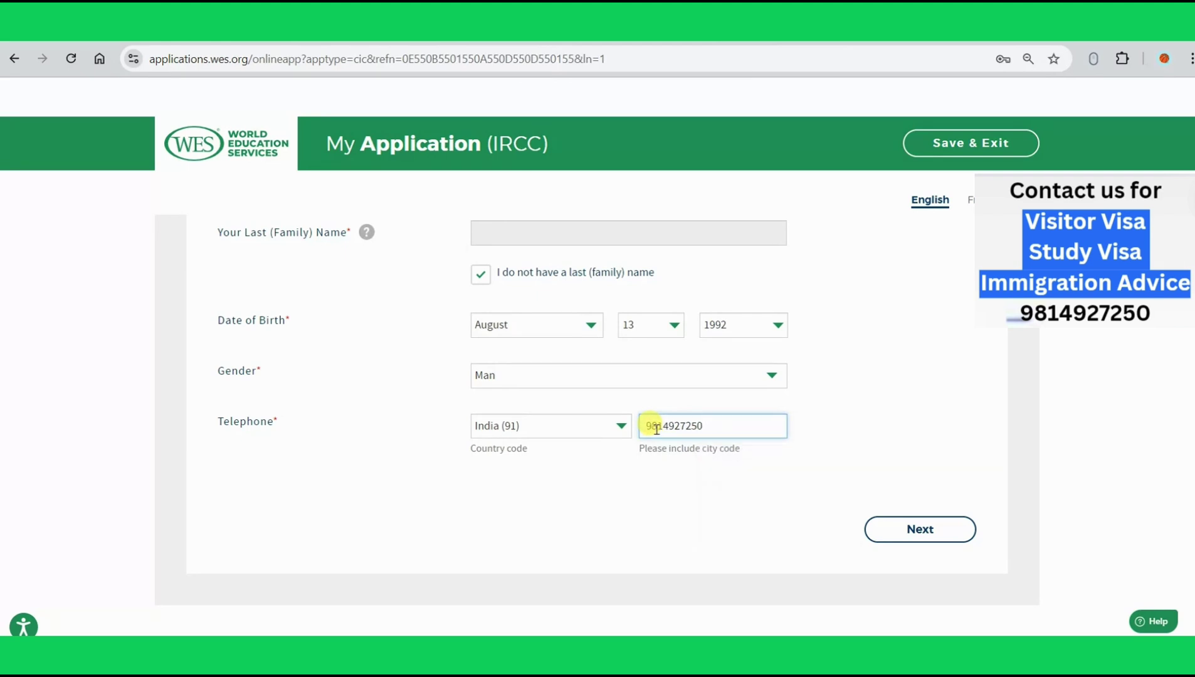
left_click(925, 532)
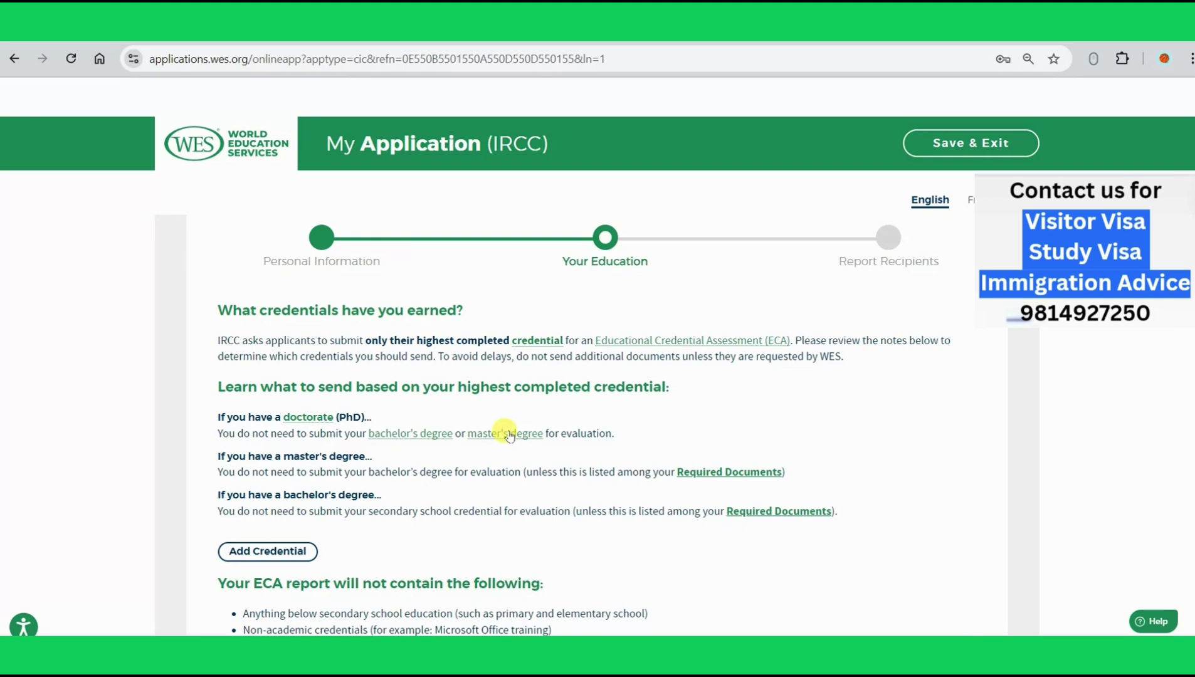
scroll(508, 435, "down", 4)
left_click(252, 334)
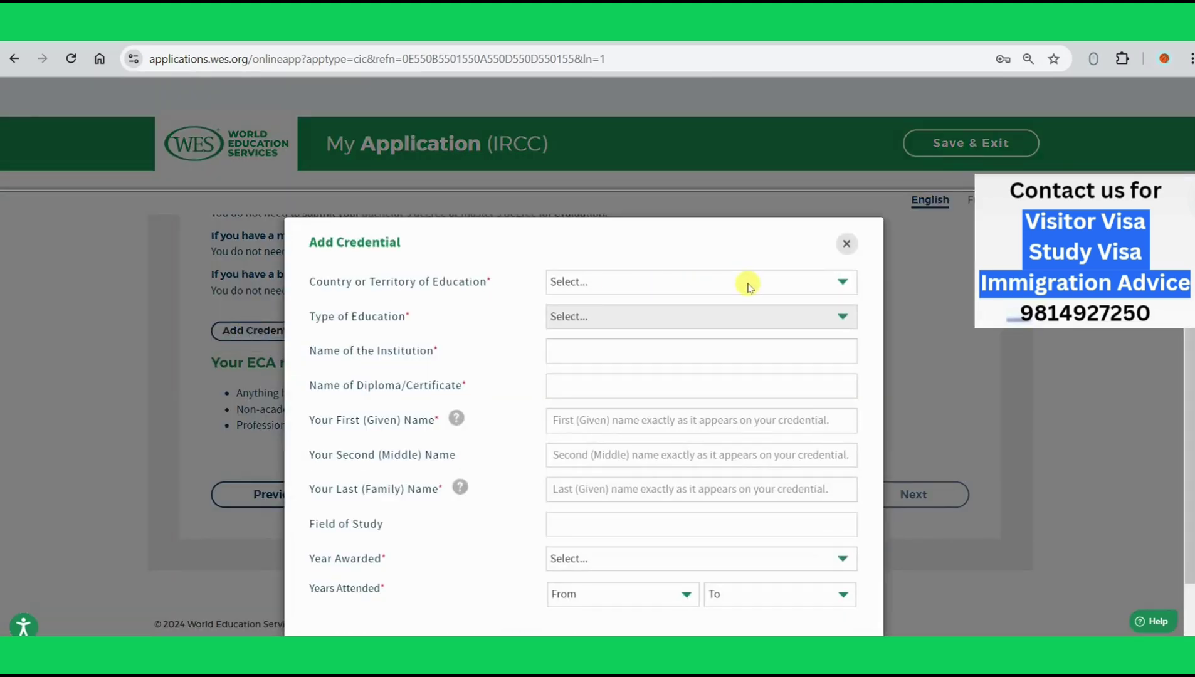
Step: Set the credential to India, University Education, Master's and postgraduate diploma level
left_click(748, 286)
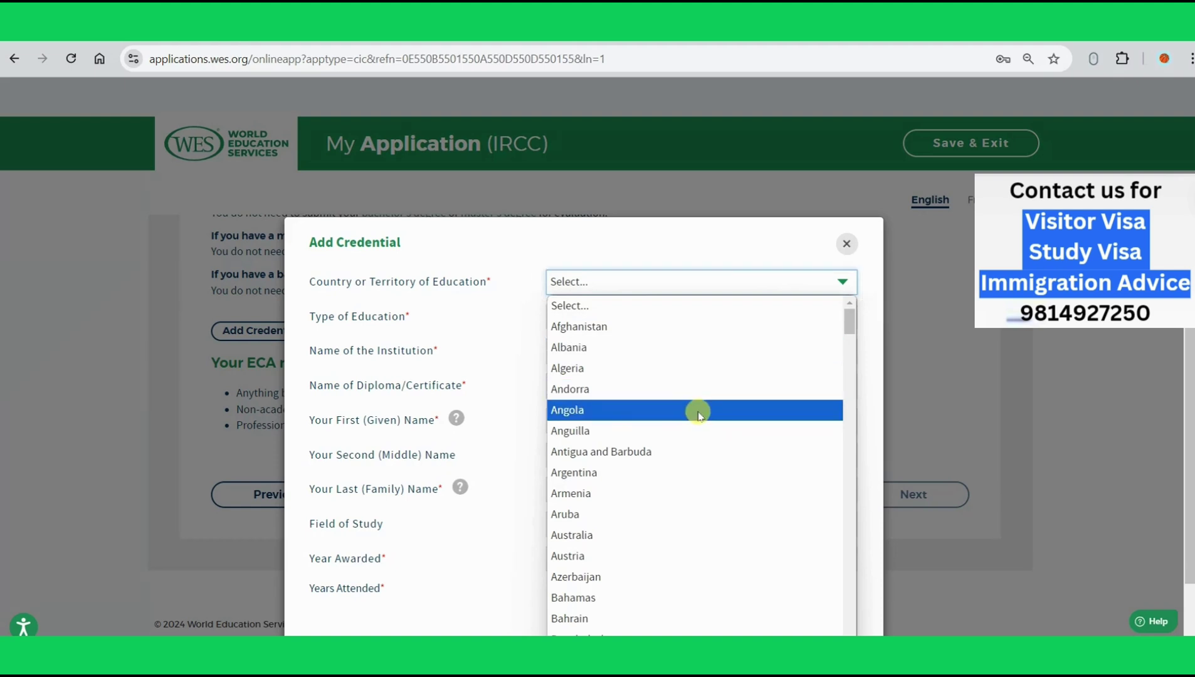
key("i")
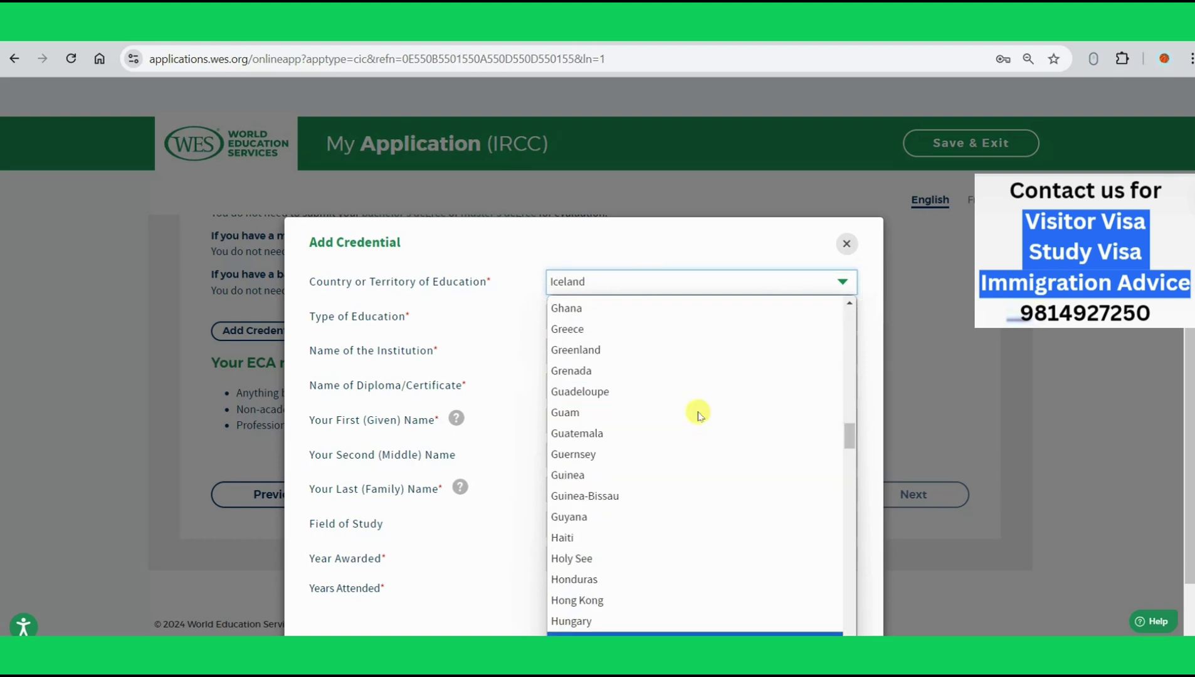
key("n")
key("Return")
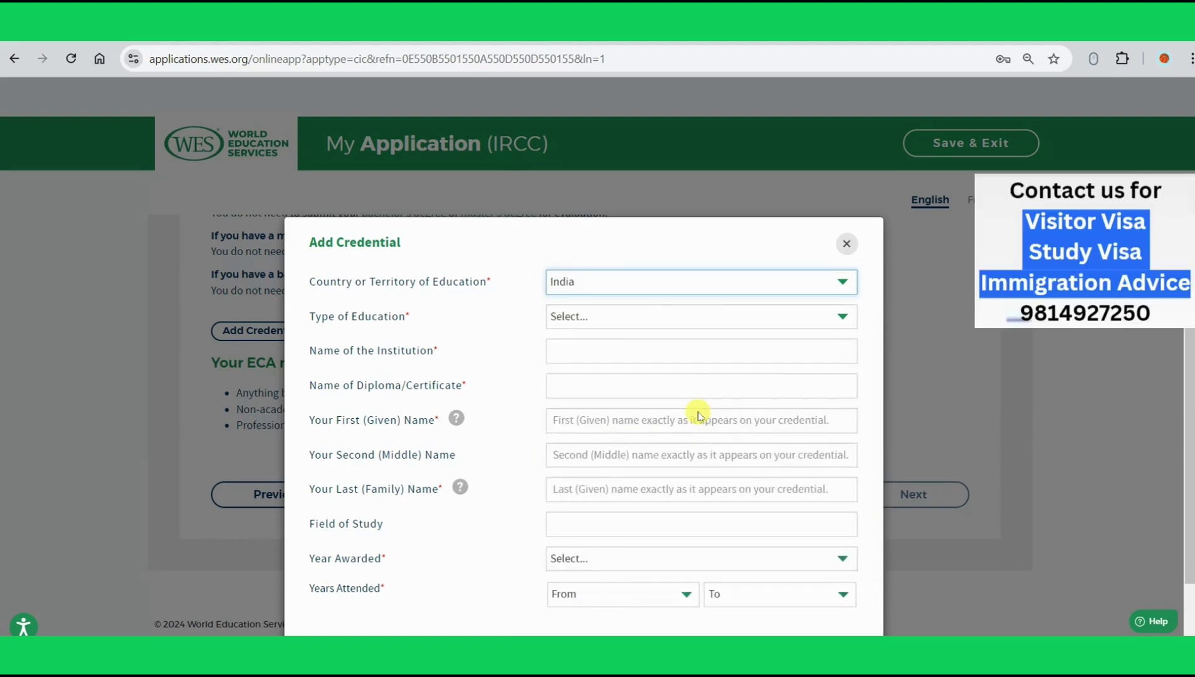
left_click(693, 312)
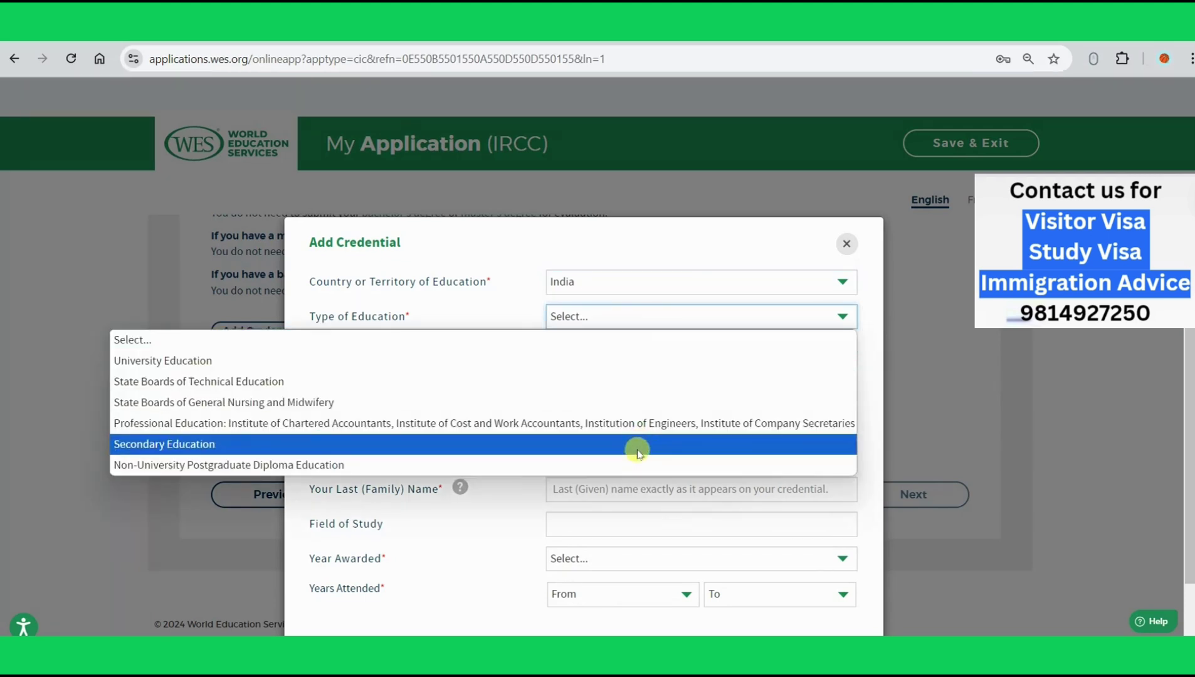
left_click(604, 368)
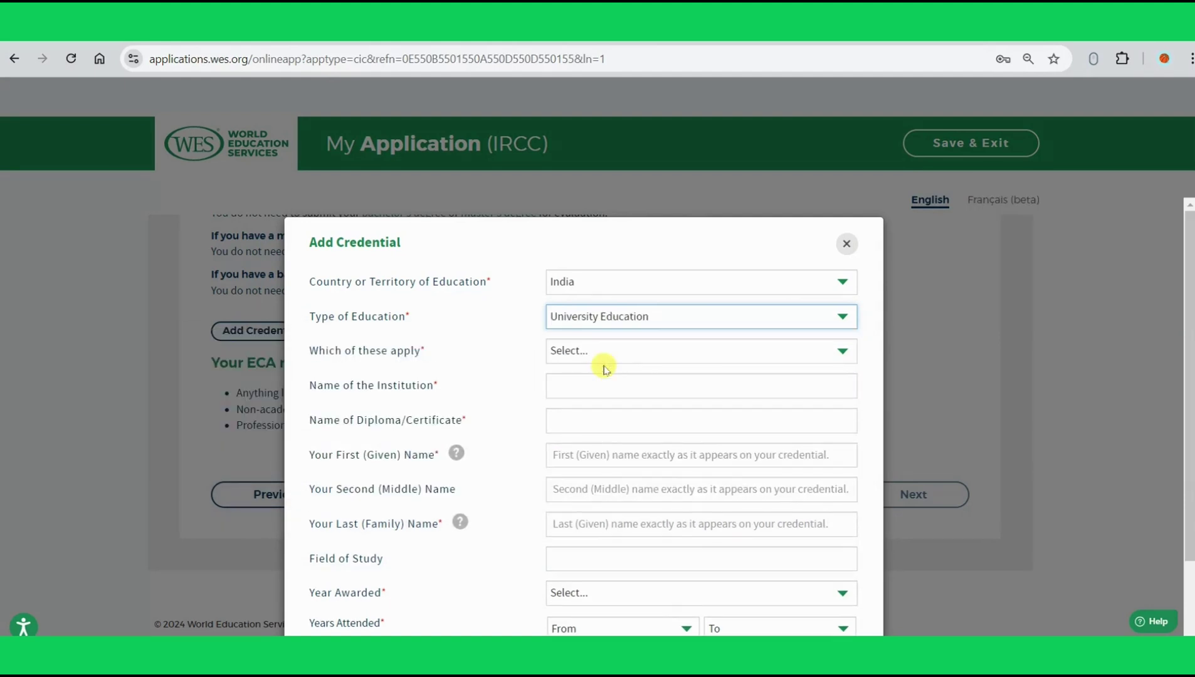
left_click(601, 361)
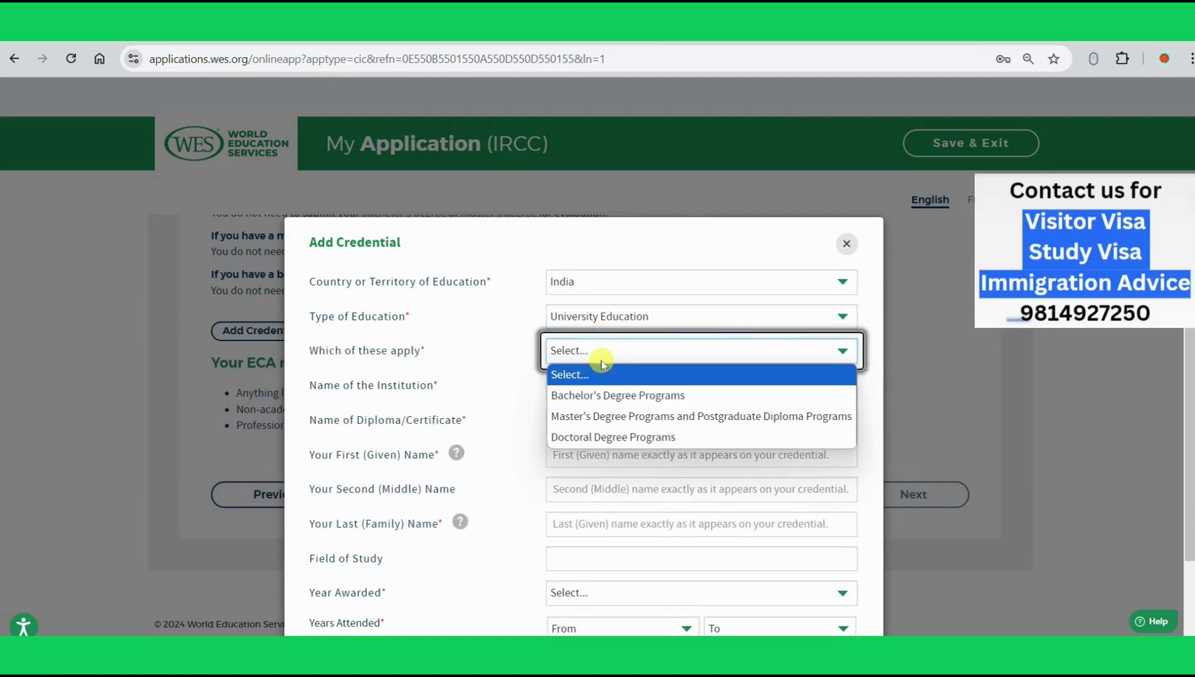
left_click(624, 417)
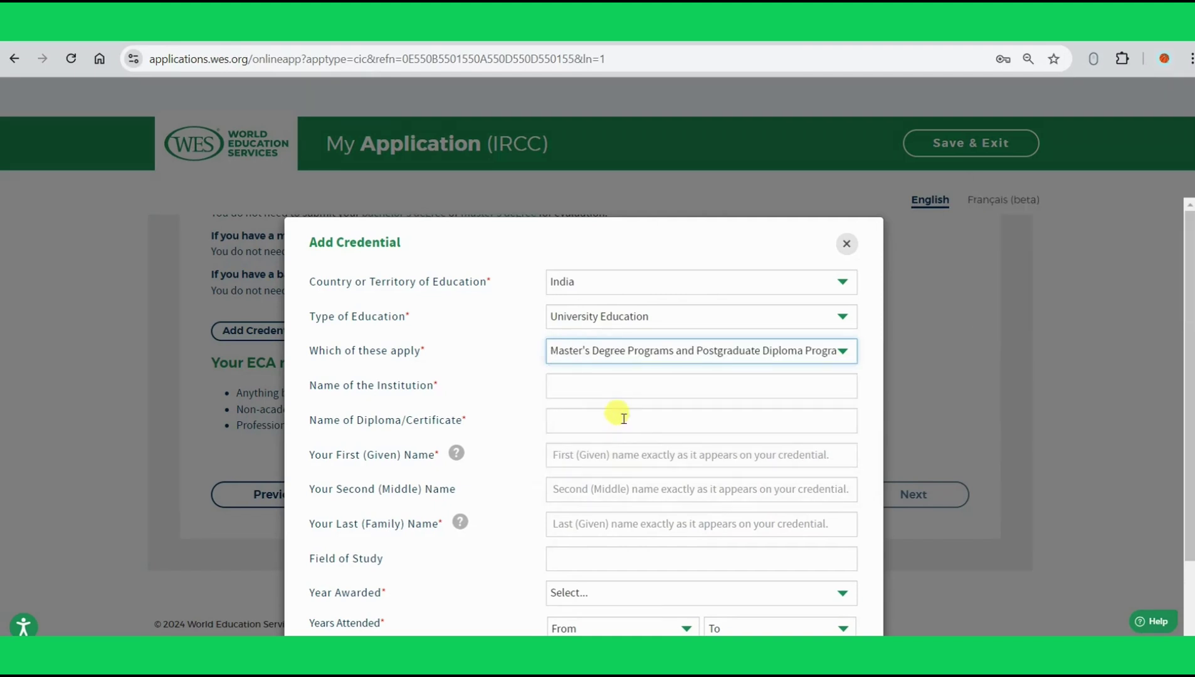
Step: Choose Chandigarh University, Punjab and the Master Certificate in Computer Aided Tool Engineering
left_click(616, 393)
type("punjab un")
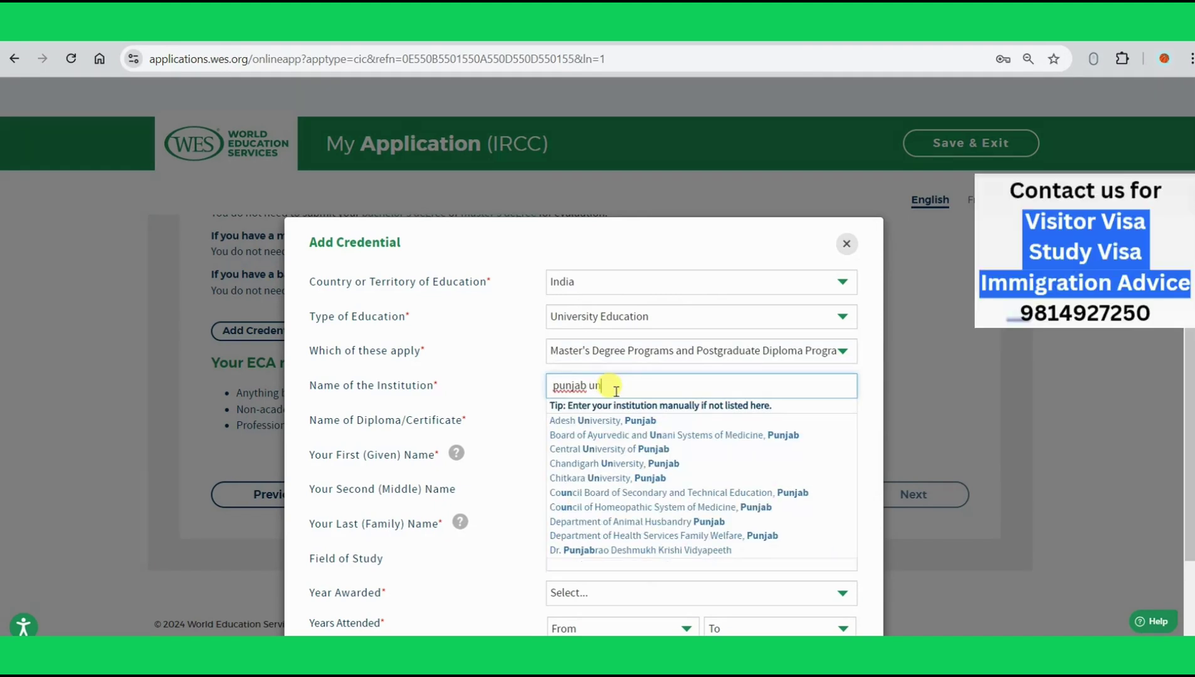
type("iver")
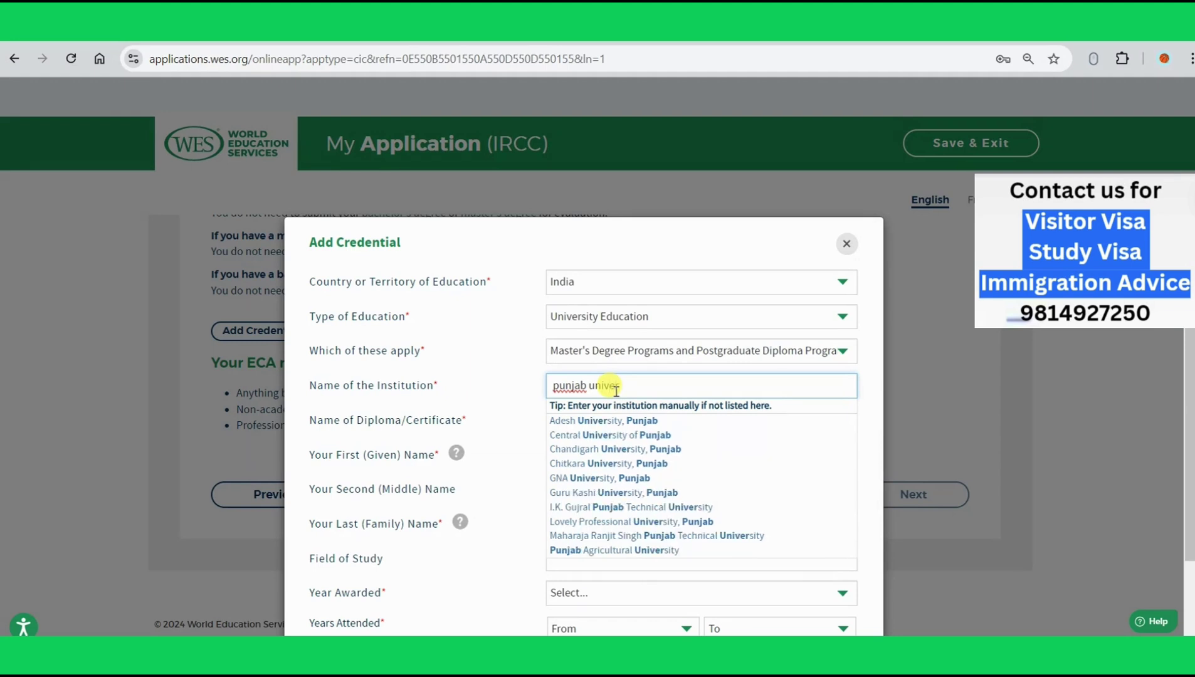
type("sity")
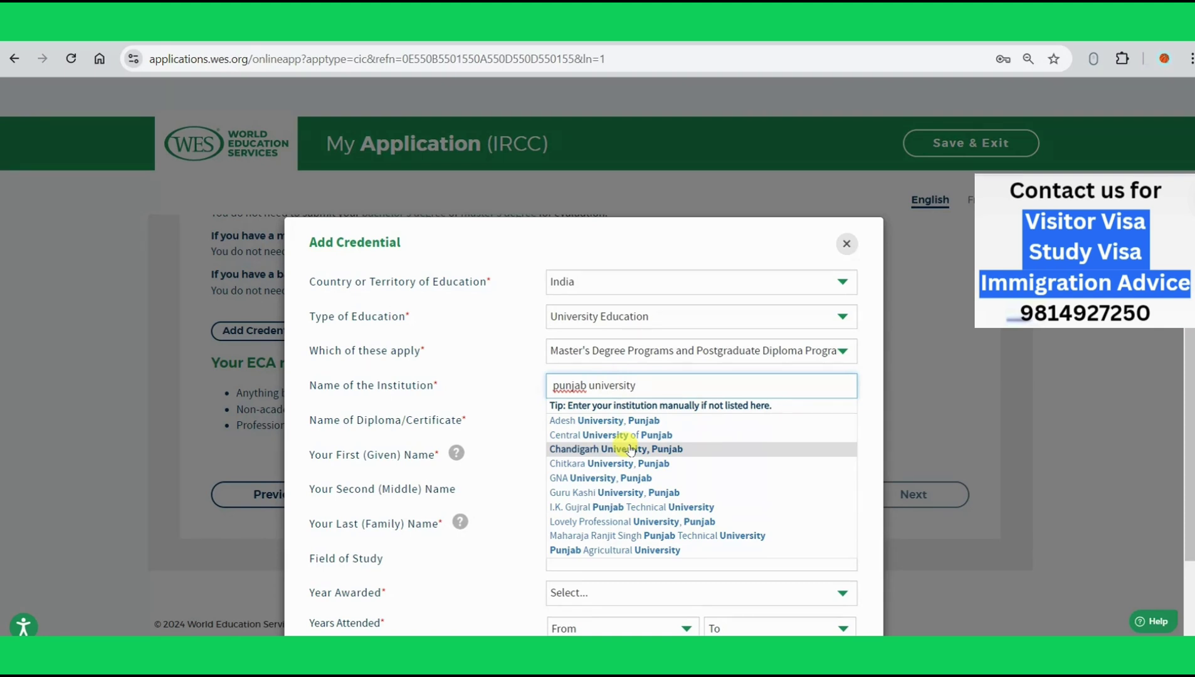
left_click(629, 448)
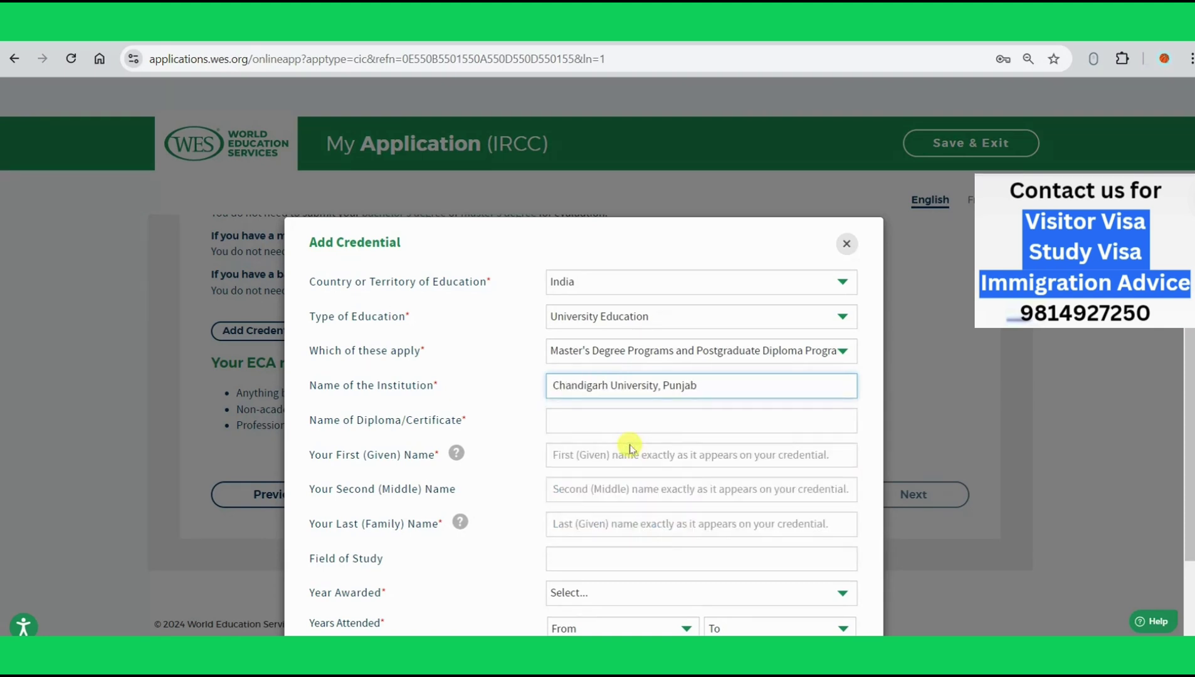
left_click(600, 428)
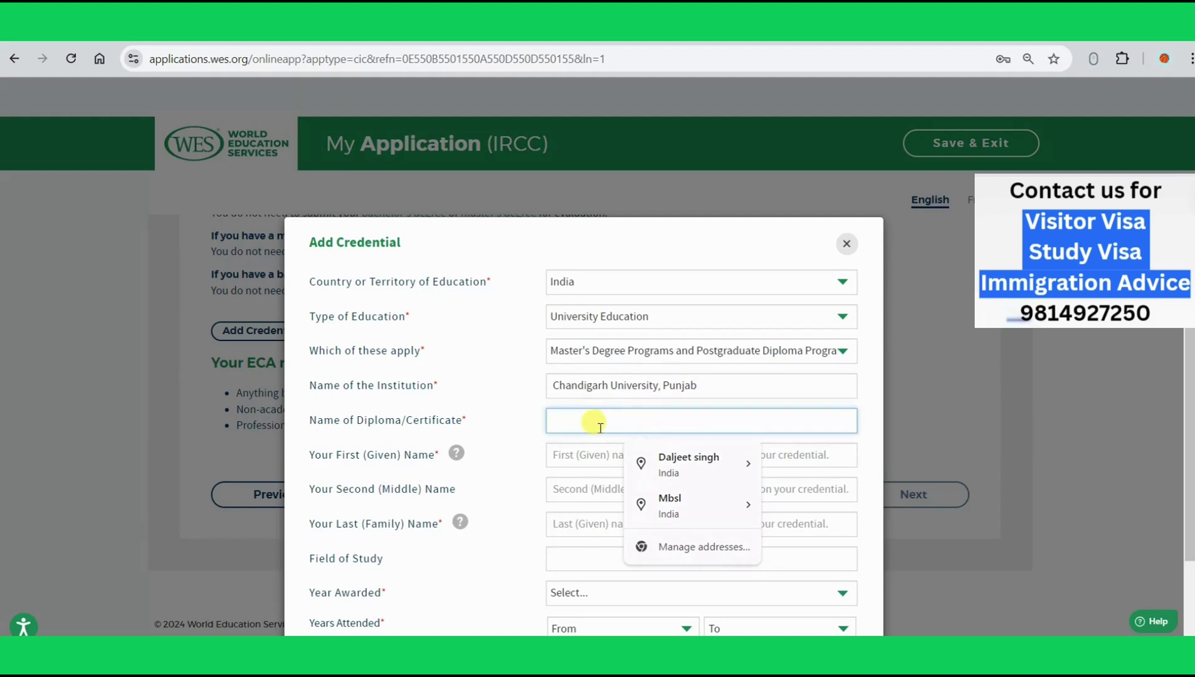
type("Mas")
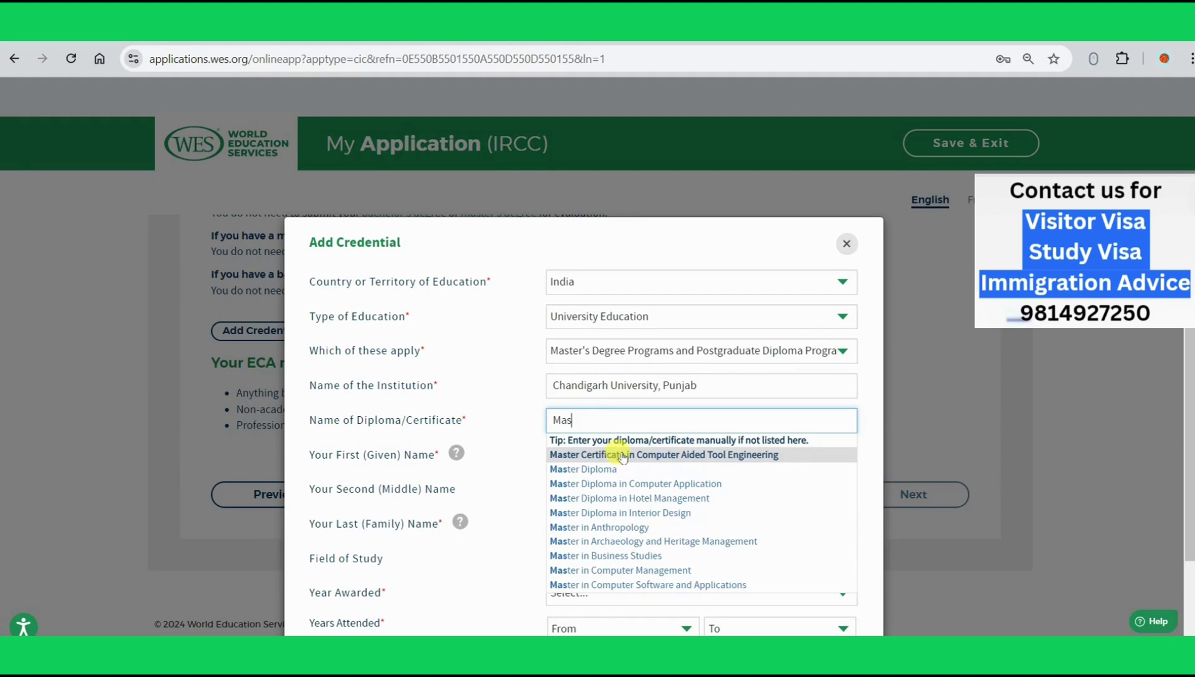
left_click(690, 462)
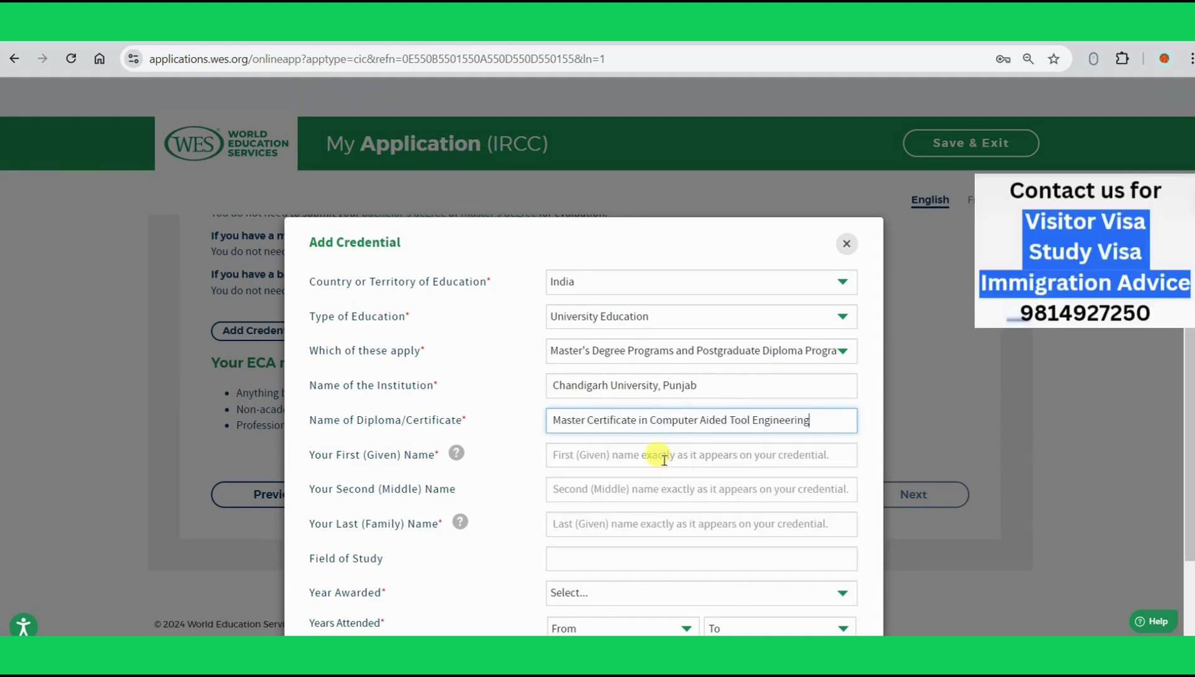
Step: Autofill the applicant's name, then clear the autofilled last name
left_click(663, 459)
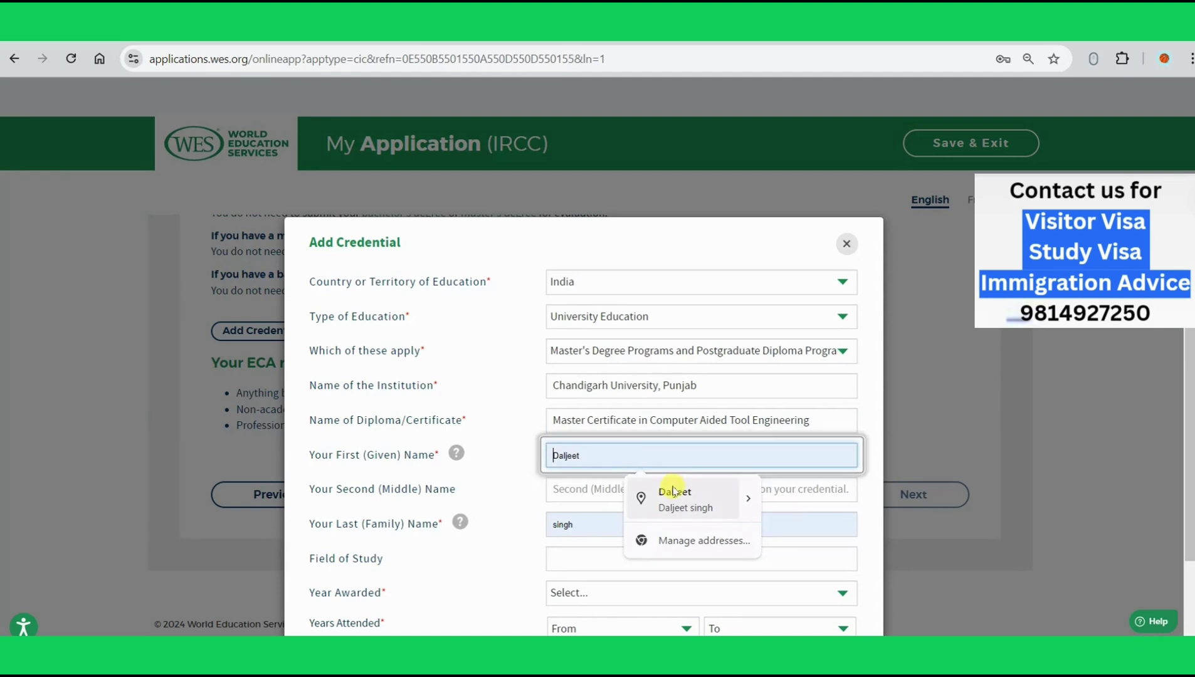
left_click(672, 490)
left_click(616, 528)
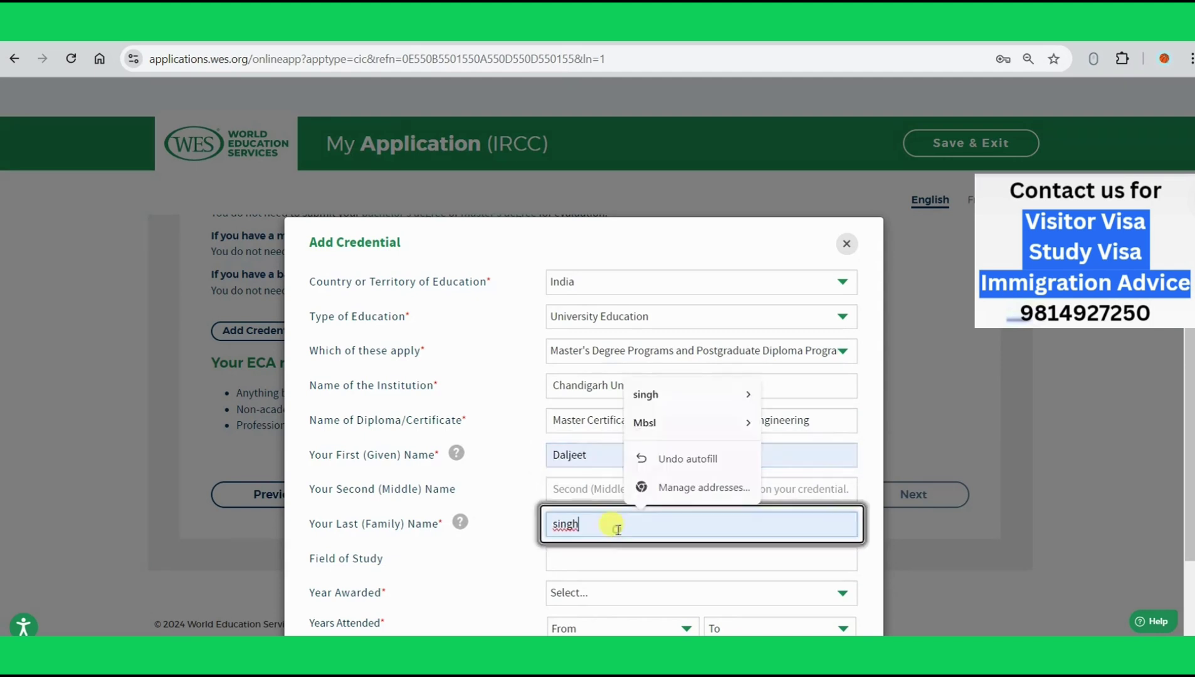
double_click(617, 528)
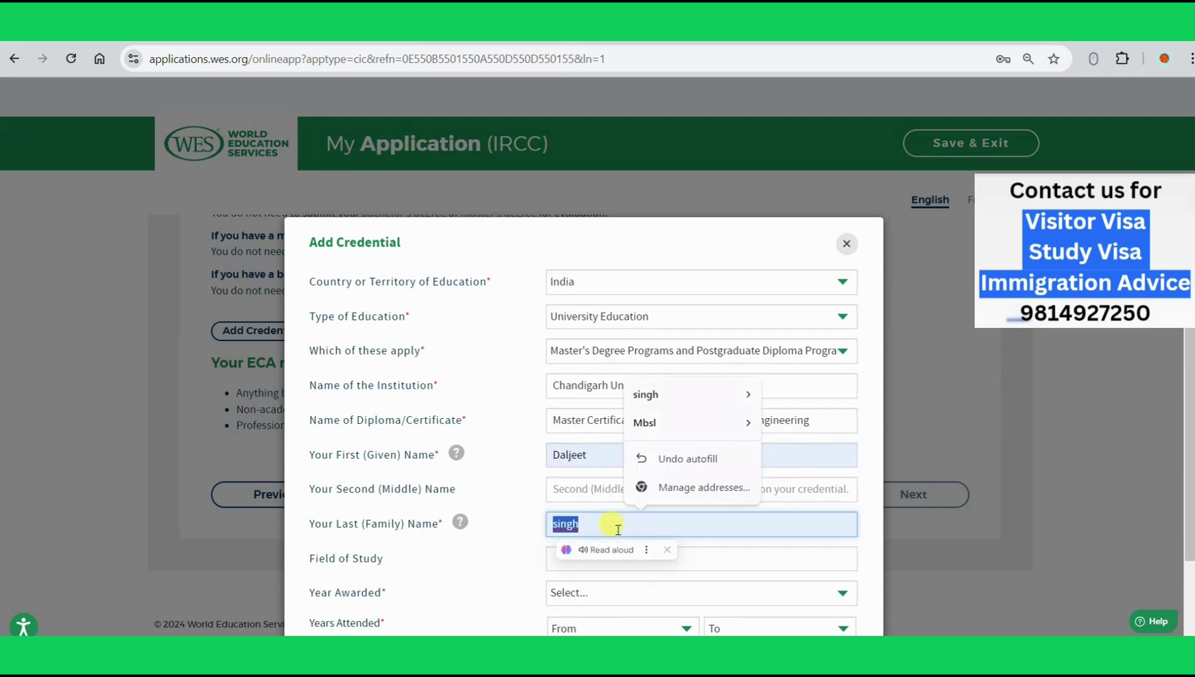
key("BackSpace")
left_click(614, 459)
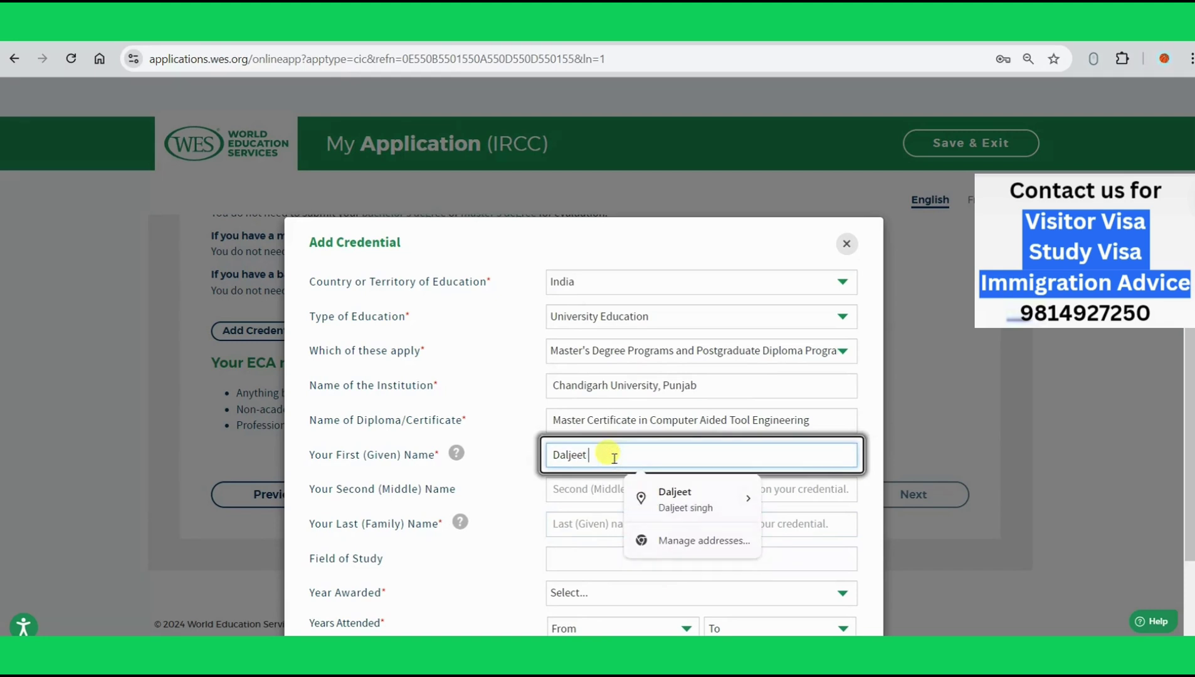
Step: Complete the applicant's first name and enter Computer as the field of study
type("singh")
scroll(614, 458, "down", 2)
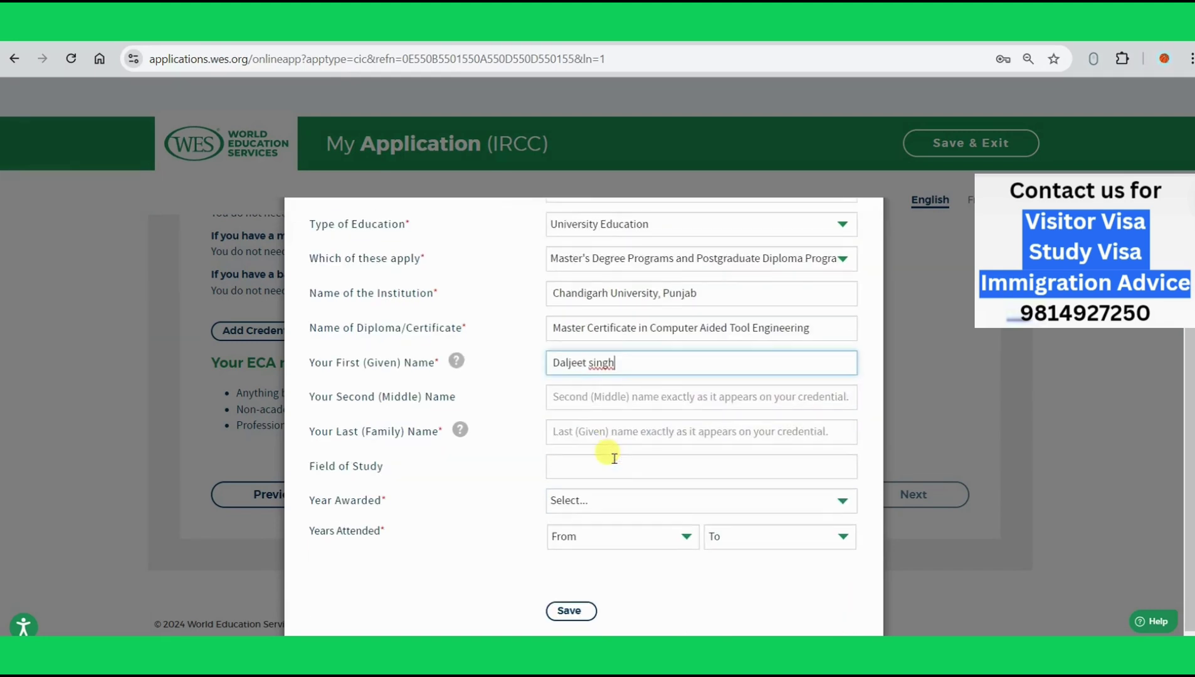
left_click(615, 462)
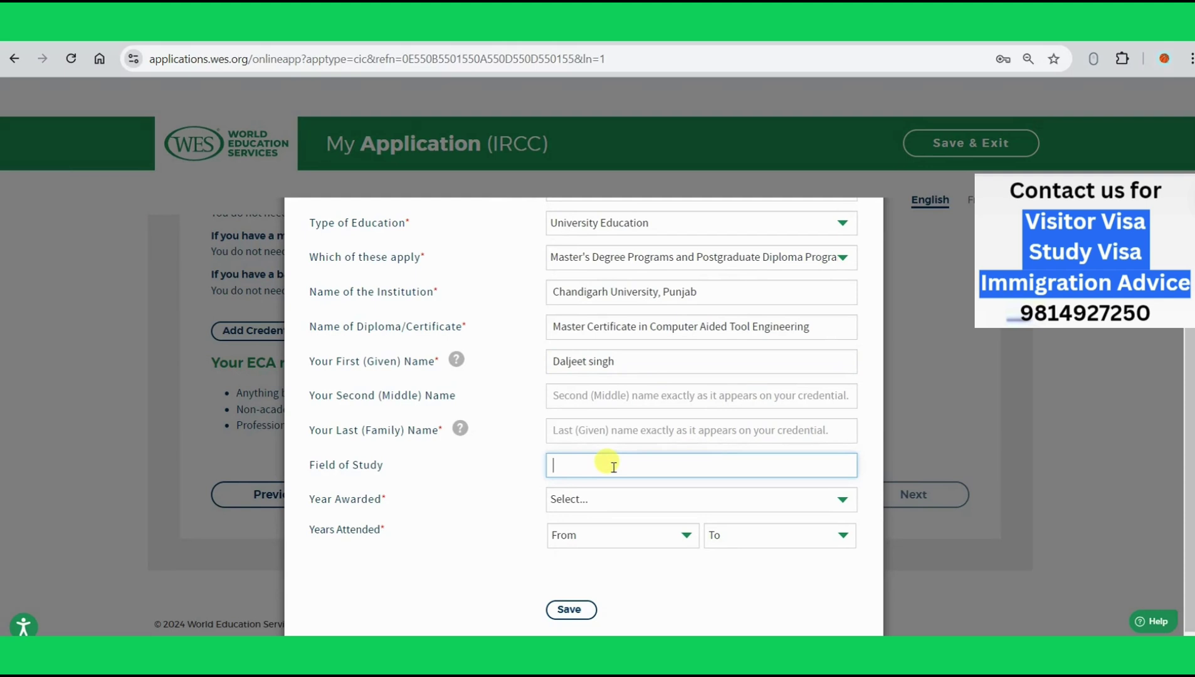
type("Computer")
Step: Set the award year to 2008 and attendance years from 2006 to 2008
left_click(598, 499)
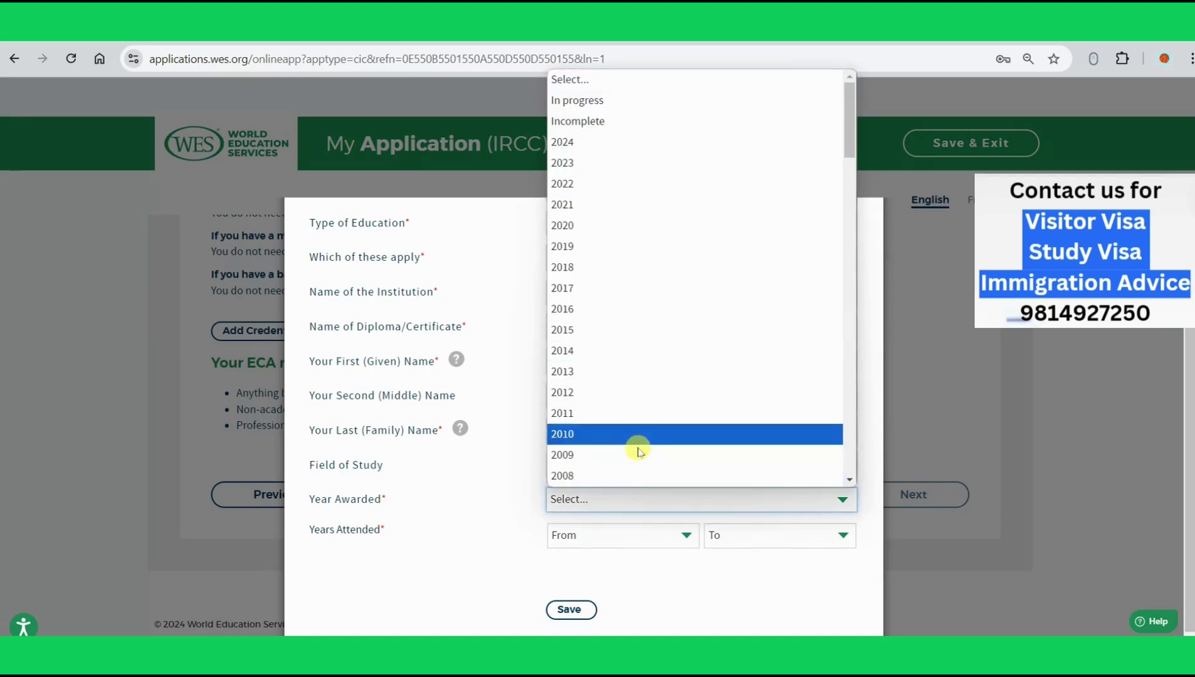
left_click(634, 472)
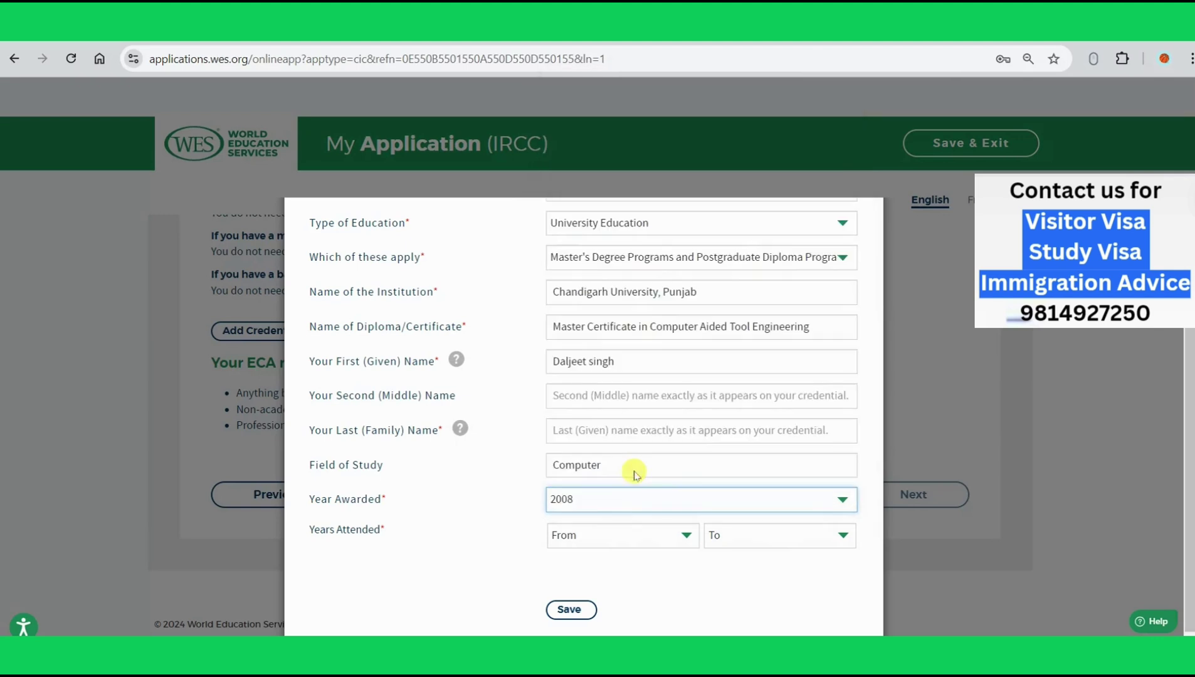
left_click(610, 540)
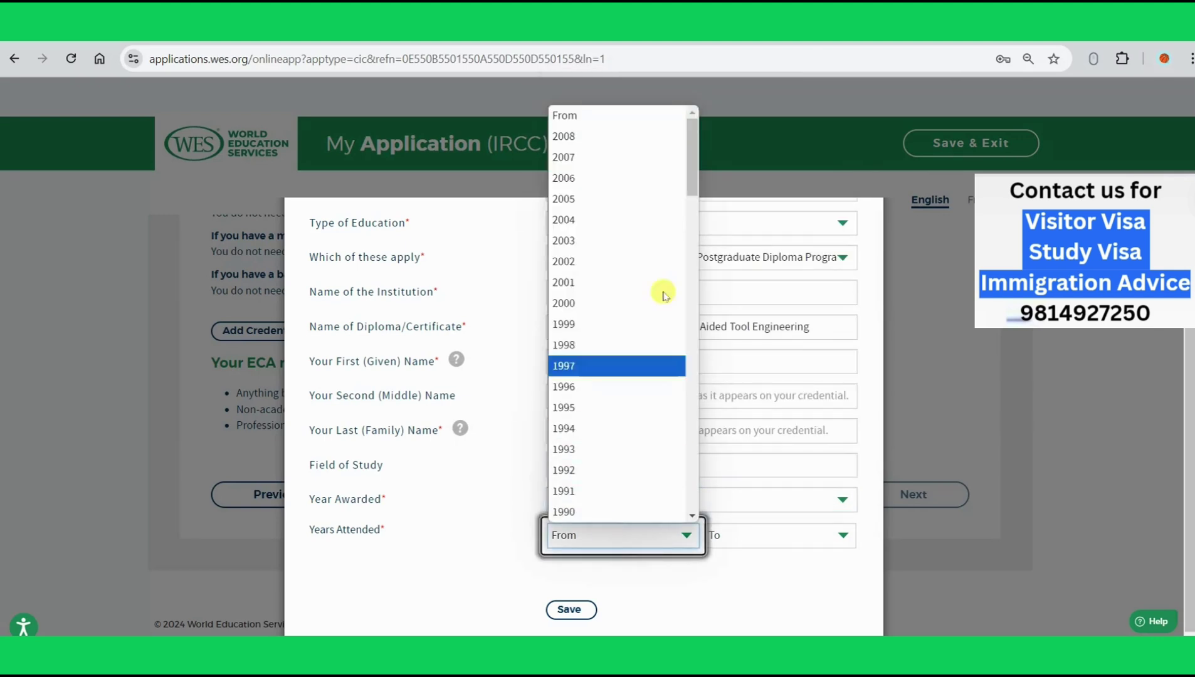
scroll(625, 458, "down", 14)
scroll(625, 457, "up", 14)
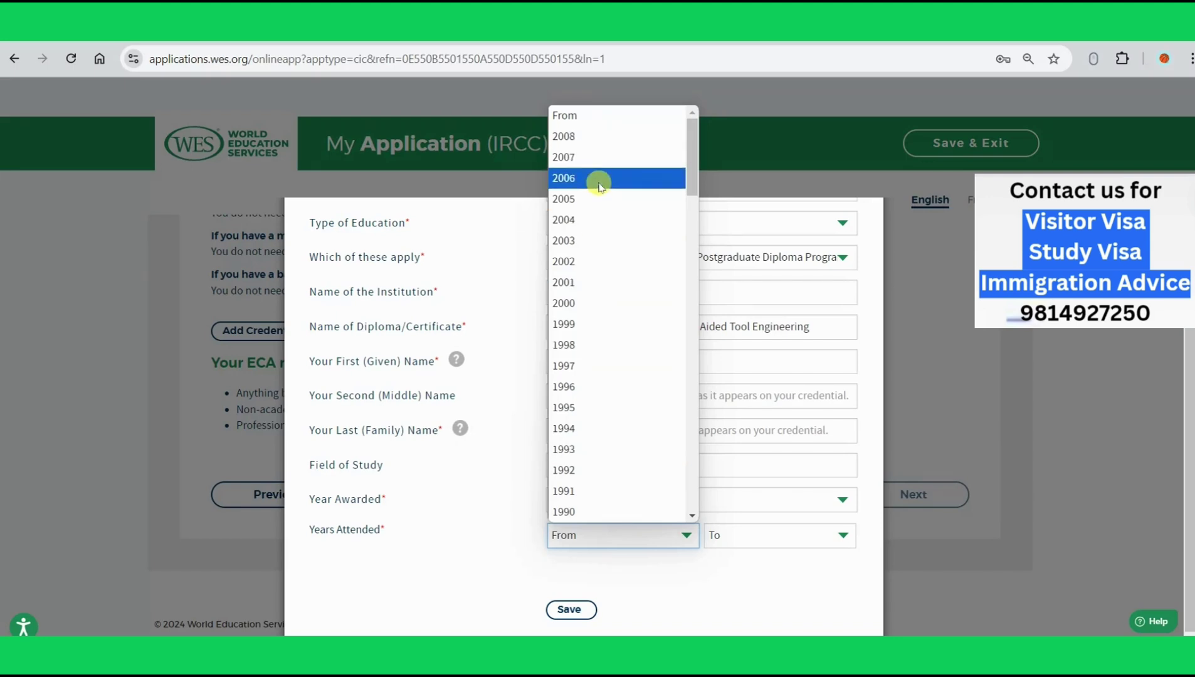
left_click(599, 185)
left_click(776, 542)
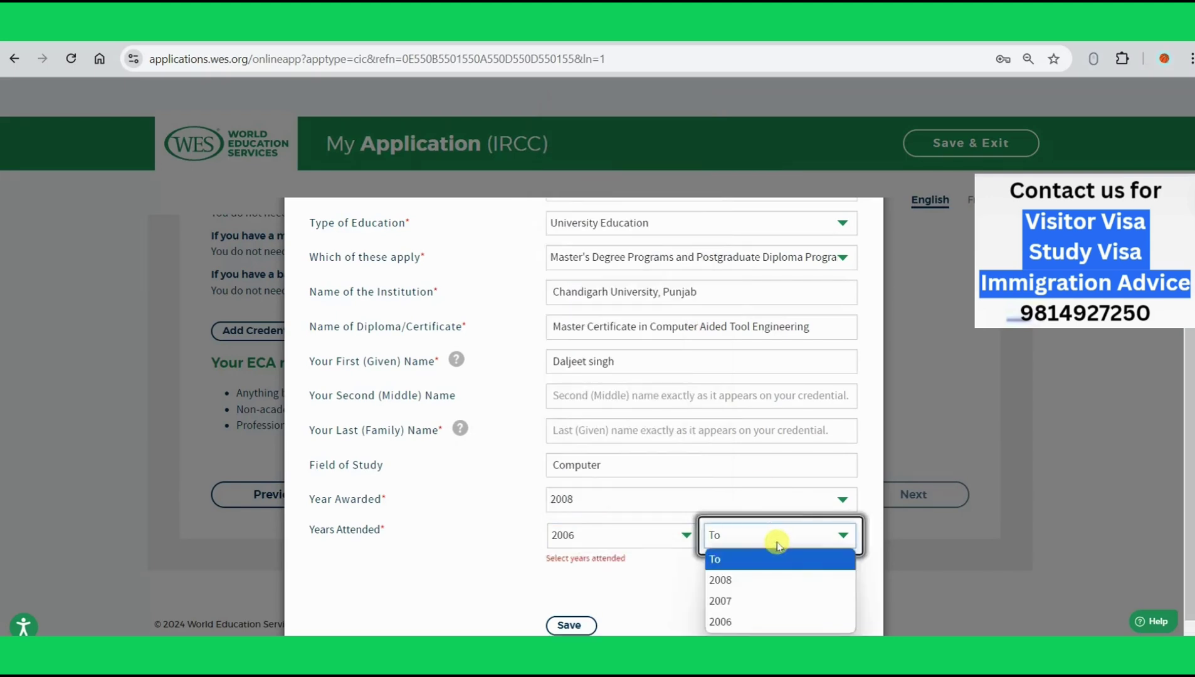
left_click(776, 577)
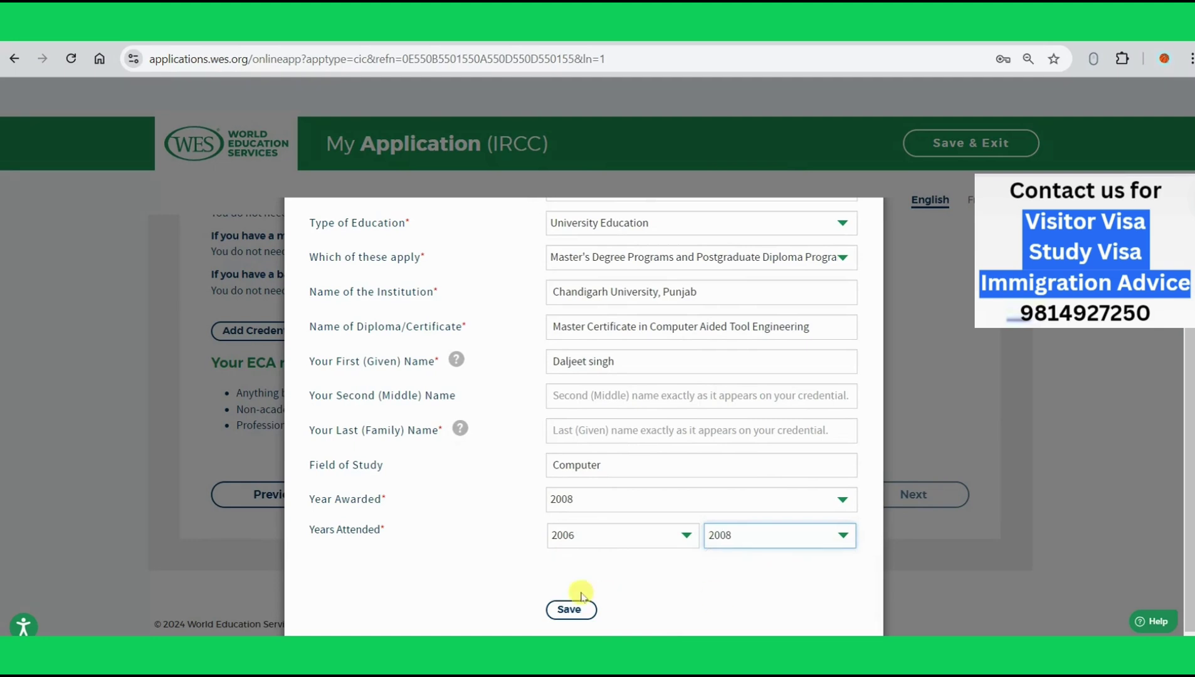
Step: Enter '.' as the last name and save the credential
left_click(569, 607)
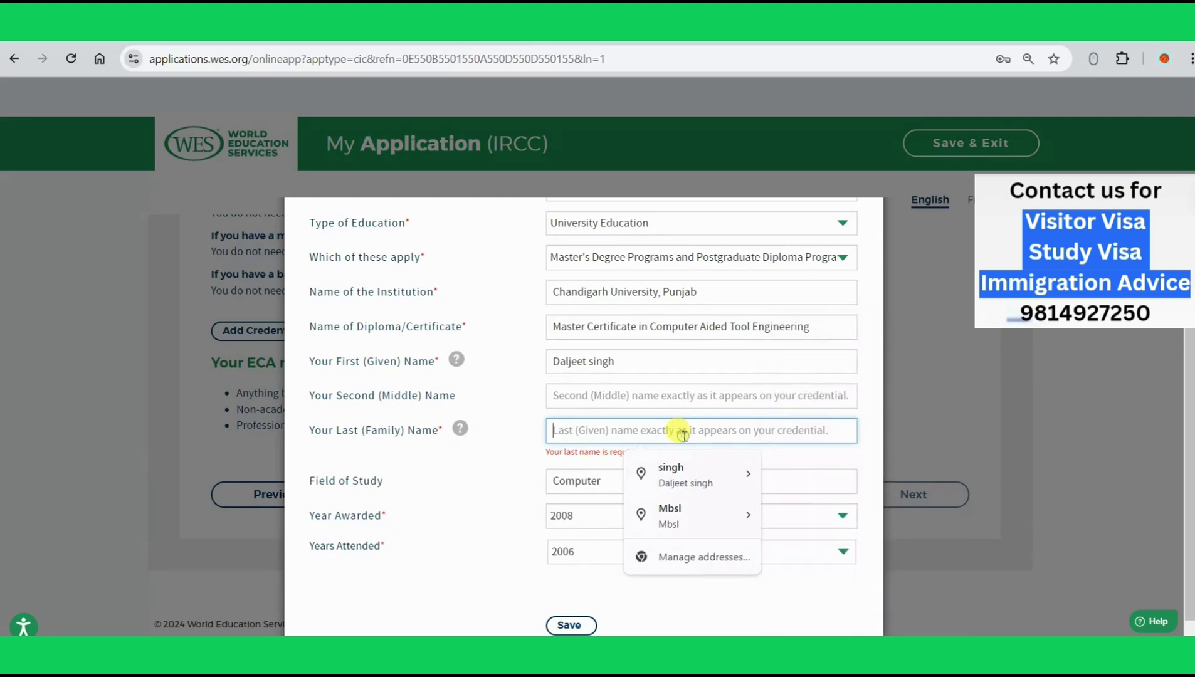
type(".")
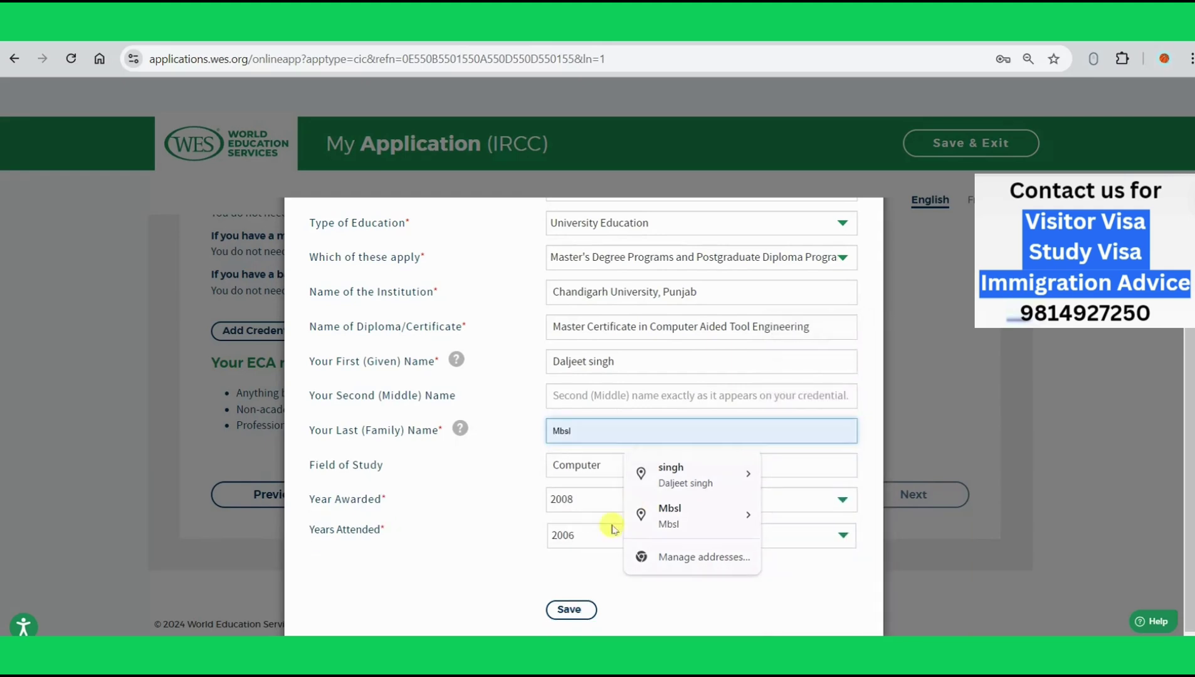
left_click(564, 612)
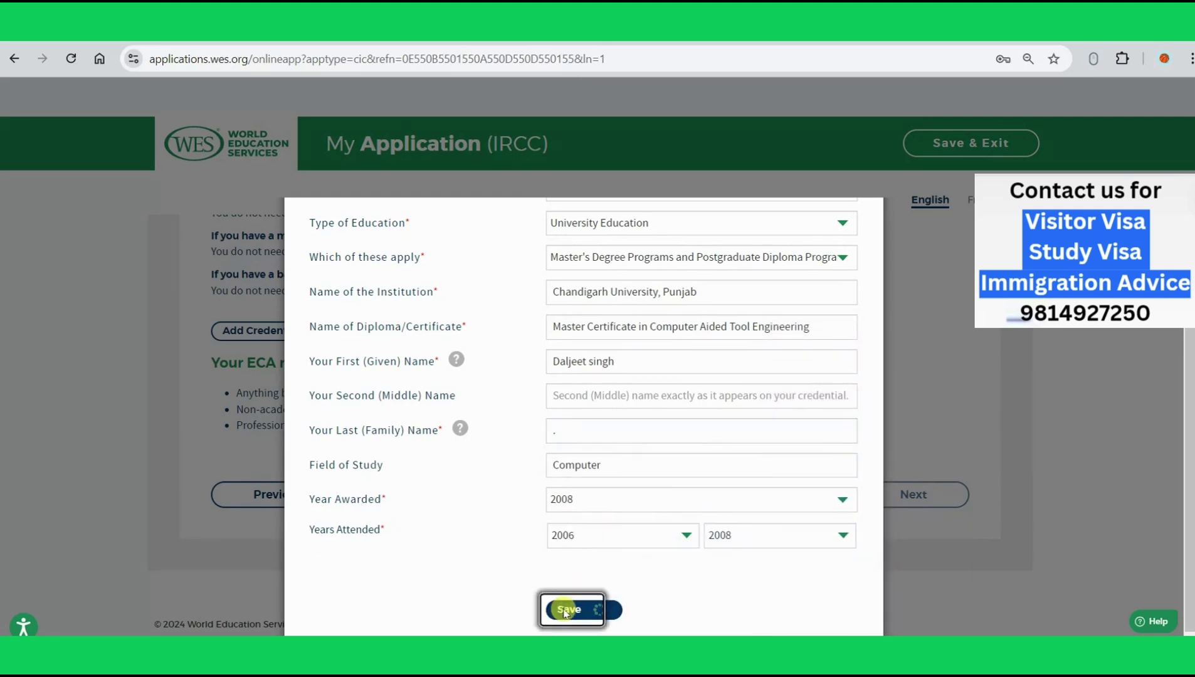
Step: Scroll past the saved Chandigarh University credential and proceed to Report Recipients
scroll(718, 487, "up", 3)
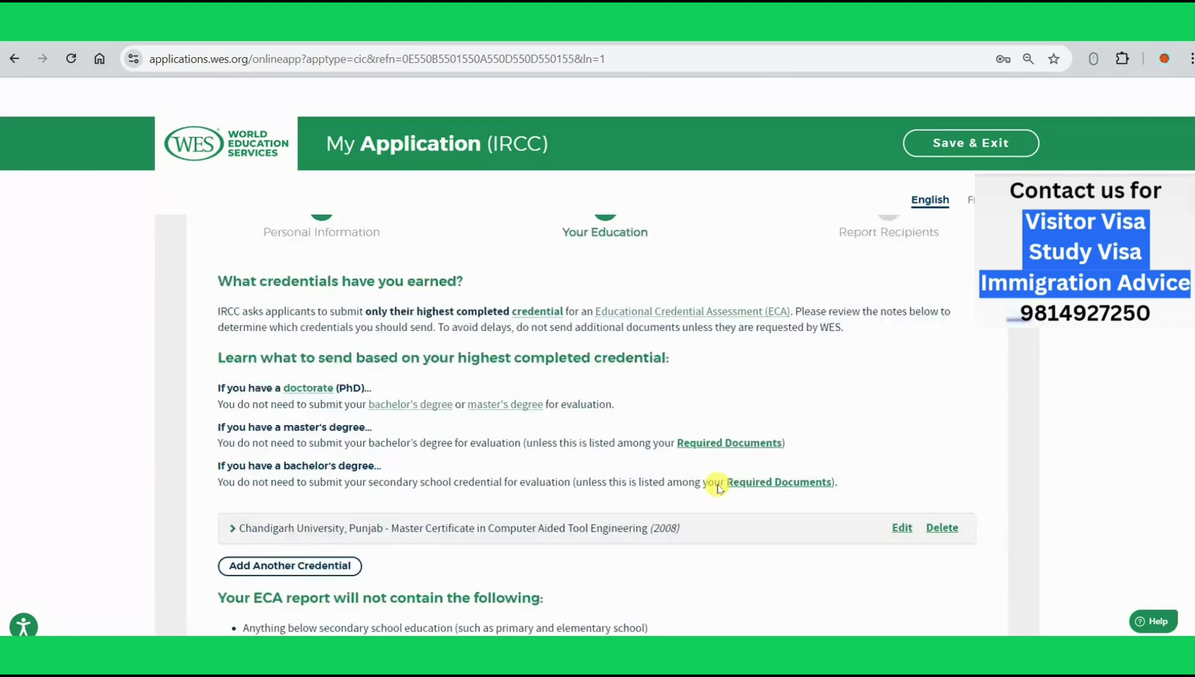
scroll(719, 487, "up", 3)
scroll(718, 487, "down", 6)
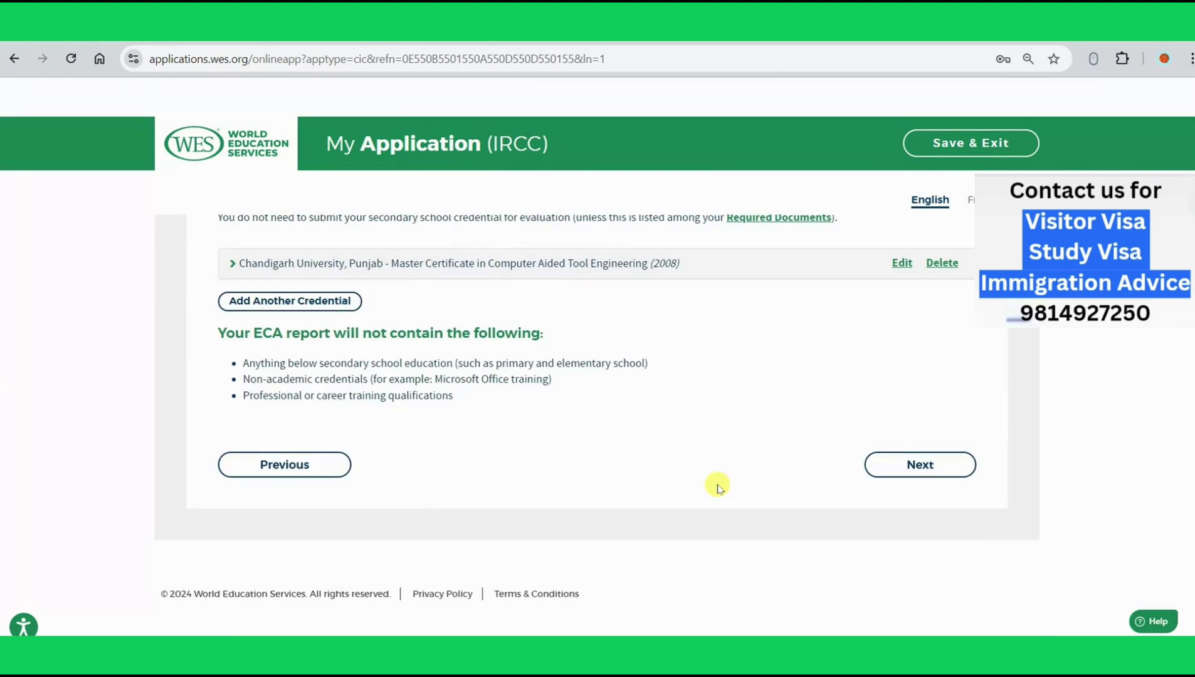
left_click(942, 470)
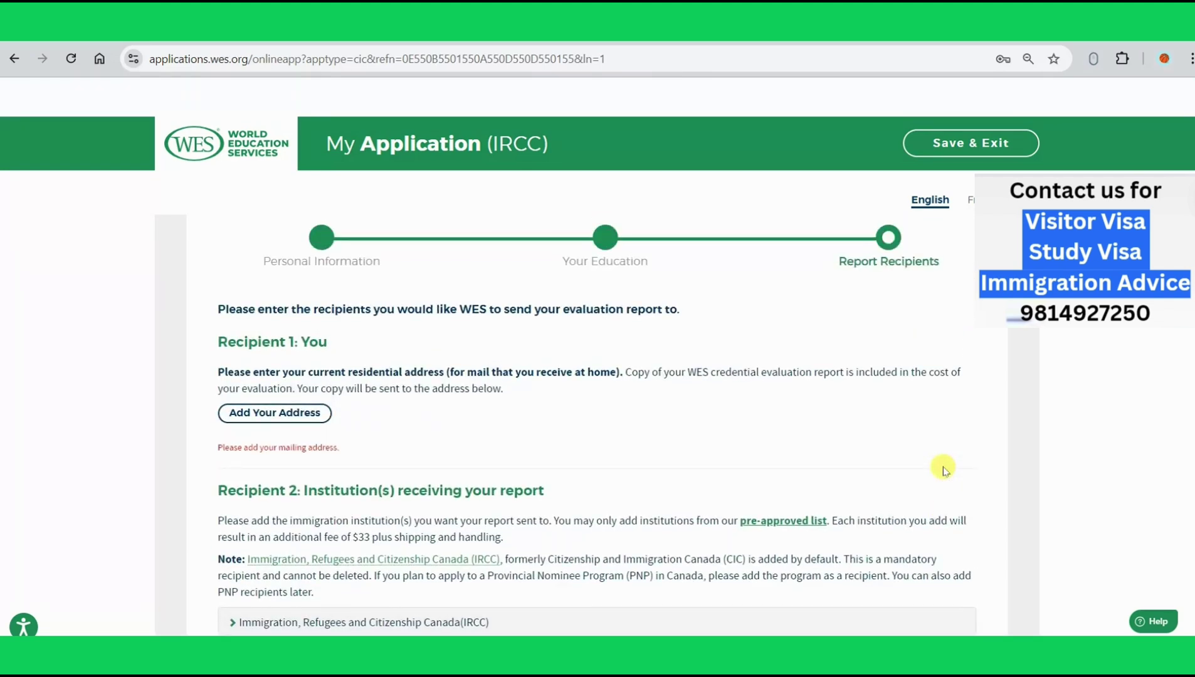
Step: Start a new home mailing address for Recipient 1 with India as the country
left_click(289, 415)
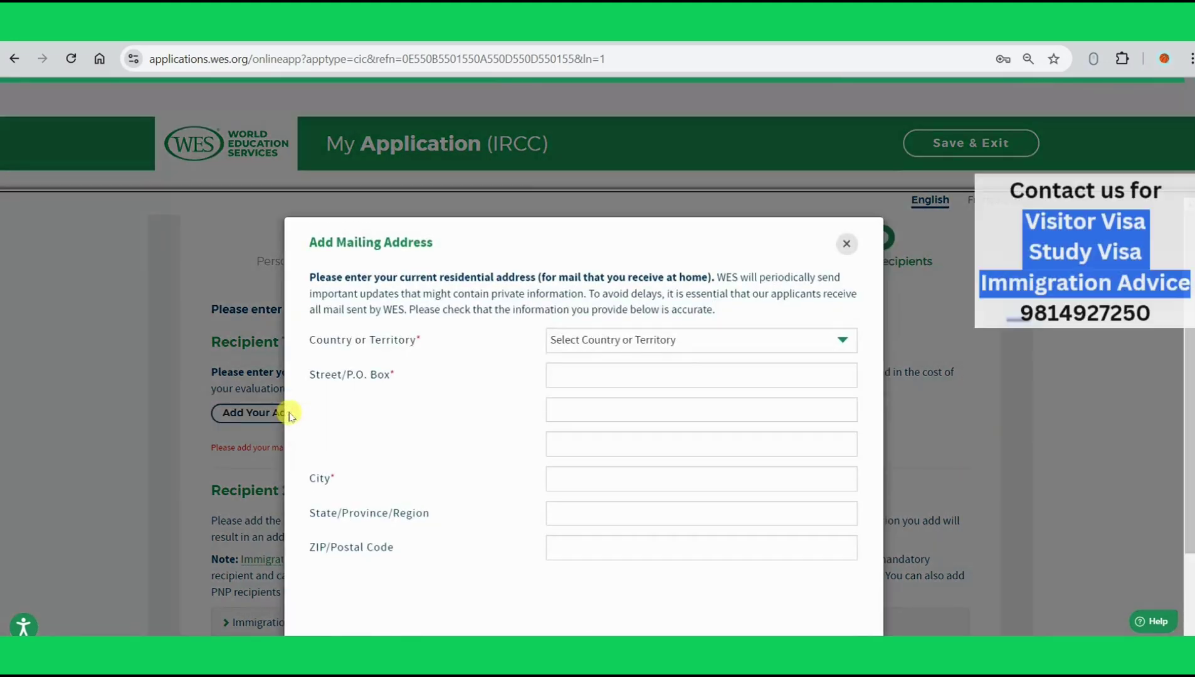
left_click(688, 339)
key("i")
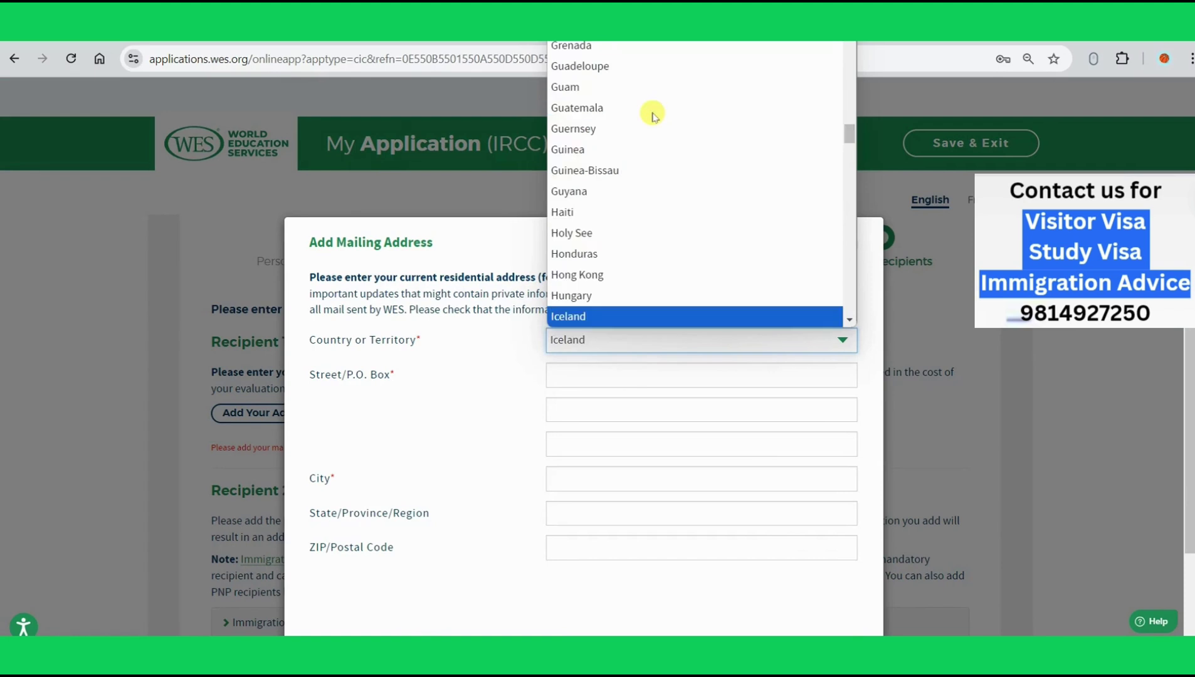
key("n")
key("Return")
Step: Autofill the Jalandhar, Punjab address, choose Standard Mail via Canada Post, fix the address line, and save
left_click(629, 376)
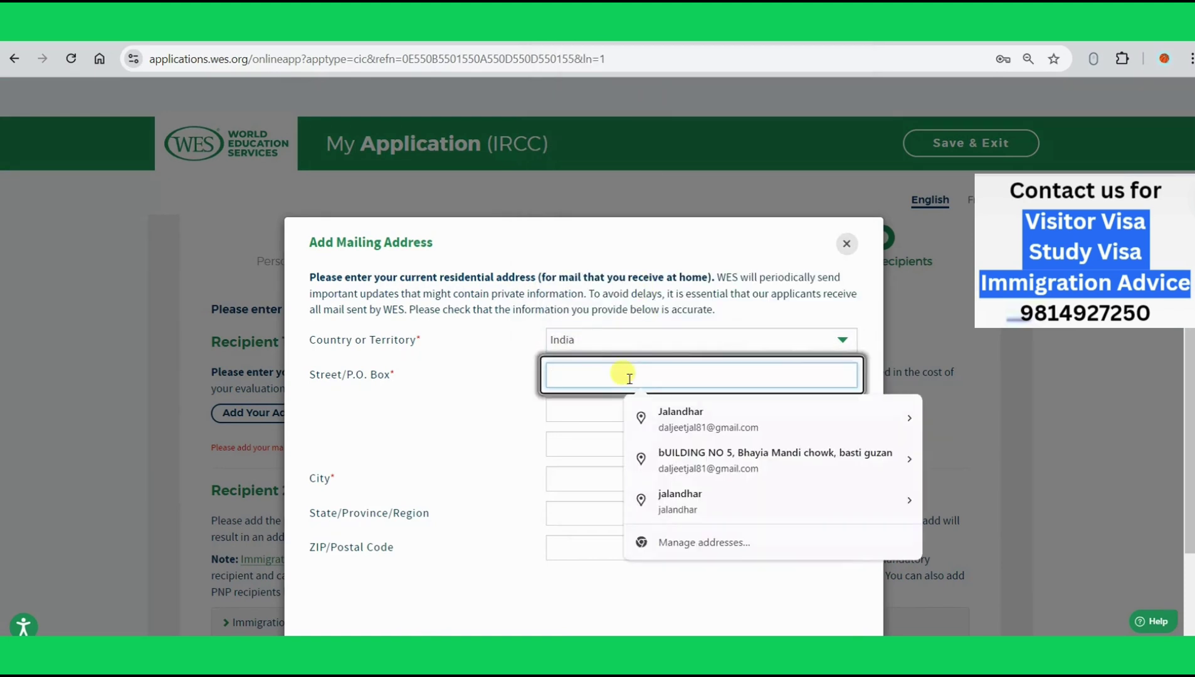
left_click(727, 476)
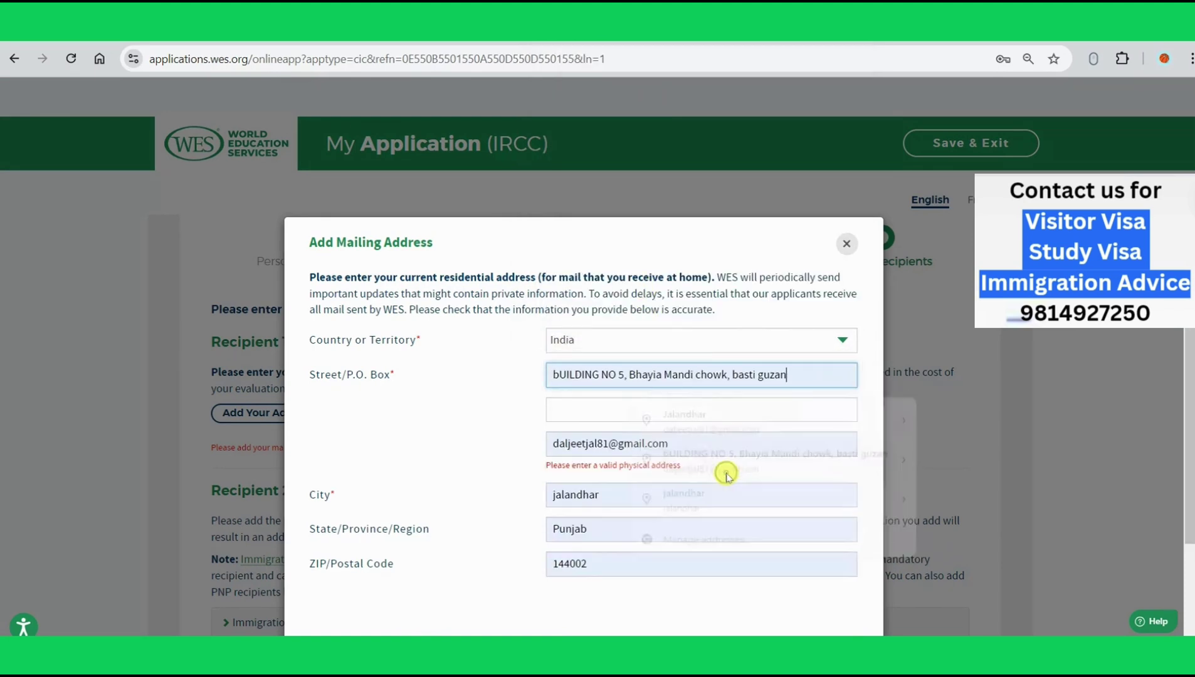
scroll(568, 501, "down", 2)
left_click(571, 566)
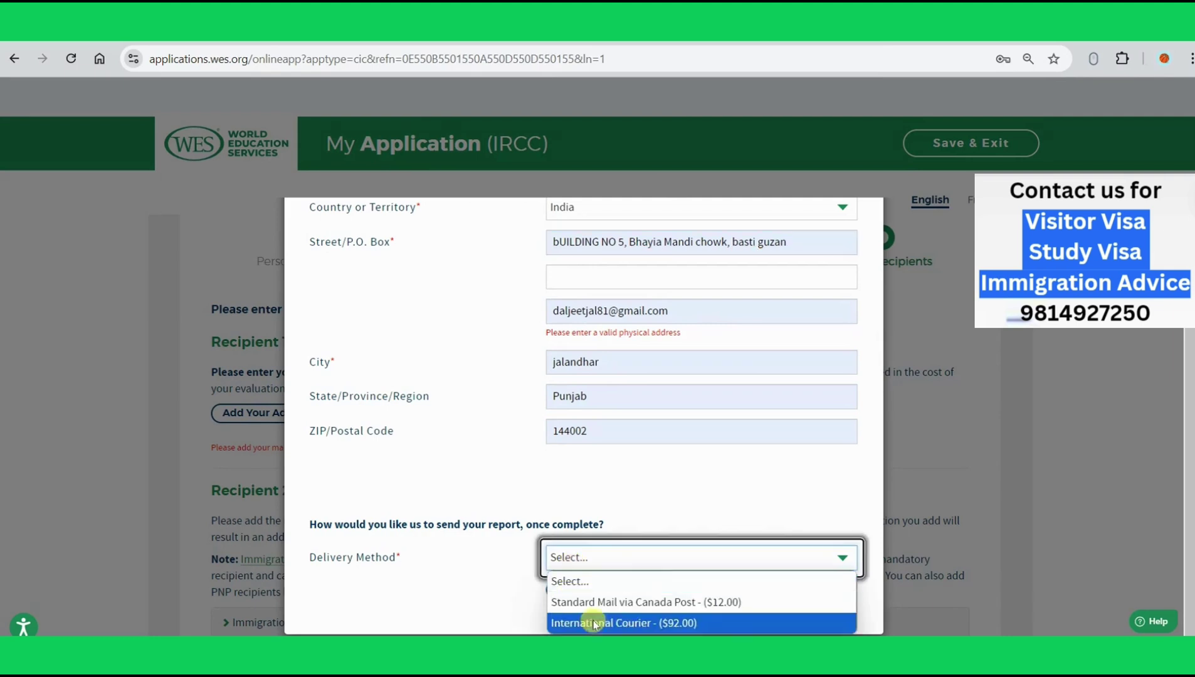
left_click(656, 603)
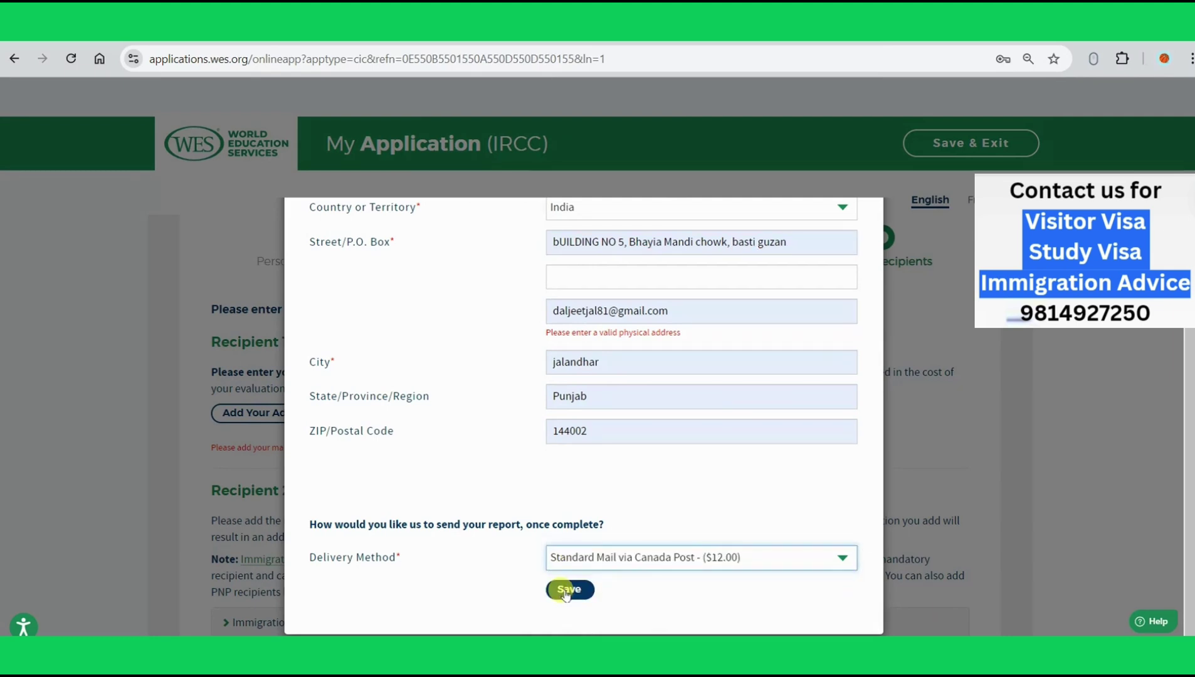
left_click(568, 589)
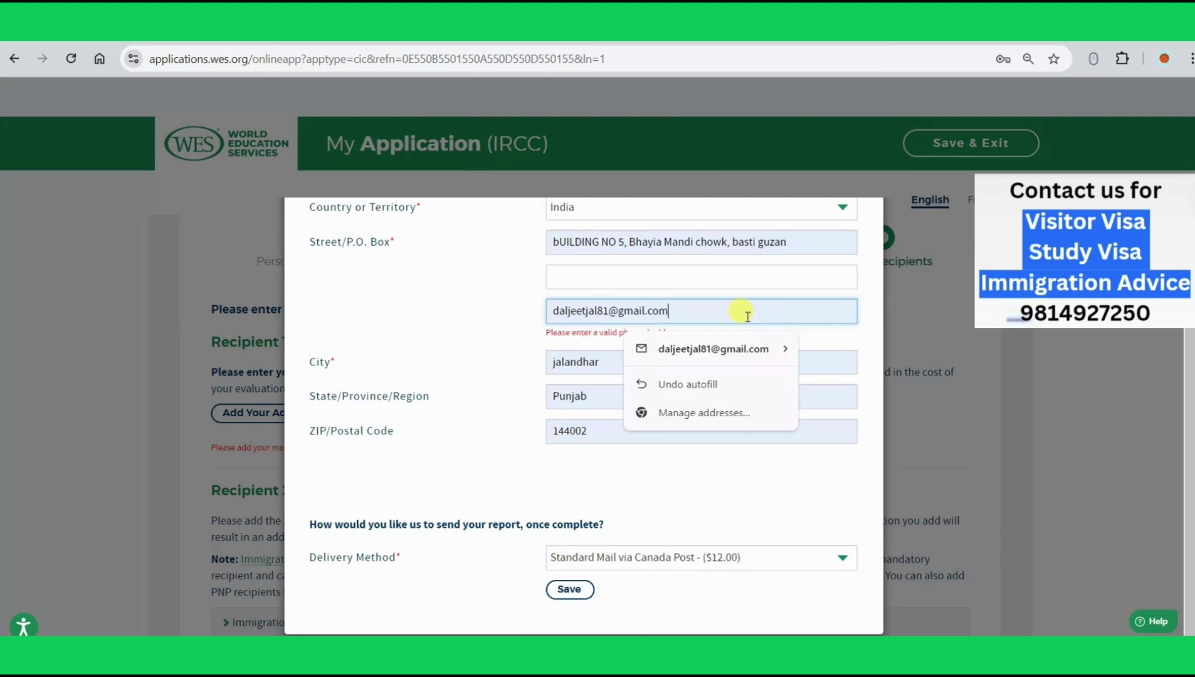
key("BackSpace")
key("BackSpace")
key("BackSpace")
key("BackSpace")
key("BackSpace")
key("BackSpace")
key("BackSpace")
key("BackSpace")
key("BackSpace")
key("BackSpace")
key("BackSpace")
key("BackSpace")
key("BackSpace")
key("BackSpace")
key("BackSpace")
key("BackSpace")
key("BackSpace")
key("BackSpace")
key("BackSpace")
key("BackSpace")
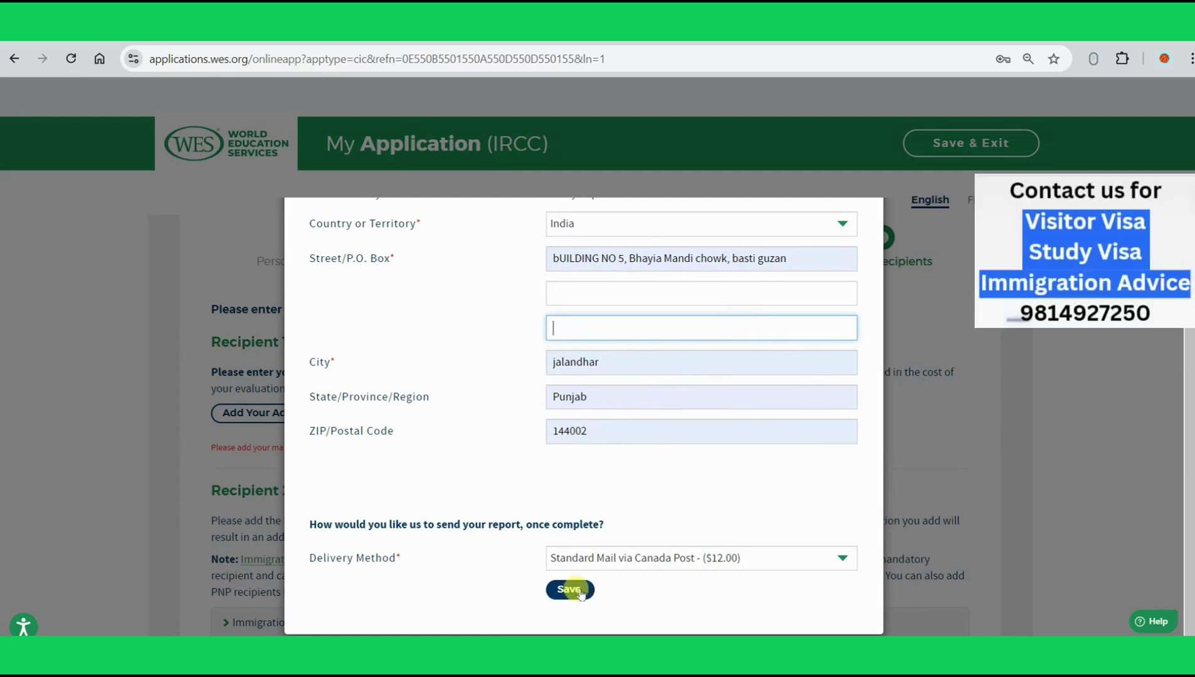
left_click(569, 589)
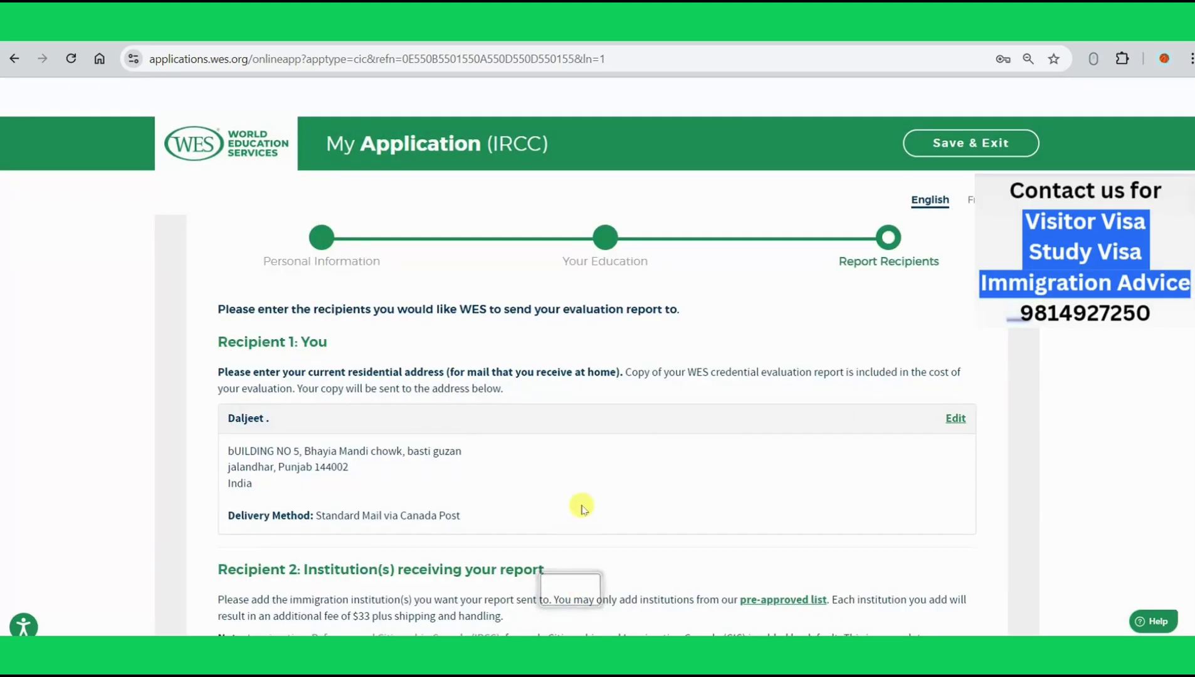
Step: Move past the report recipients to the evaluation package page
scroll(581, 501, "down", 5)
scroll(582, 499, "up", 2)
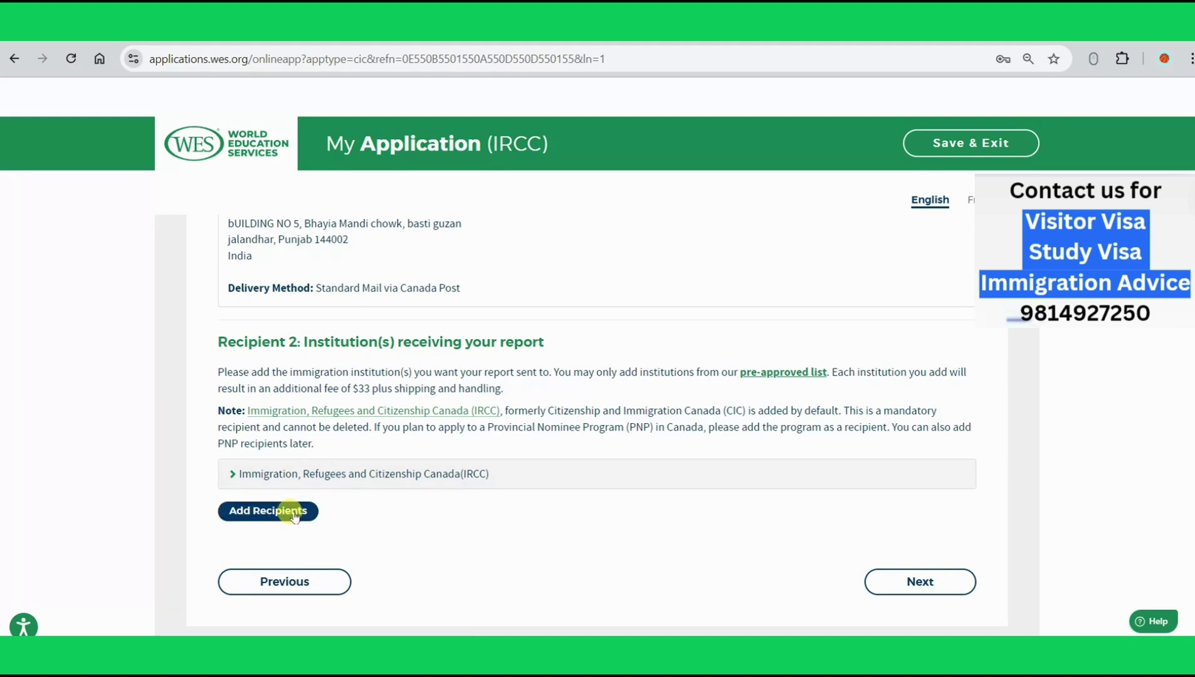
left_click(937, 584)
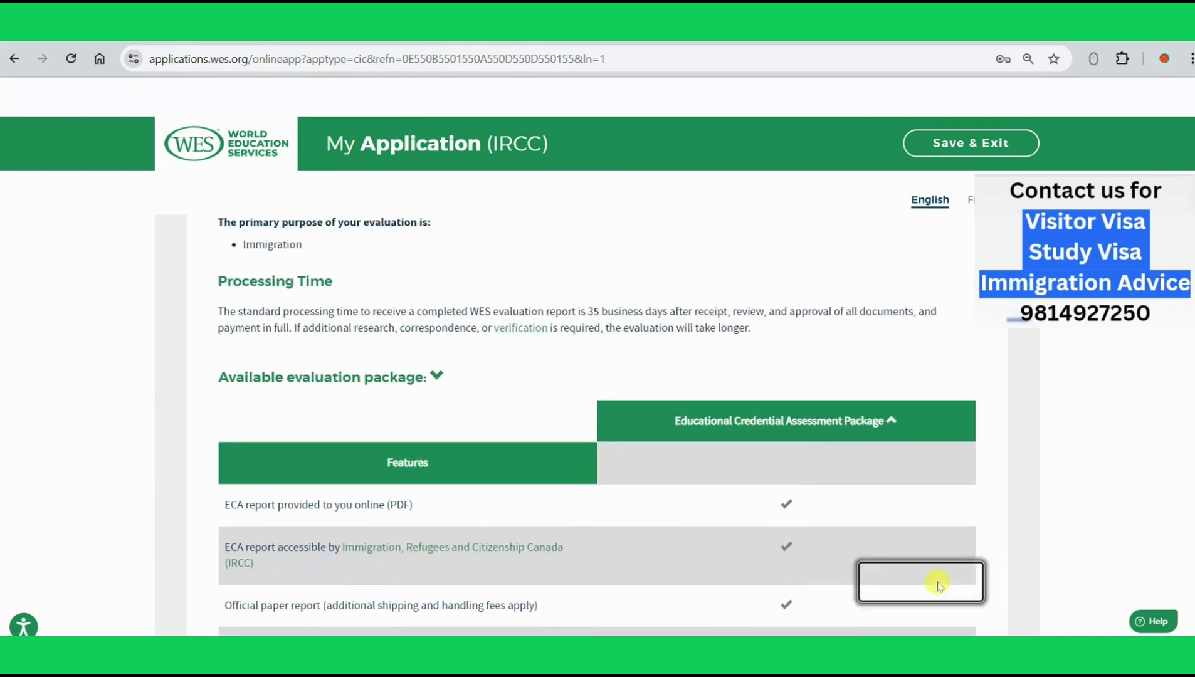
Step: Review the $248.00 Educational Credential Assessment Package and continue to the required documents
scroll(789, 498, "down", 3)
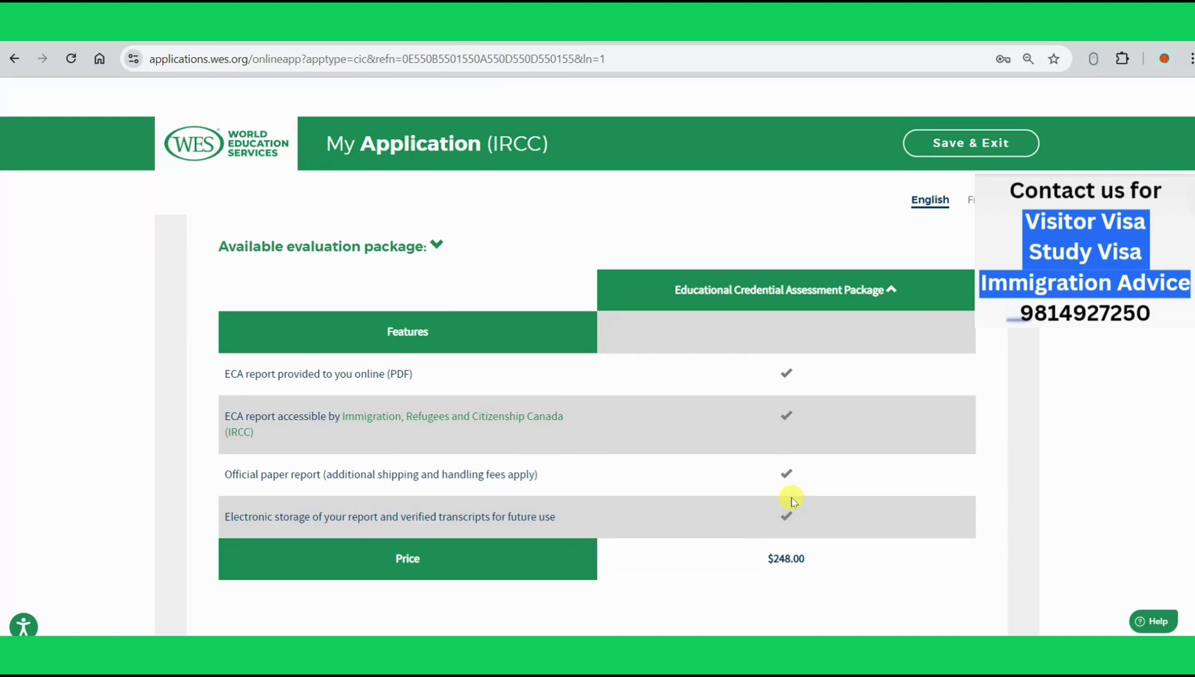
scroll(791, 500, "down", 2)
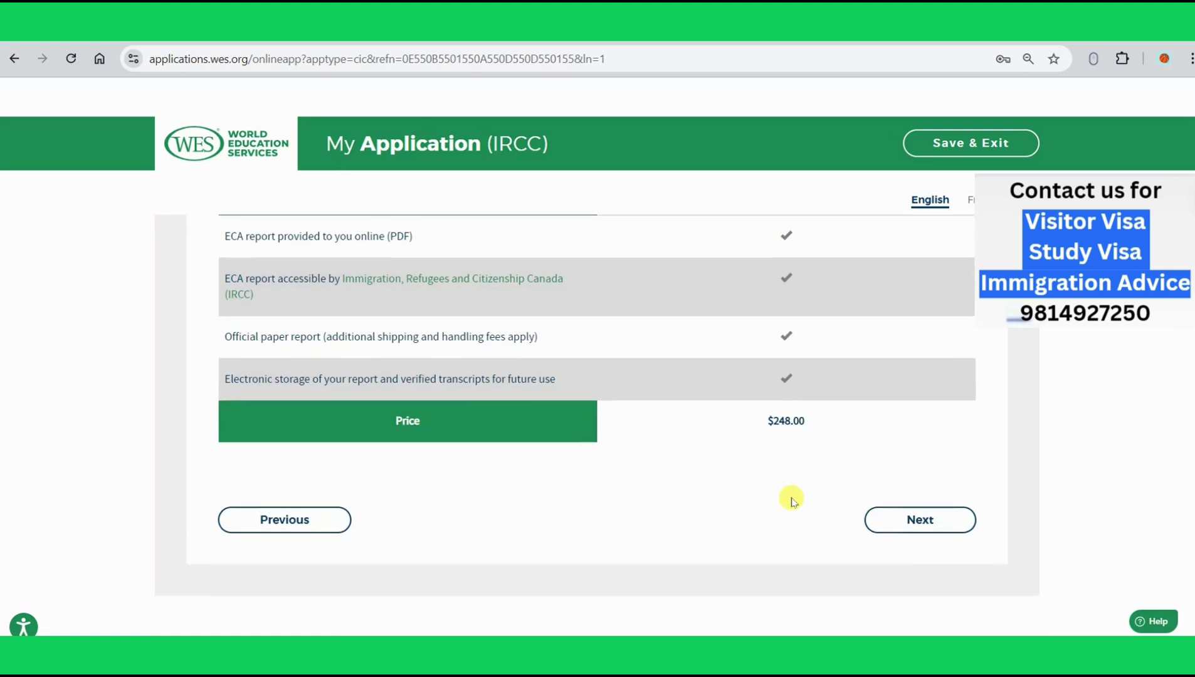
scroll(791, 500, "up", 1)
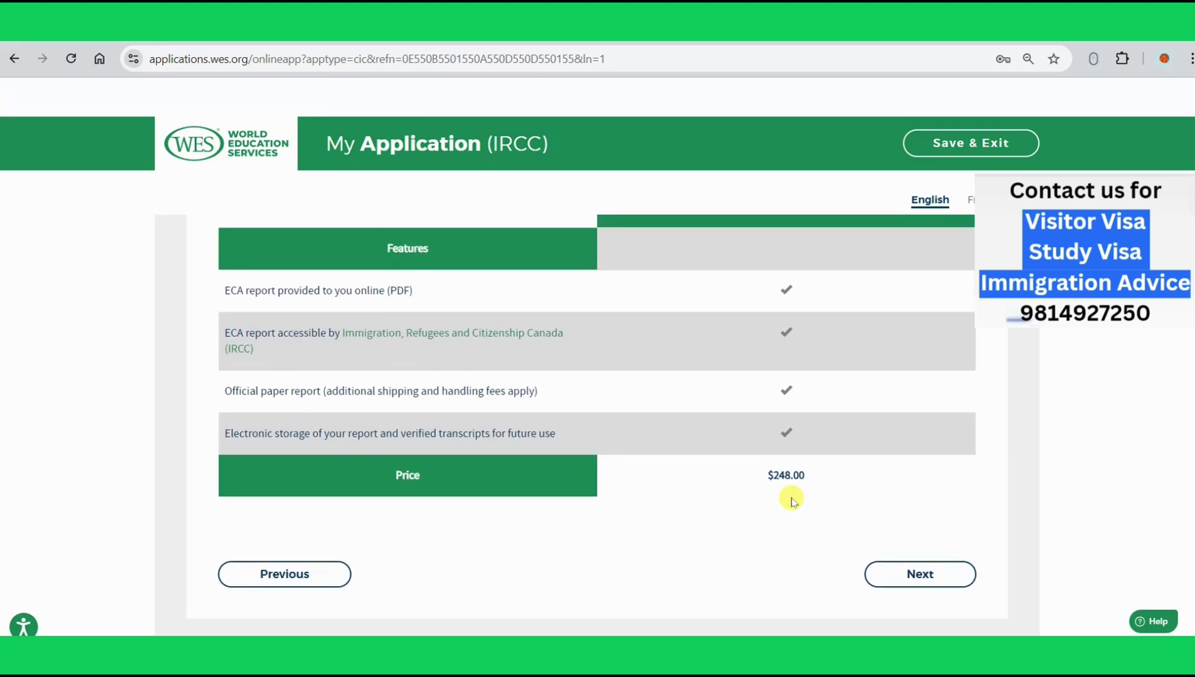
left_click(885, 572)
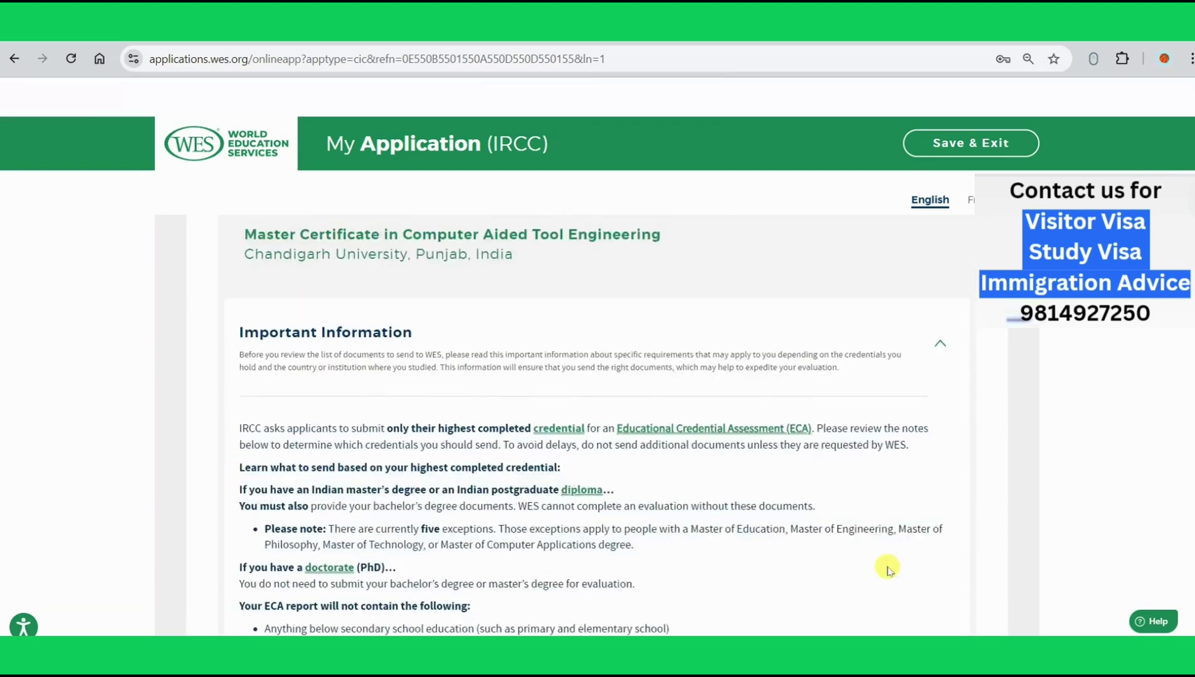
Step: Read through the Chandigarh University Required Documents checklist and mailing addresses, then proceed to Review
scroll(887, 570, "up", 1)
scroll(887, 570, "down", 2)
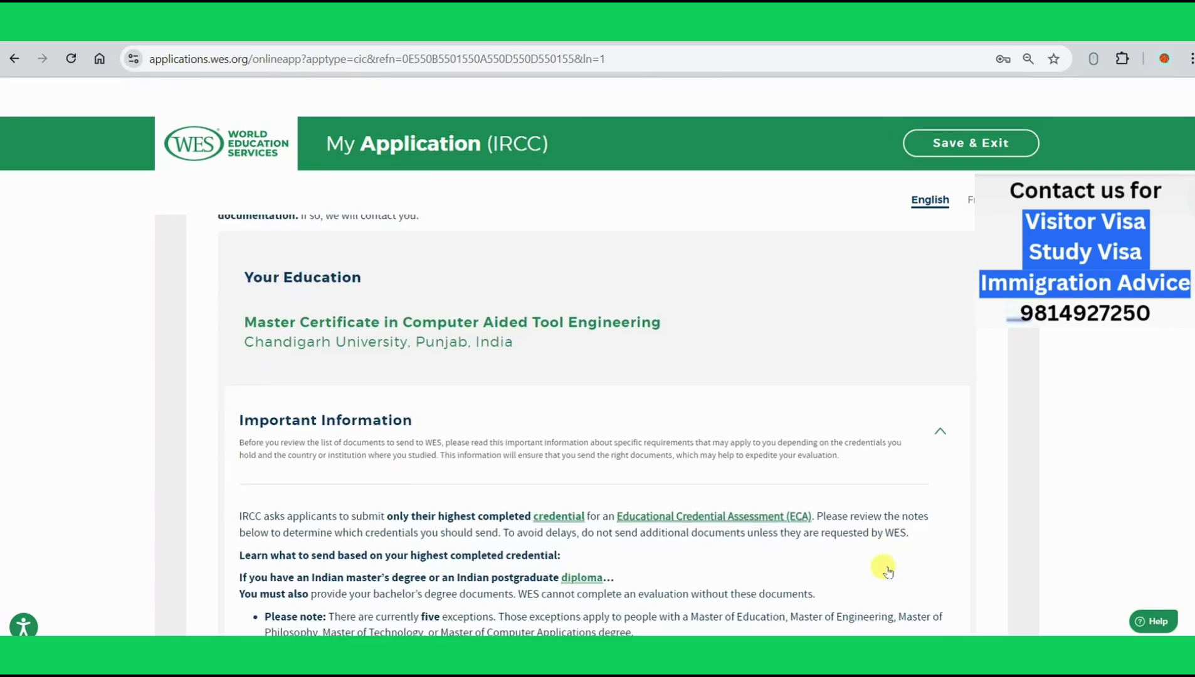
scroll(471, 323, "down", 6)
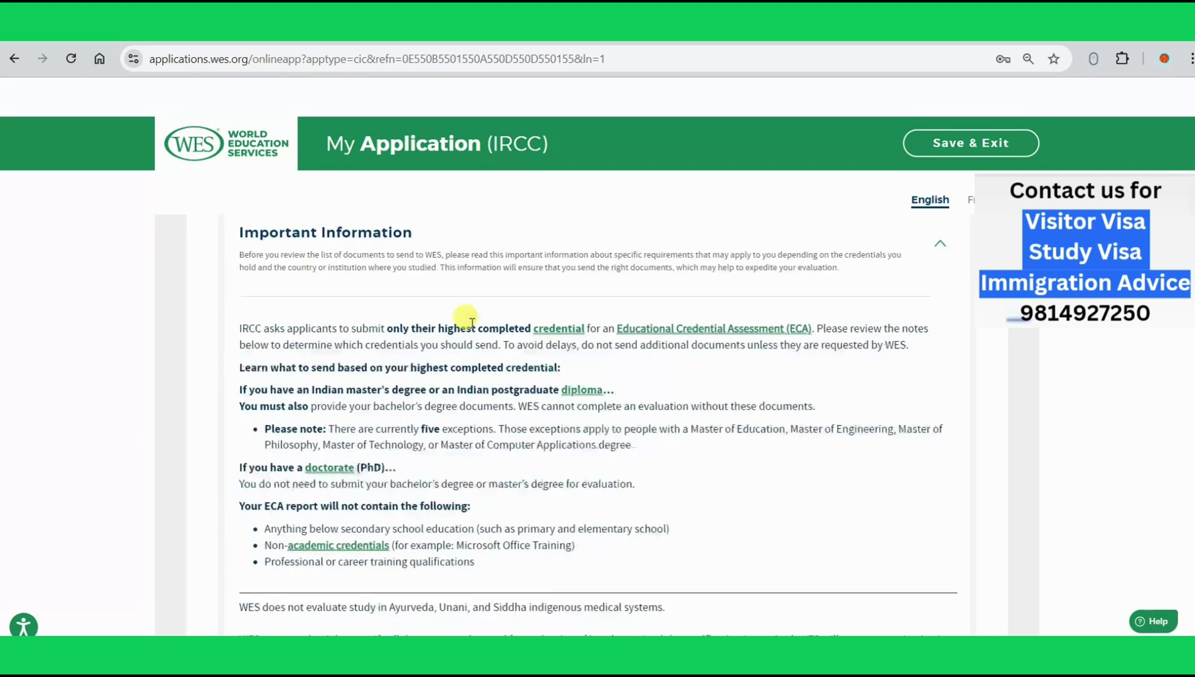
scroll(472, 324, "down", 3)
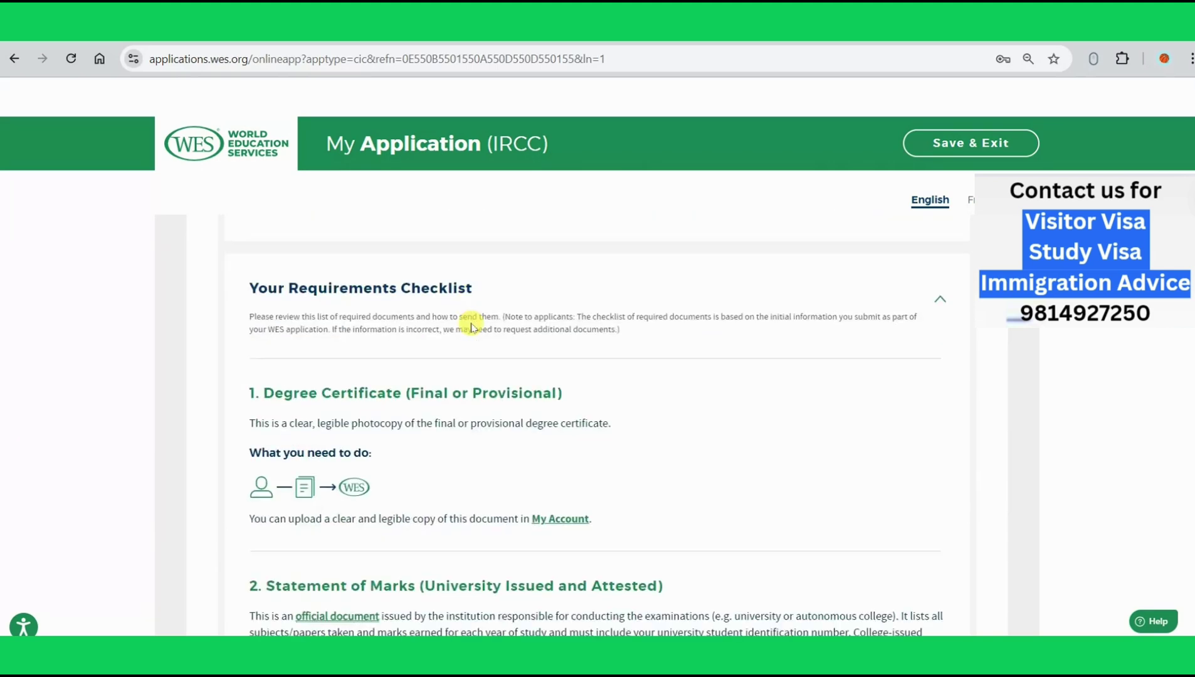
scroll(471, 324, "down", 2)
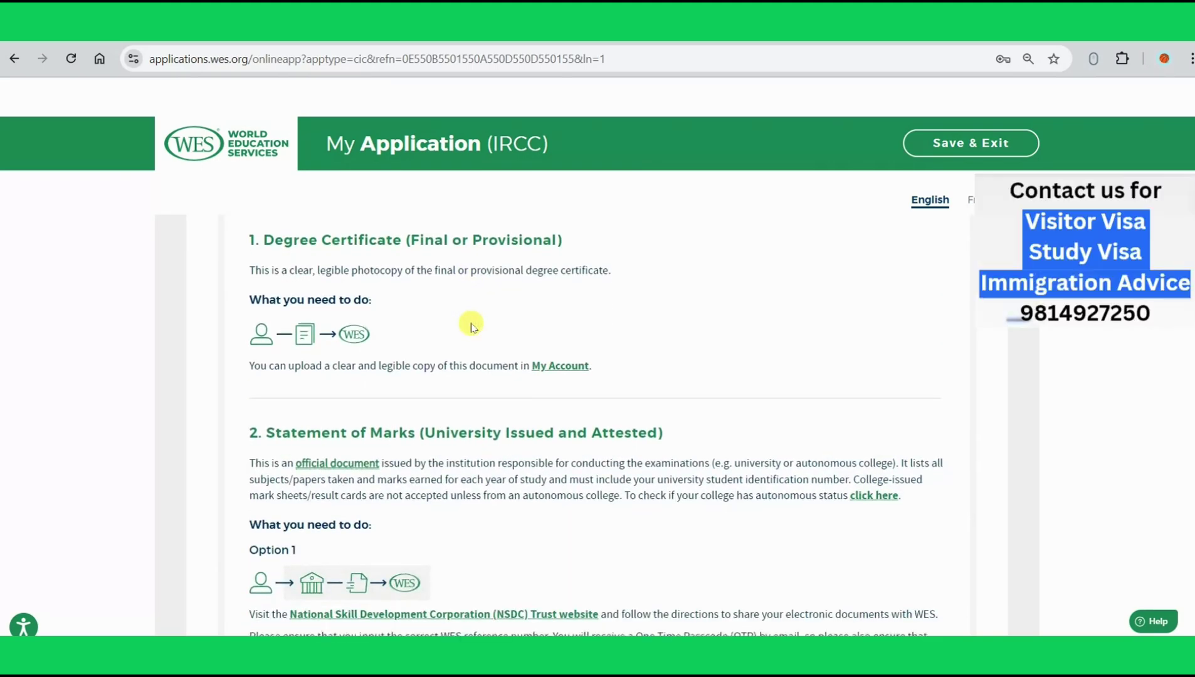
scroll(471, 325, "down", 2)
scroll(471, 325, "down", 4)
scroll(471, 324, "down", 5)
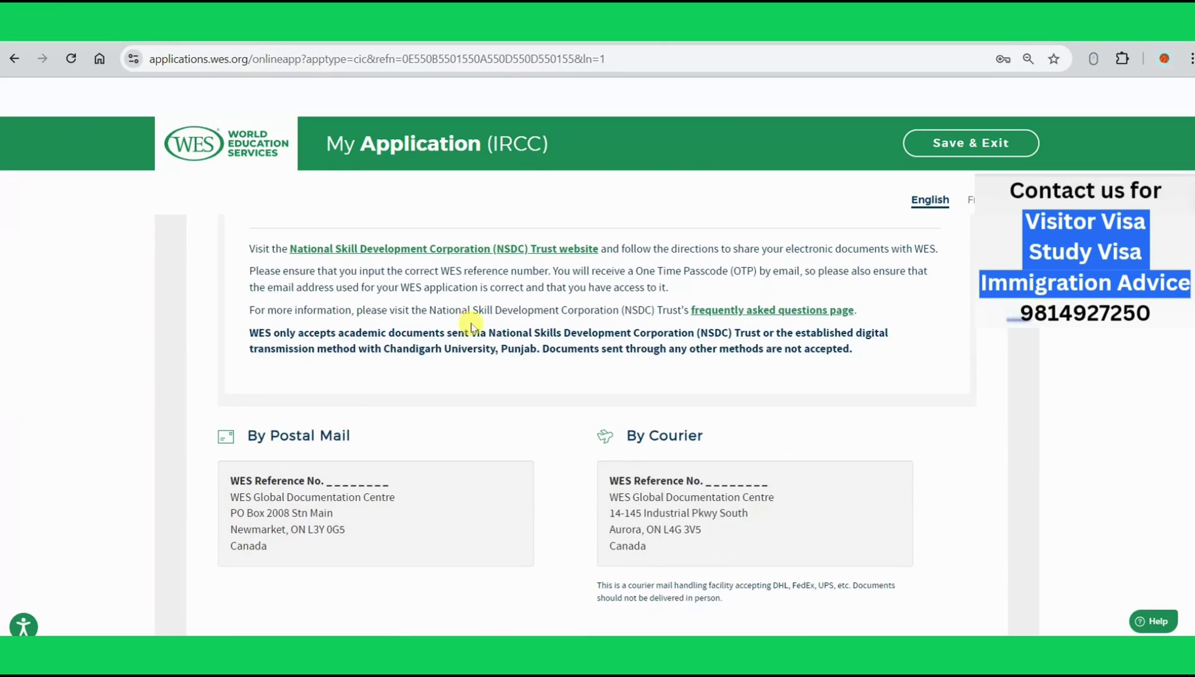
scroll(471, 325, "down", 2)
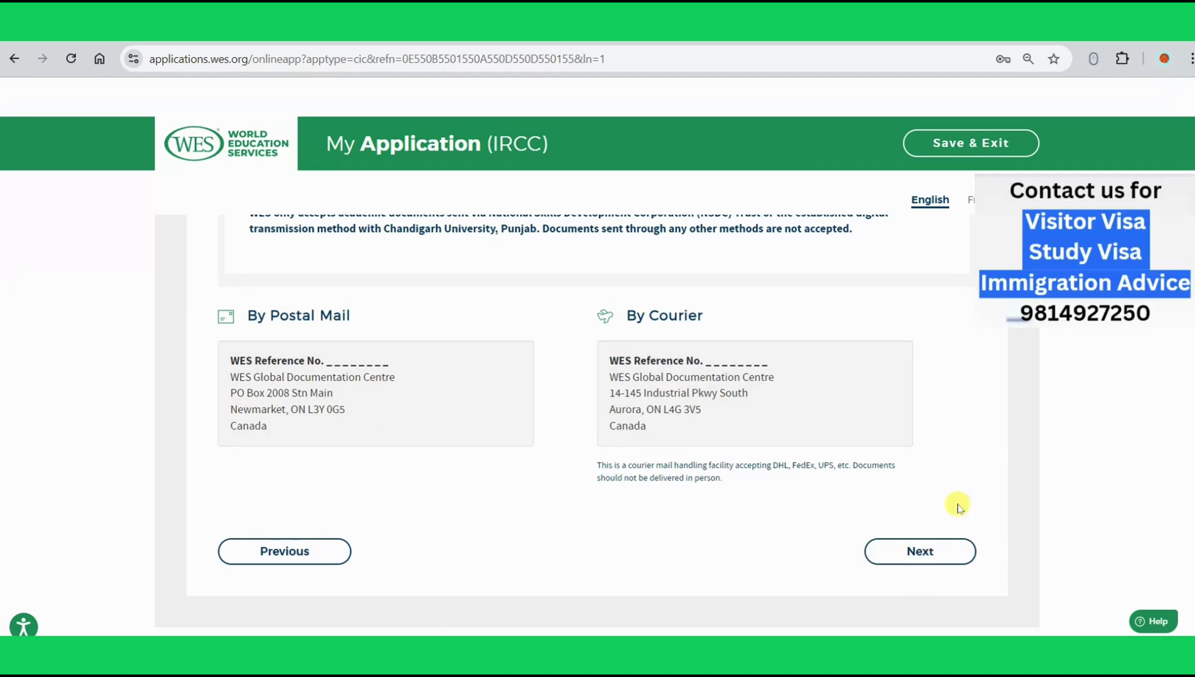
left_click(919, 554)
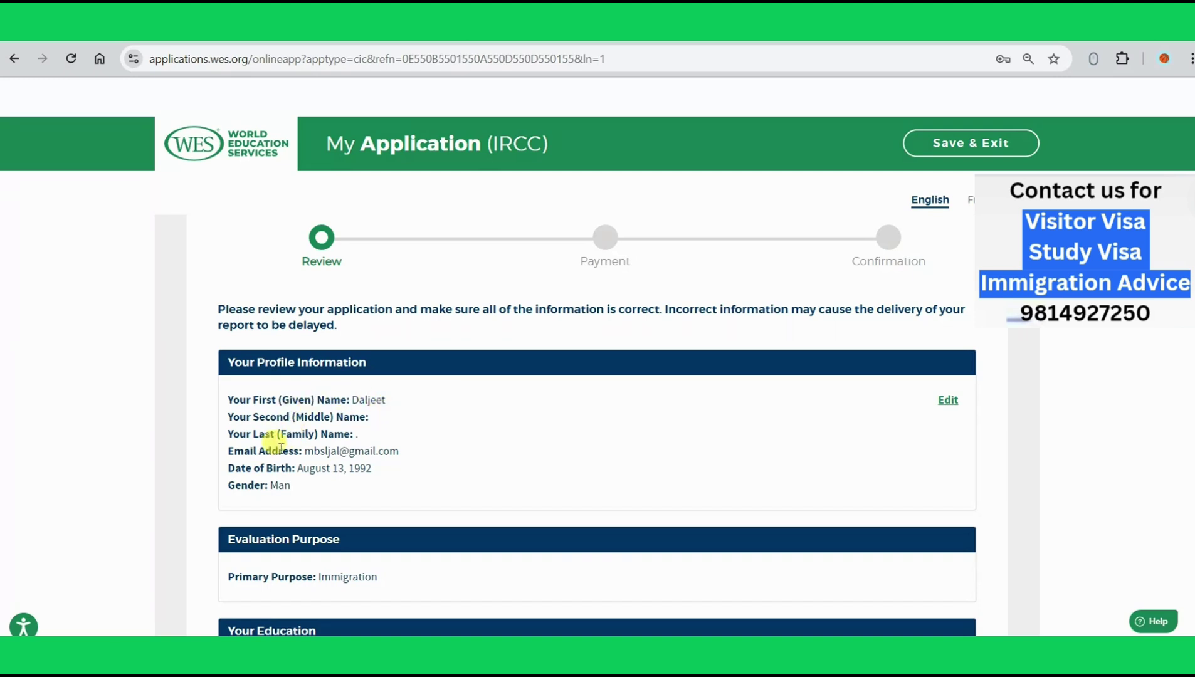
Step: Add the surname to the applicant's First (Given) Name field and go back to Review
left_click(947, 400)
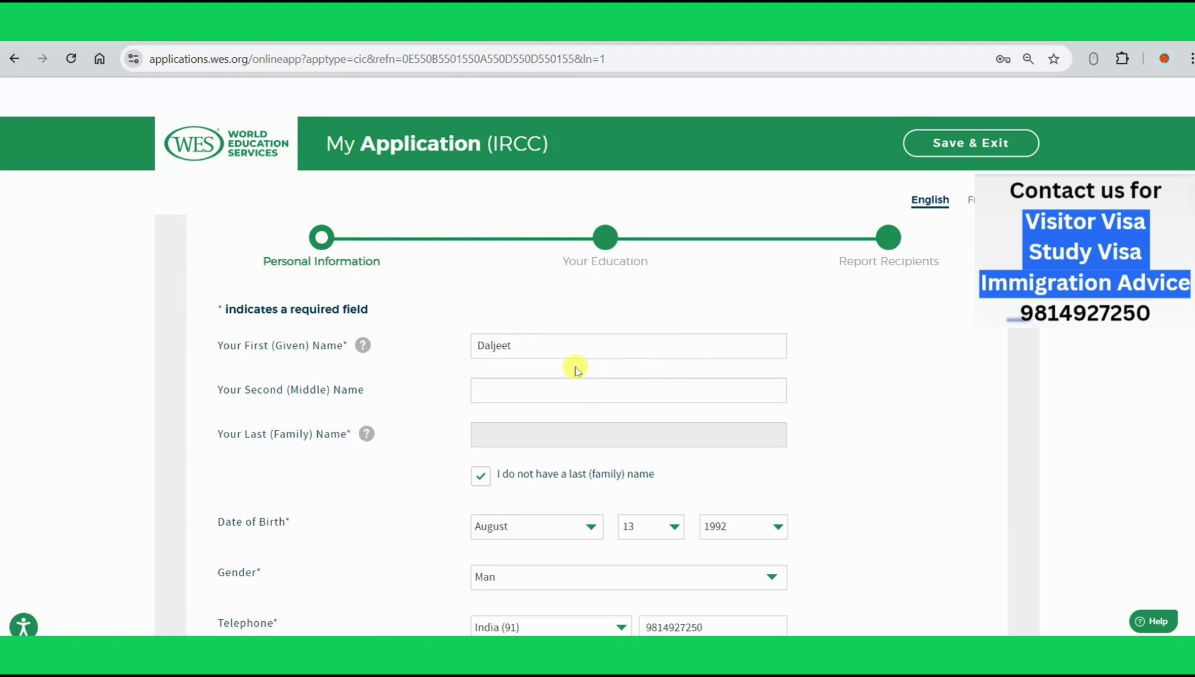
left_click(575, 348)
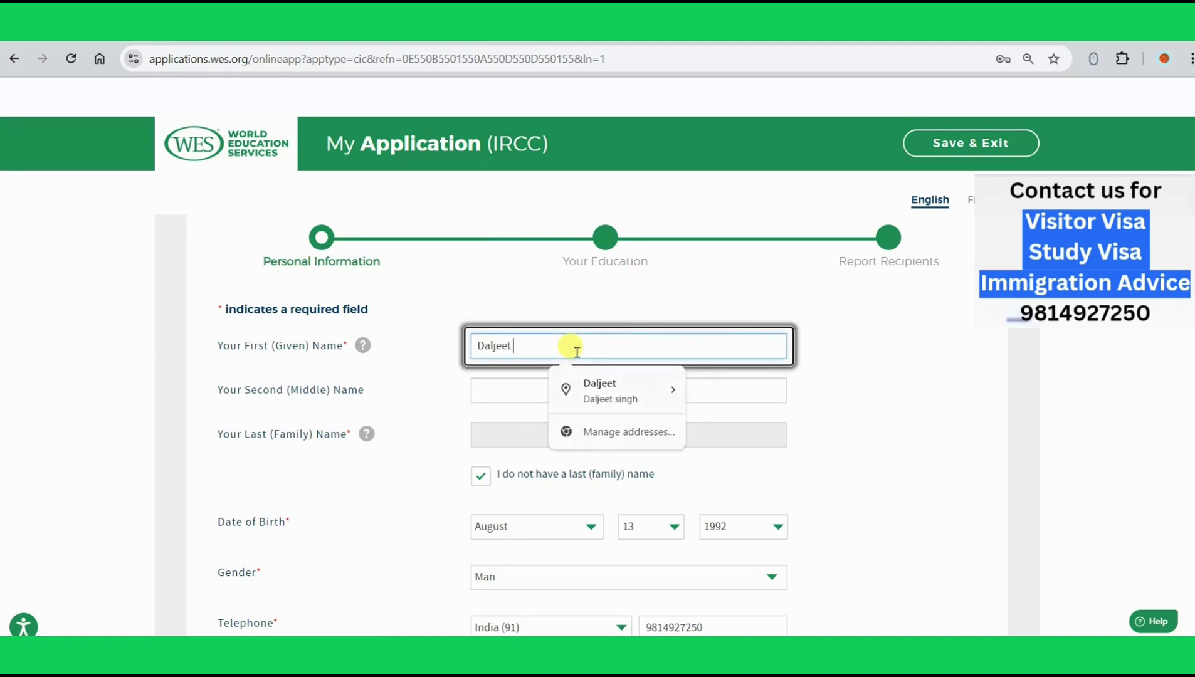
type("Sing")
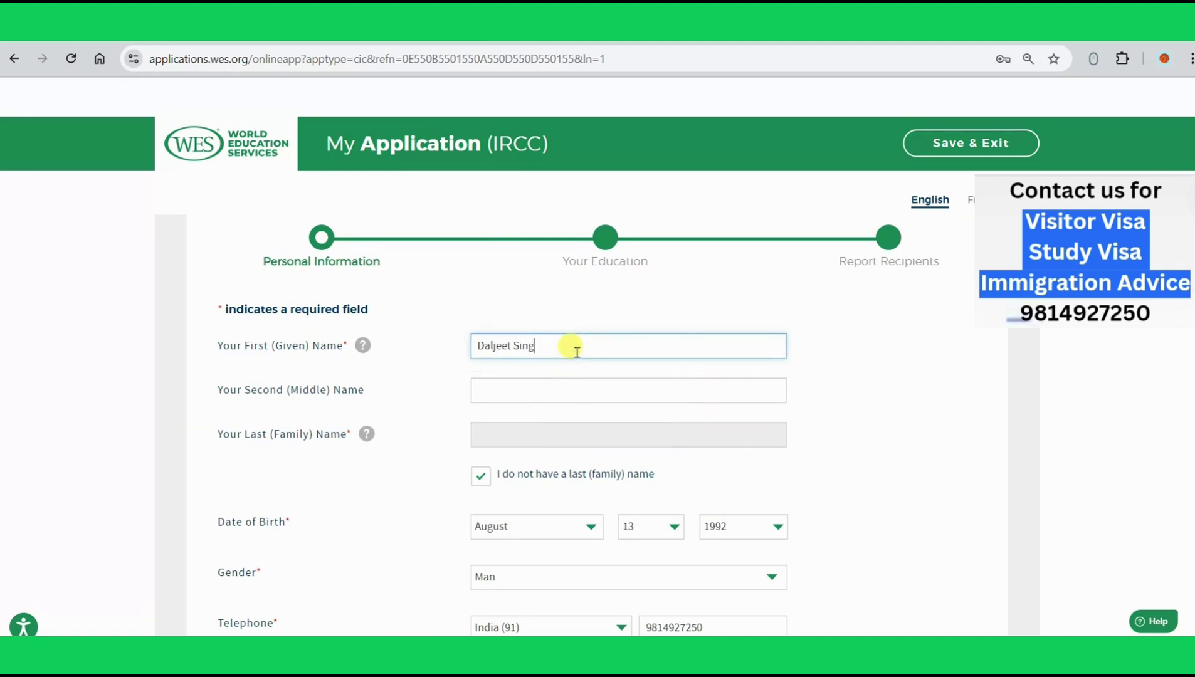
type("h")
scroll(575, 348, "down", 5)
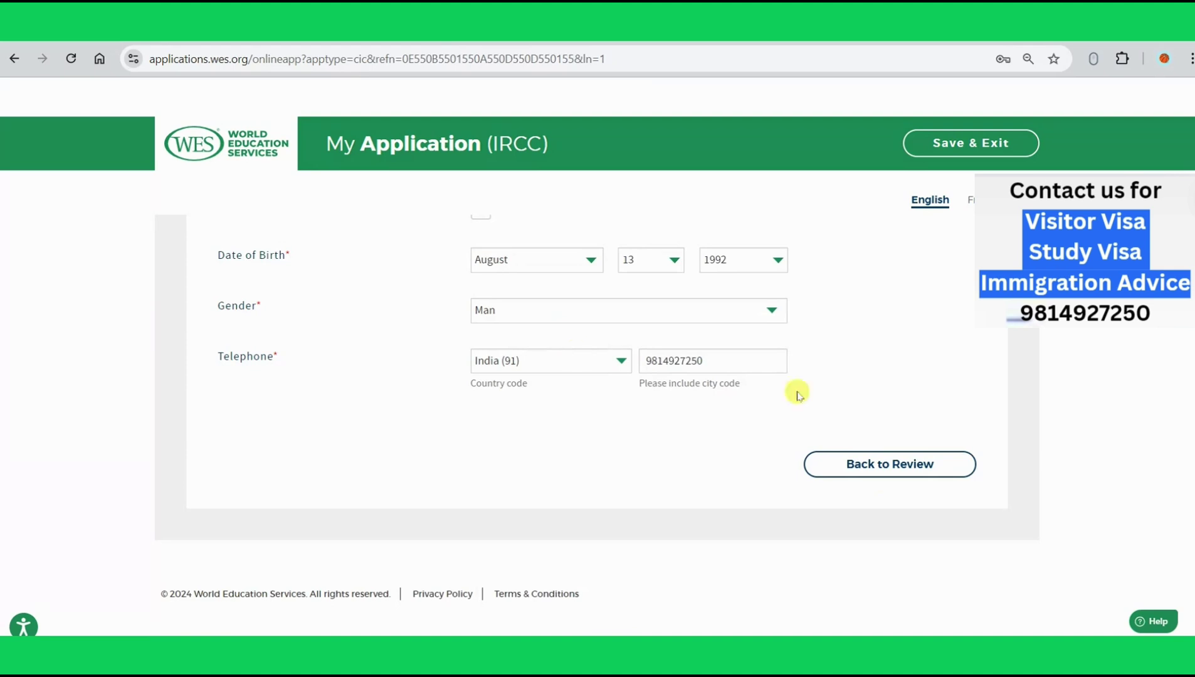
left_click(877, 477)
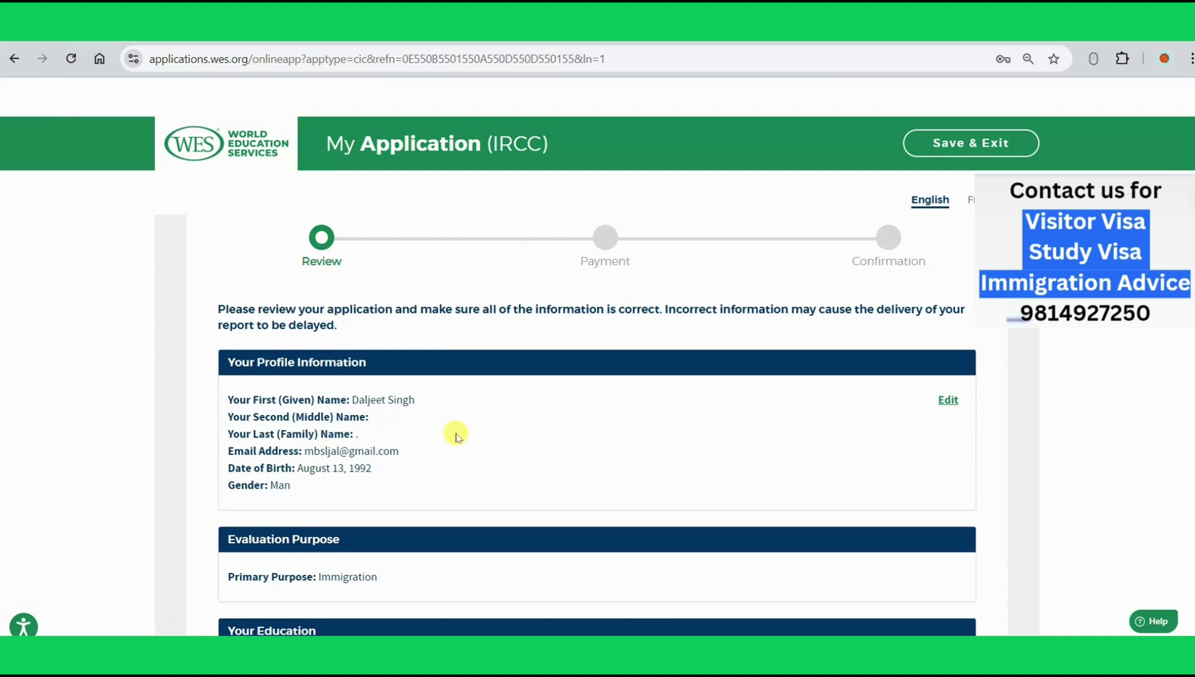
Step: Scroll through the review summary to verify the $260.00 total fee
scroll(412, 492, "down", 5)
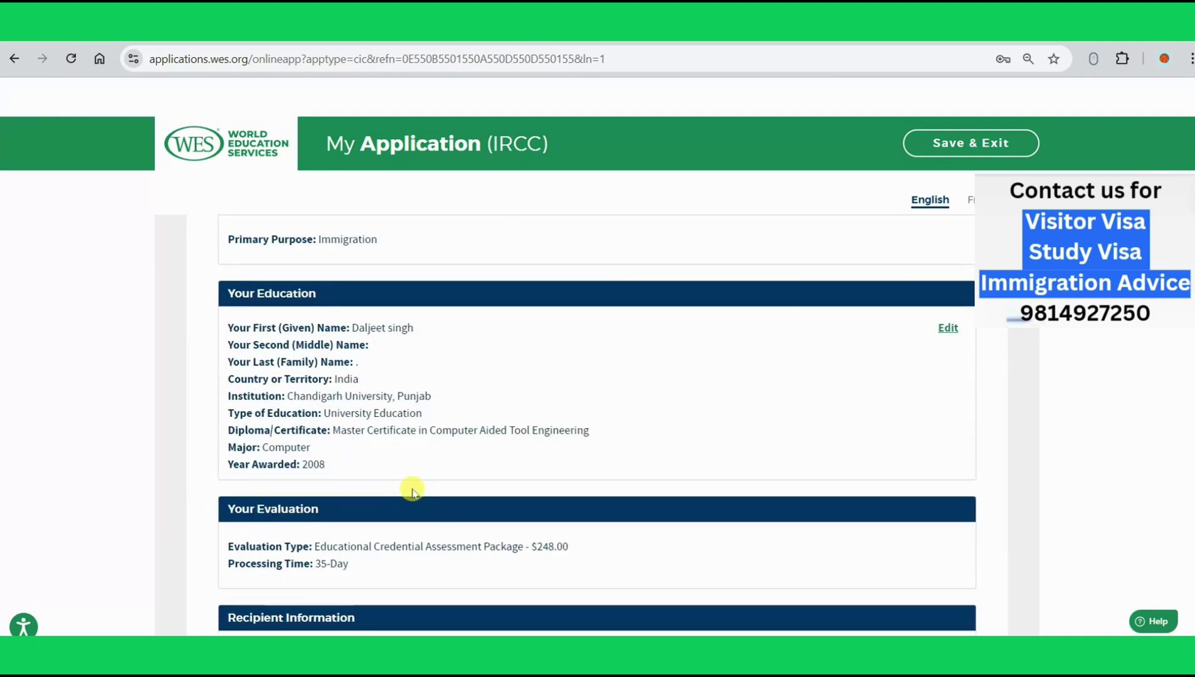
scroll(411, 492, "down", 1)
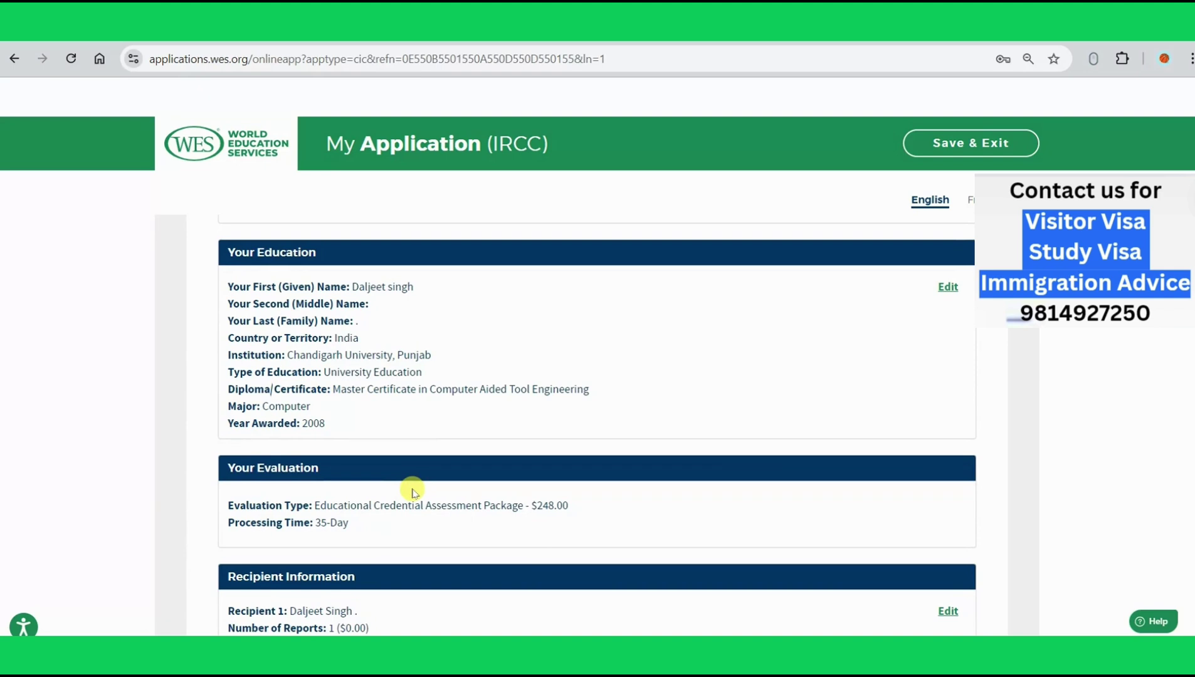
scroll(412, 492, "down", 1)
scroll(413, 493, "down", 1)
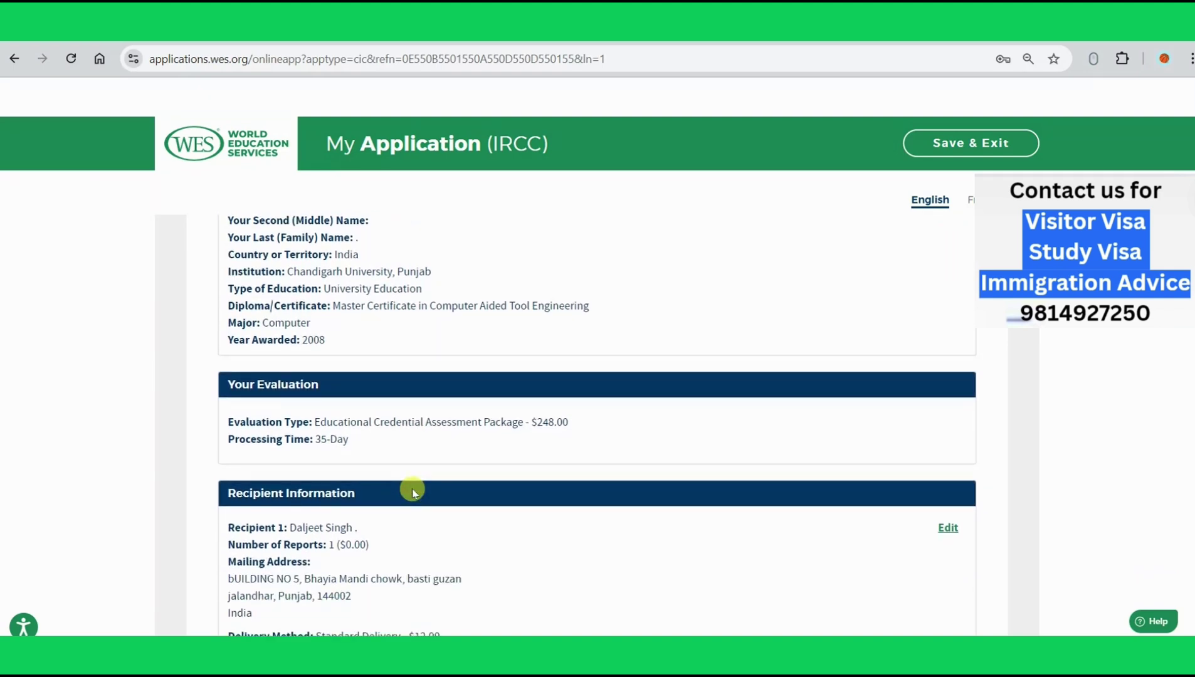
scroll(411, 492, "down", 2)
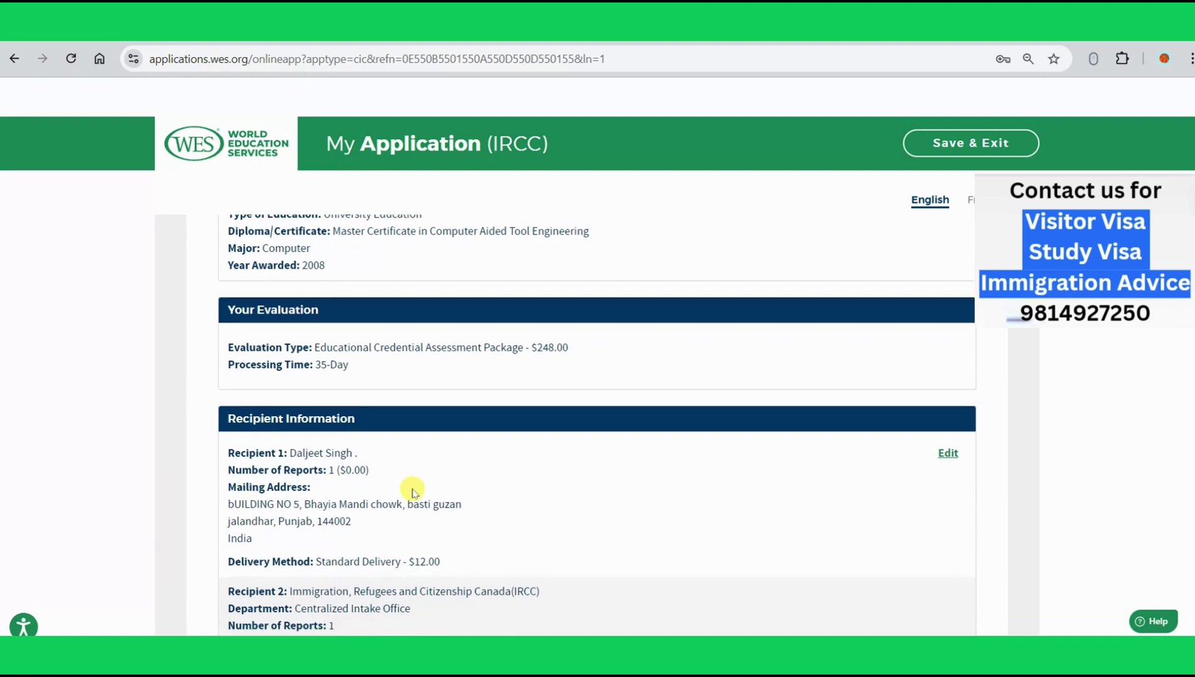
scroll(413, 492, "down", 1)
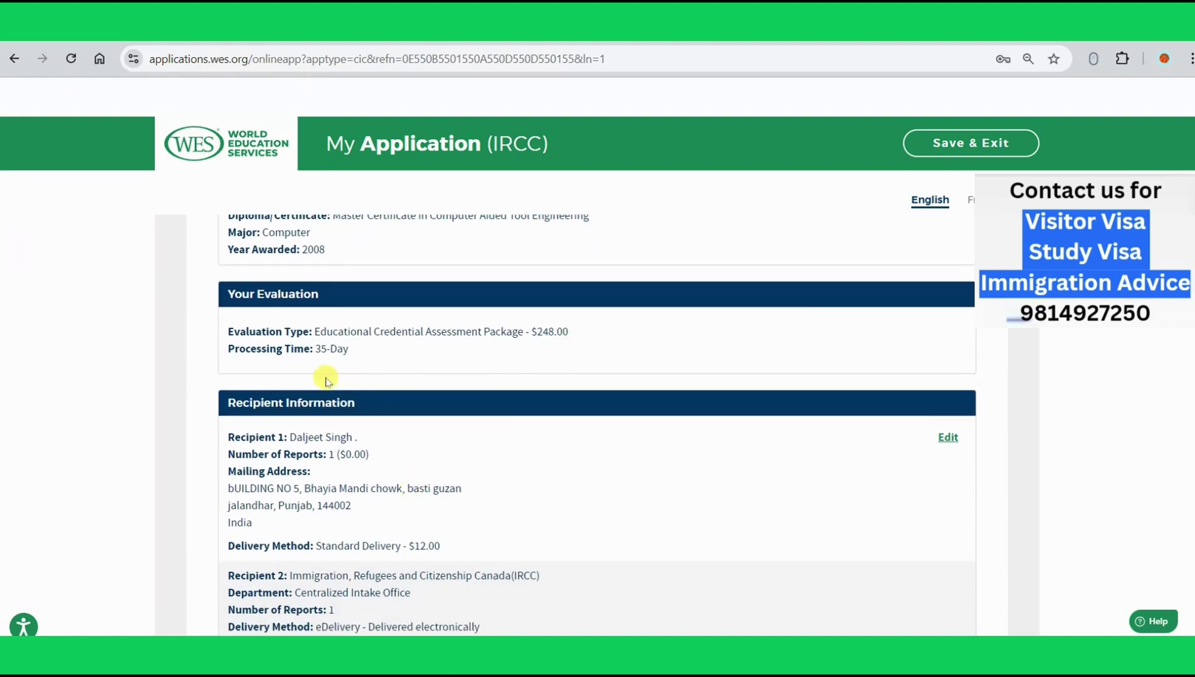
scroll(325, 378, "down", 4)
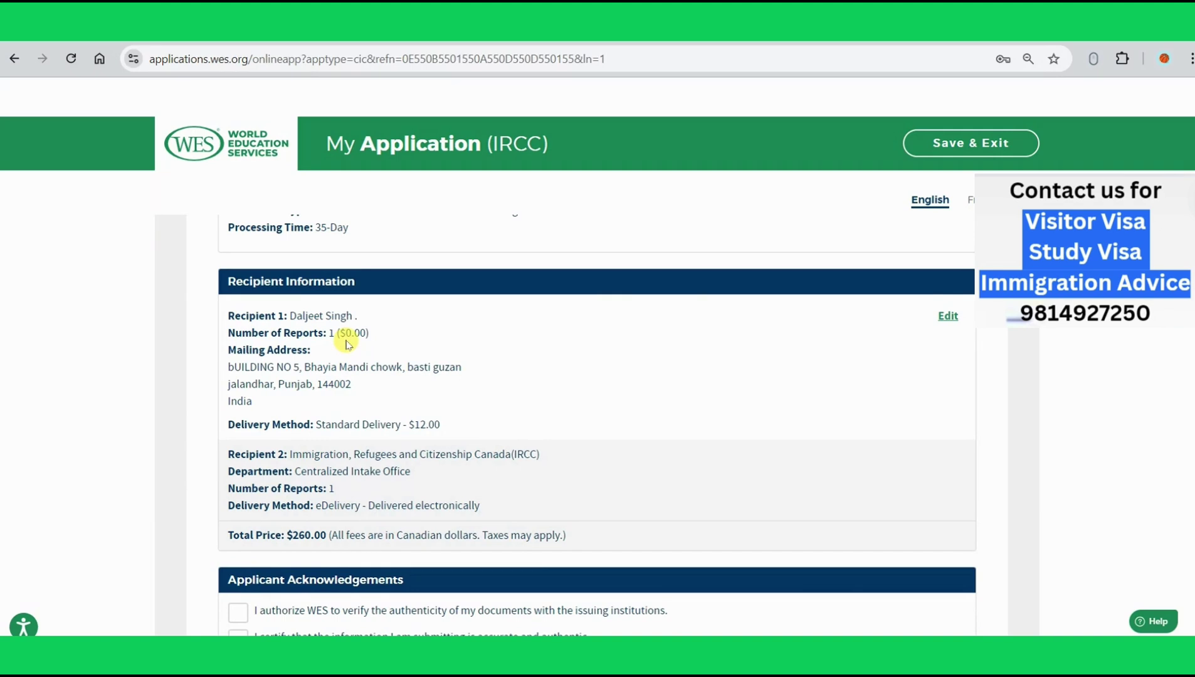
scroll(346, 344, "down", 4)
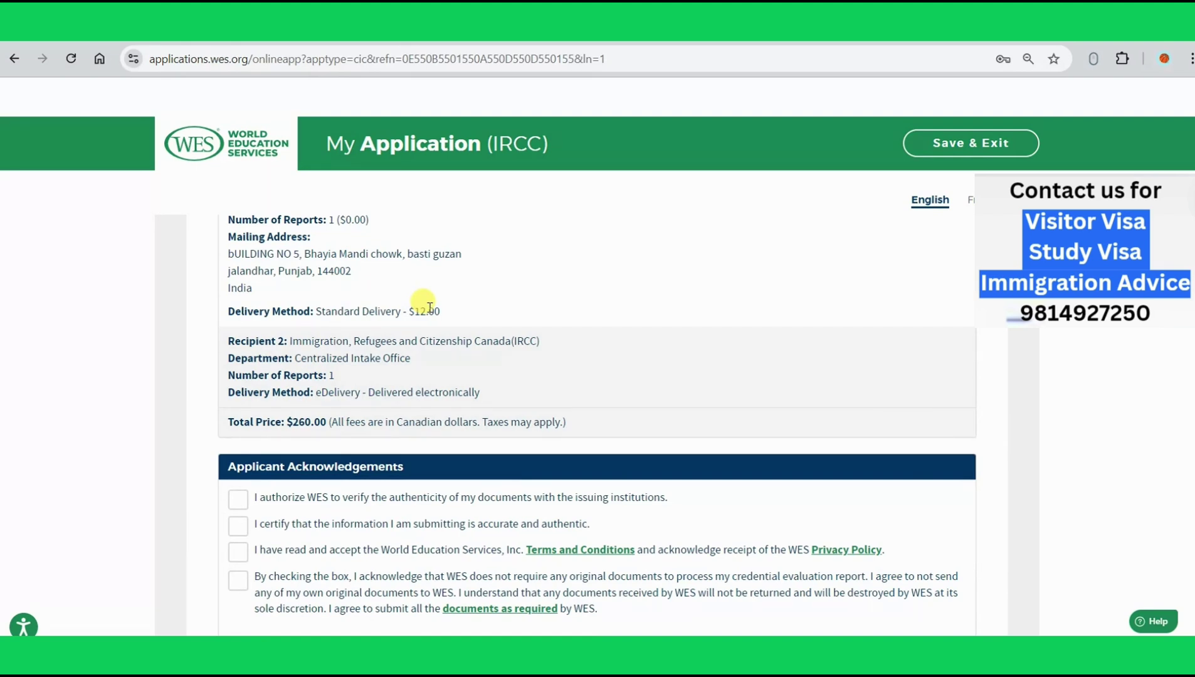
scroll(429, 307, "down", 1)
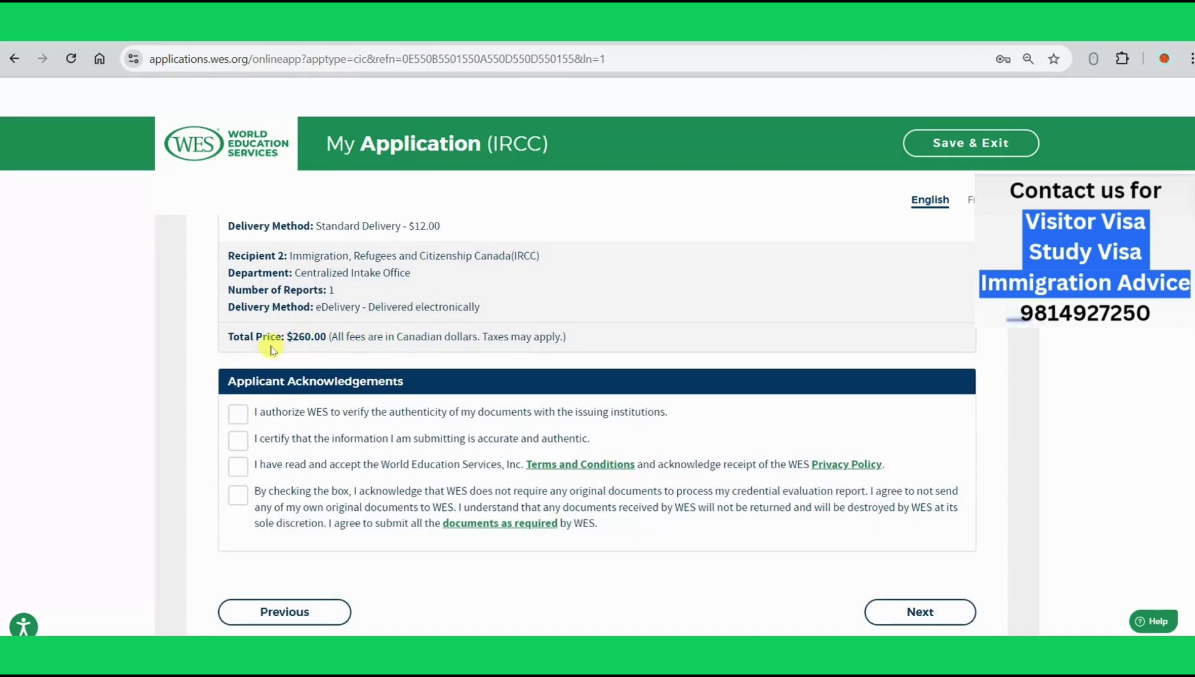
Step: Accept the Applicant Acknowledgements, including document verification and originals, and move on from Review
left_click(239, 413)
left_click(237, 495)
left_click(913, 605)
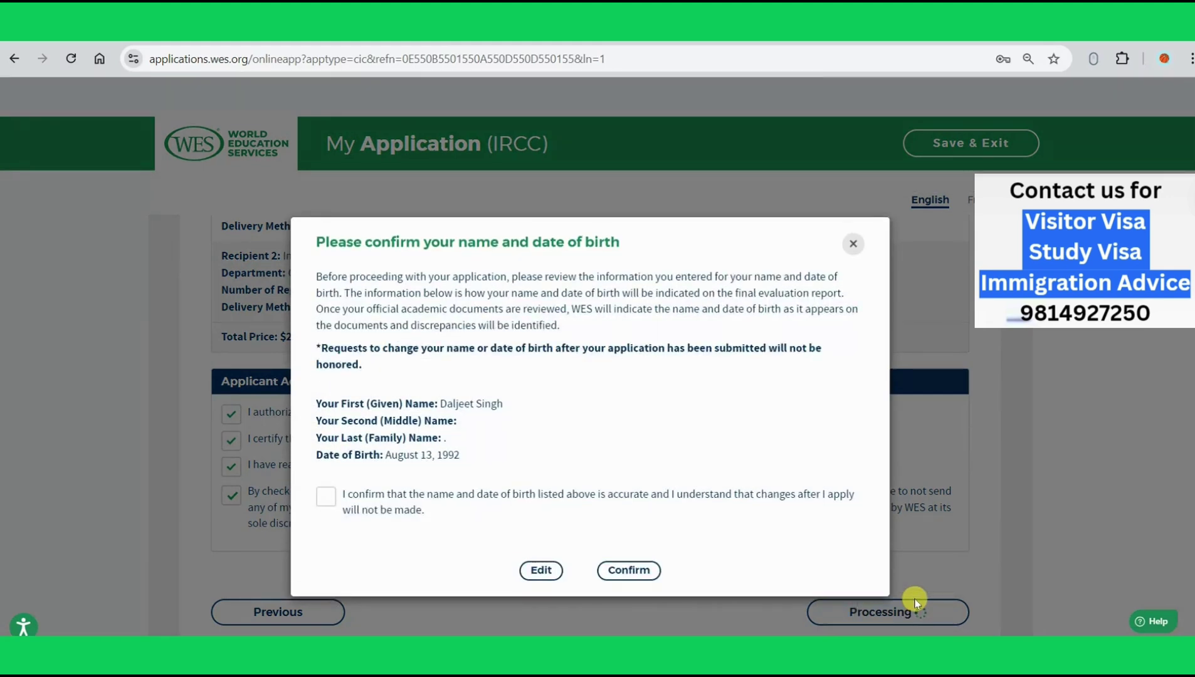
Step: Tick the name and date-of-birth accuracy checkbox and confirm it
left_click(326, 502)
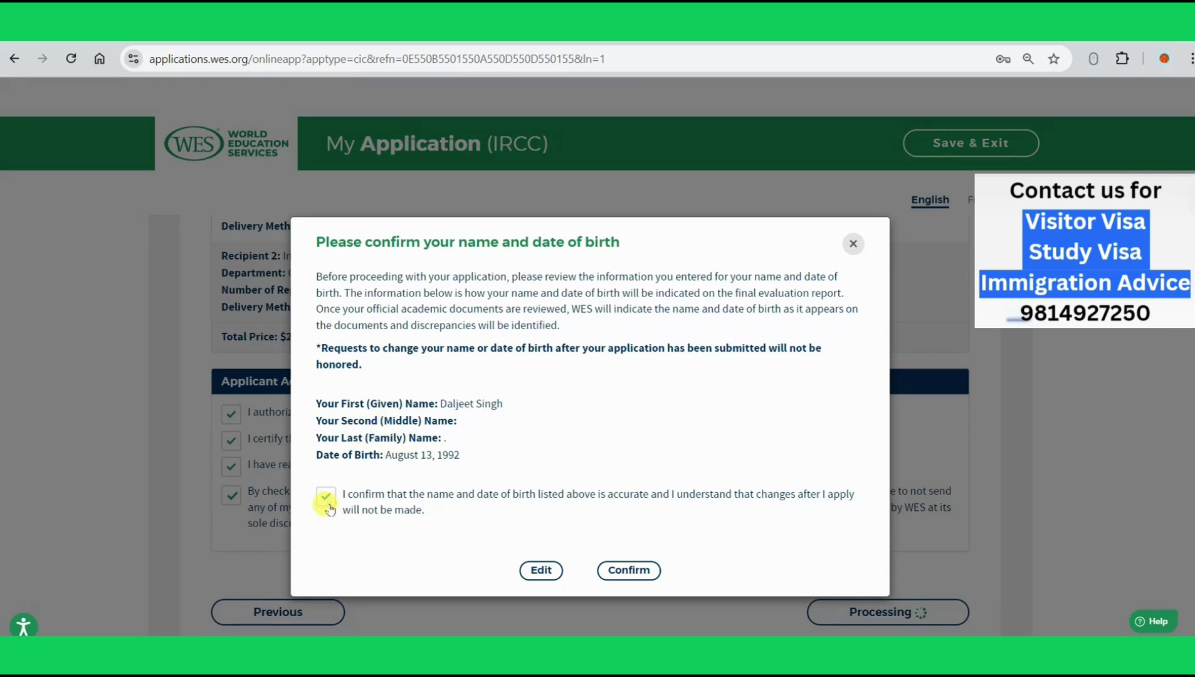
left_click(629, 571)
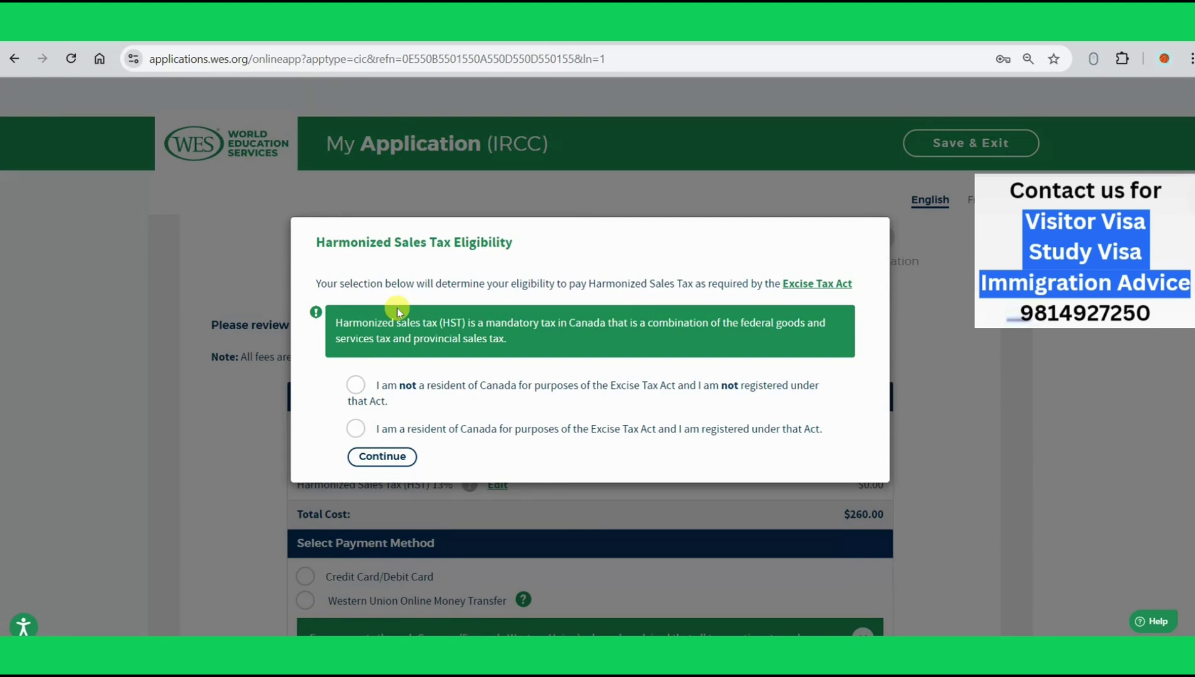
Step: Select 'I am not a resident of Canada' for HST eligibility and continue
left_click(358, 391)
left_click(368, 458)
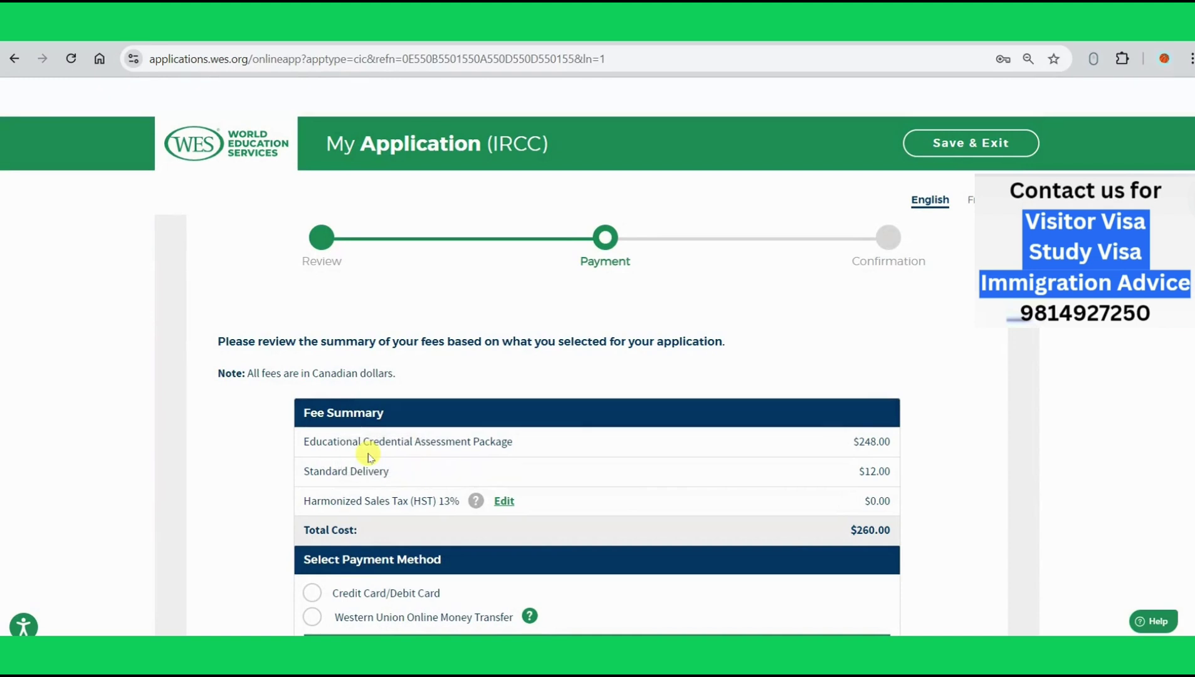
Step: Submit the $260.00 order for credit/debit card payment
scroll(368, 457, "down", 3)
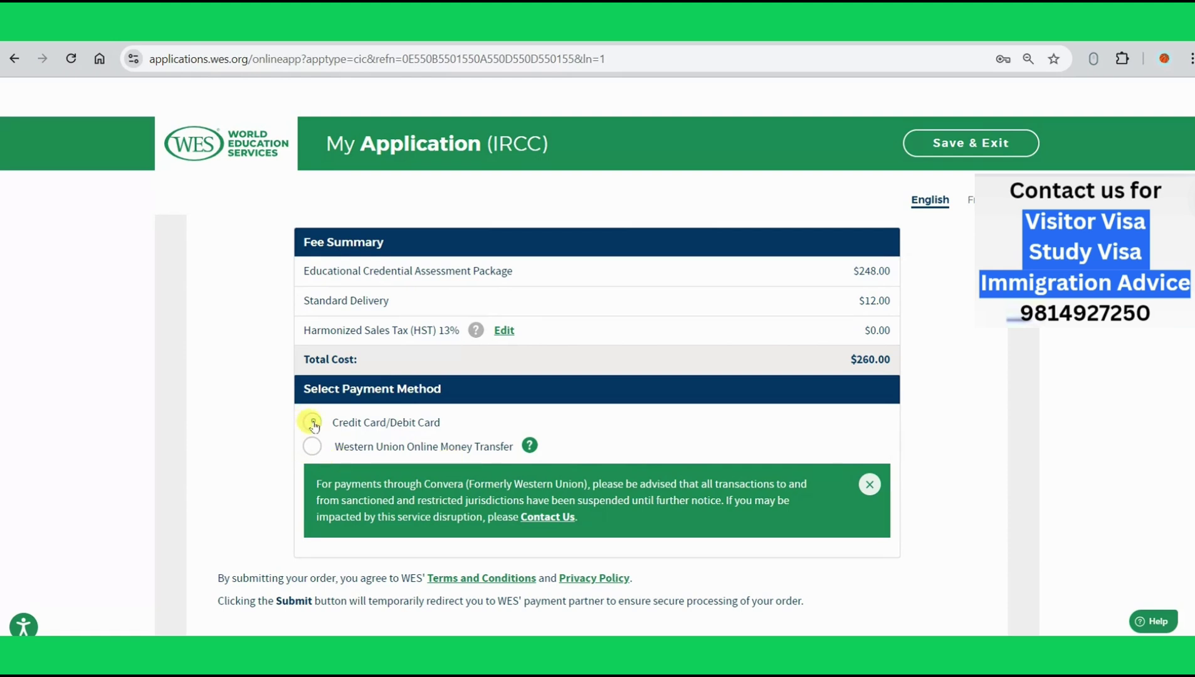
scroll(586, 489, "down", 3)
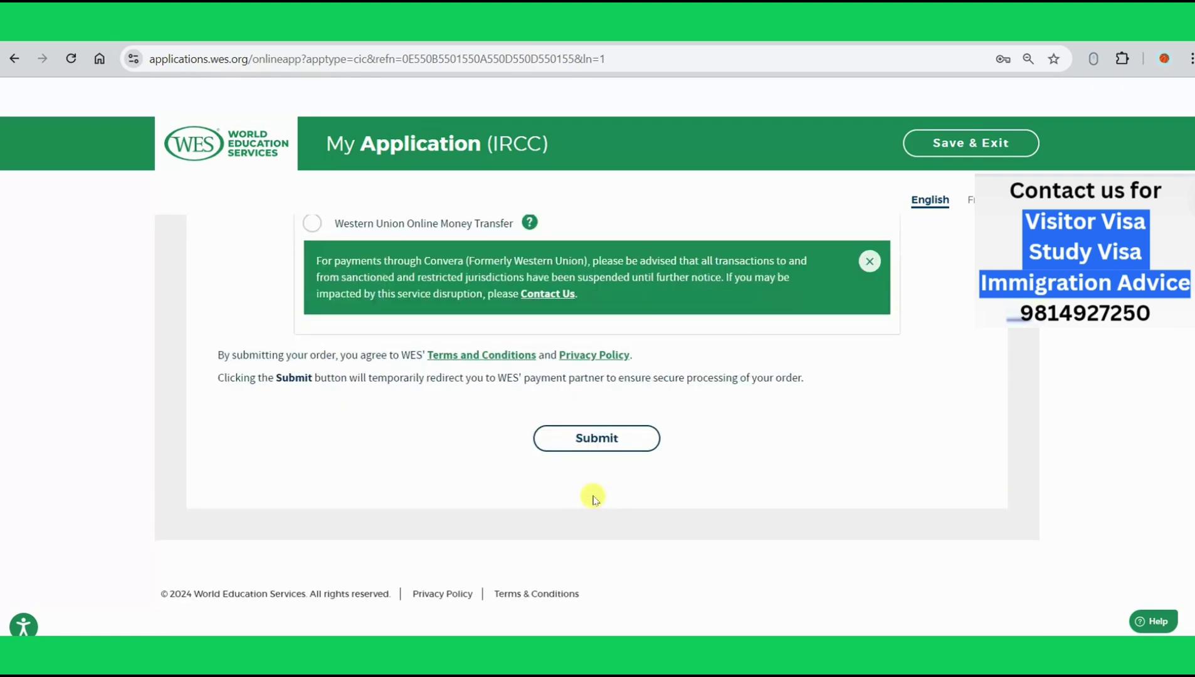
left_click(589, 440)
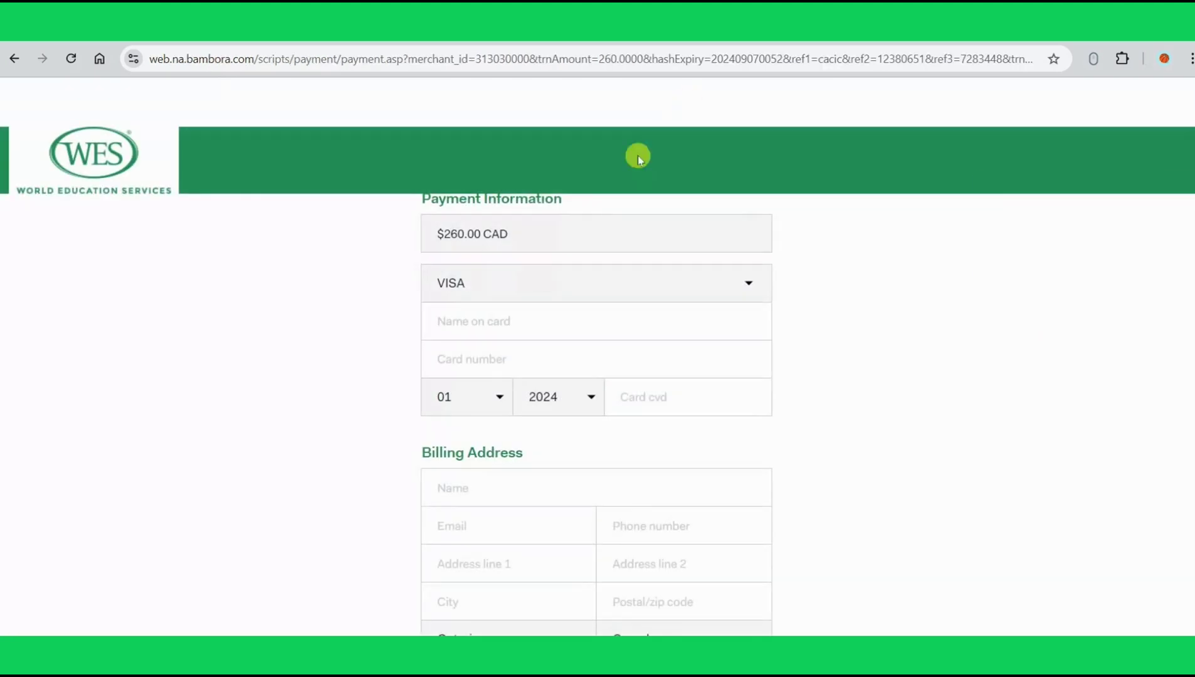
Step: Focus the Name on card field and look over the Bambora $260.00 CAD payment form
scroll(528, 249, "down", 3)
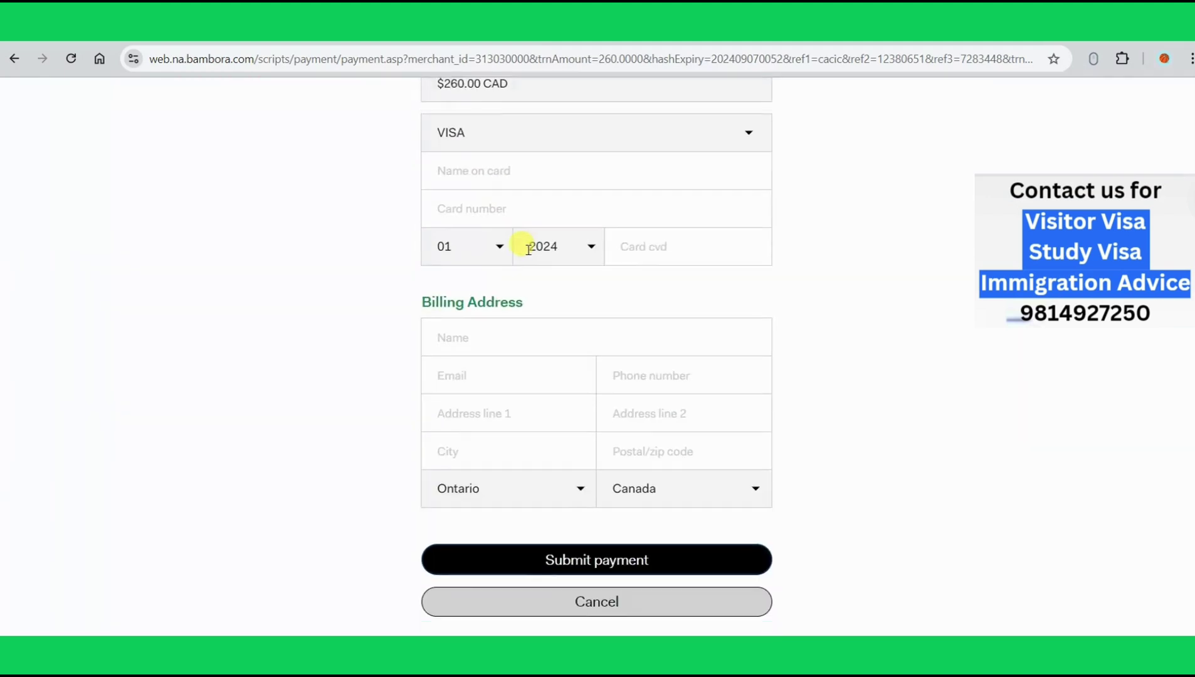
left_click(528, 170)
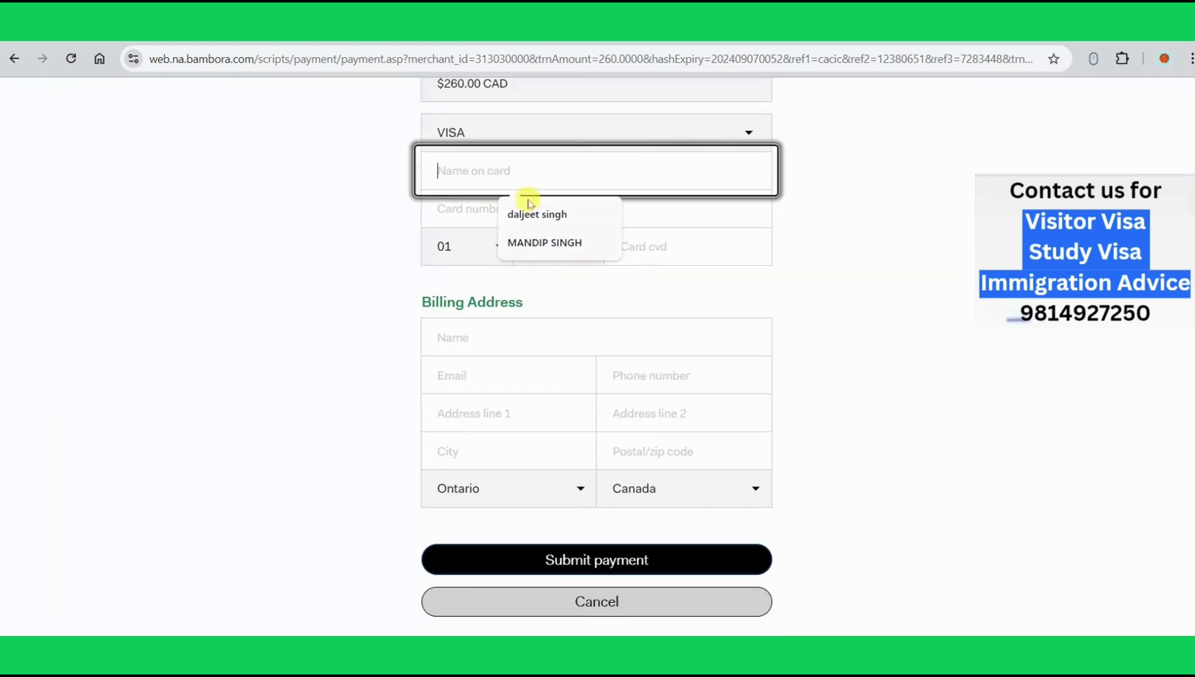
left_click(458, 218)
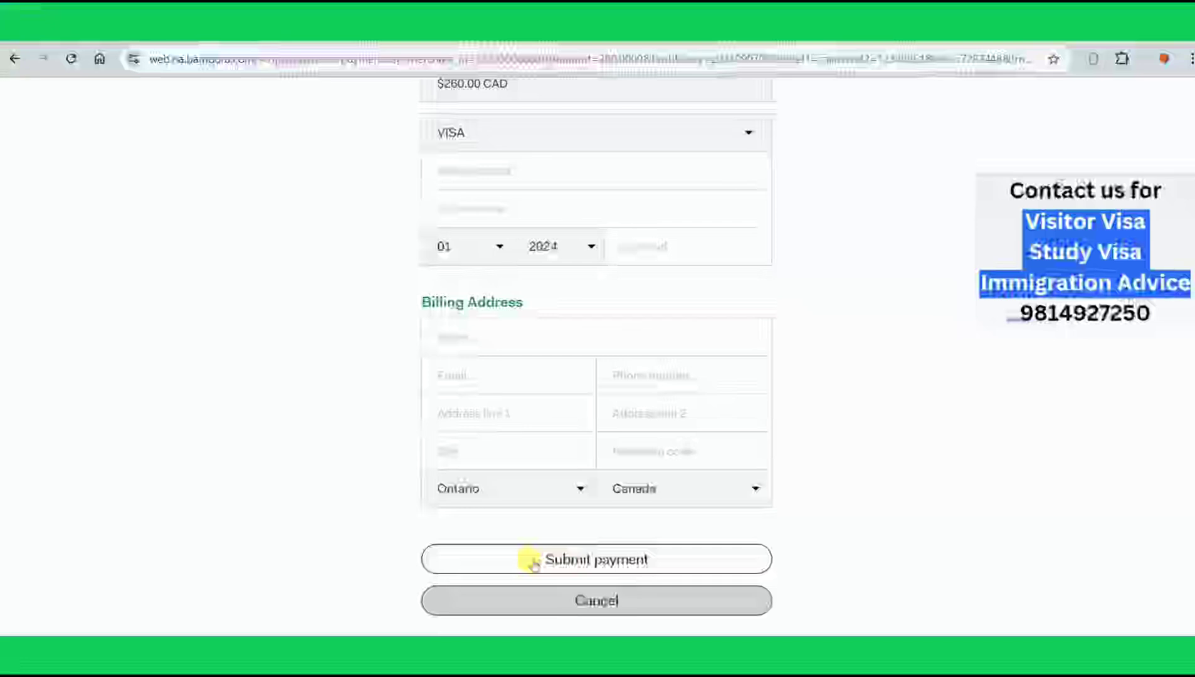
scroll(528, 560, "down", 2)
scroll(529, 560, "up", 4)
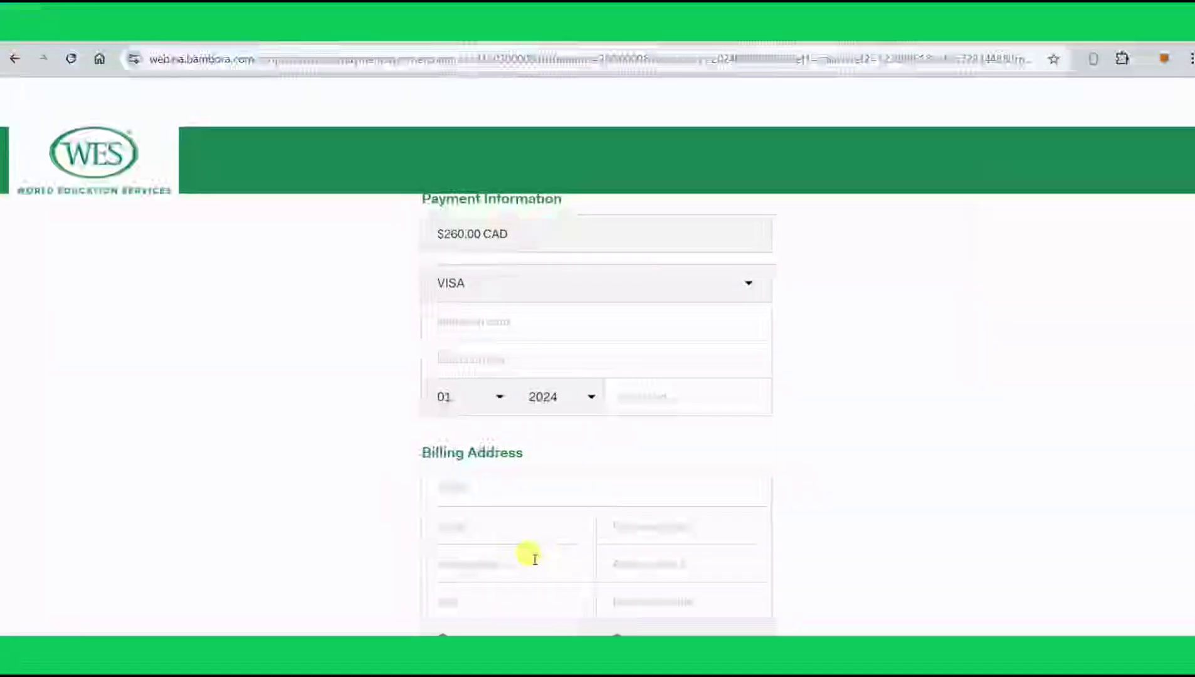
scroll(529, 558, "down", 1)
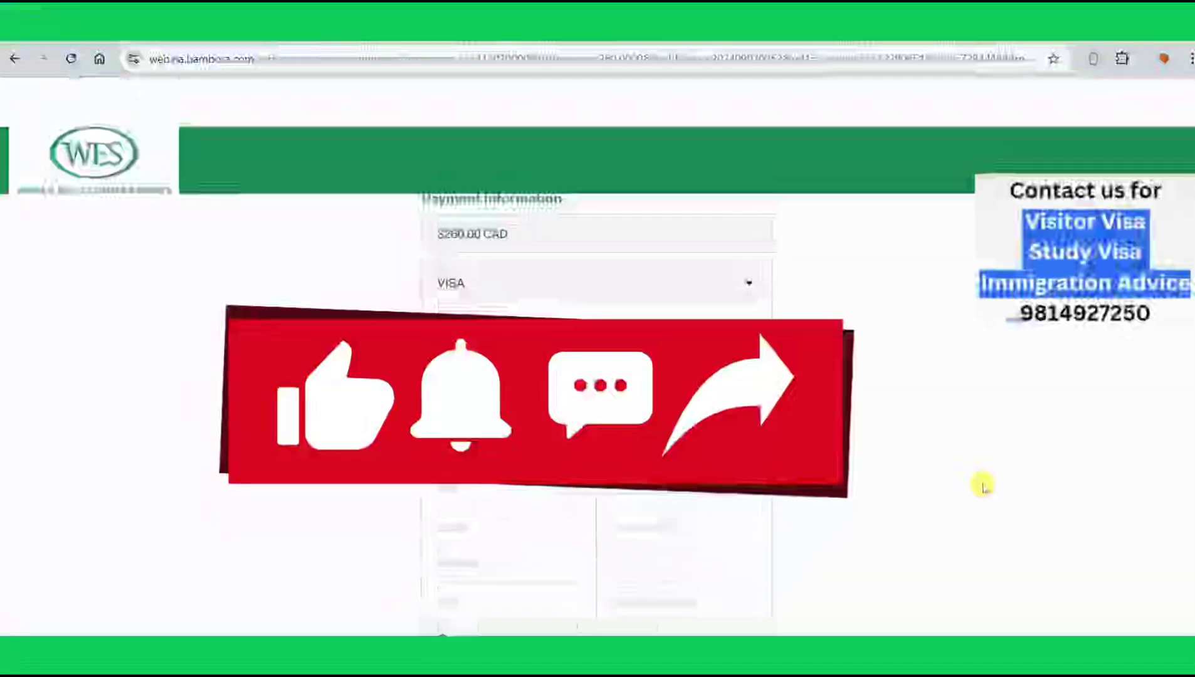
scroll(983, 484, "down", 4)
scroll(981, 483, "up", 5)
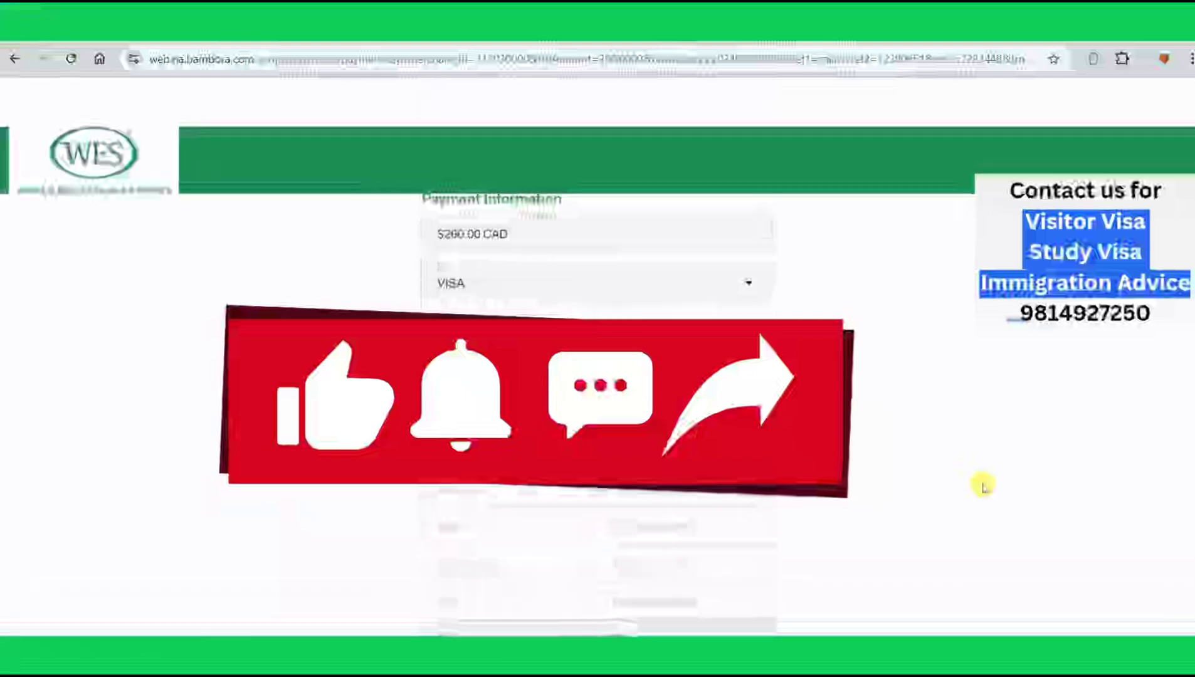
left_click(906, 651)
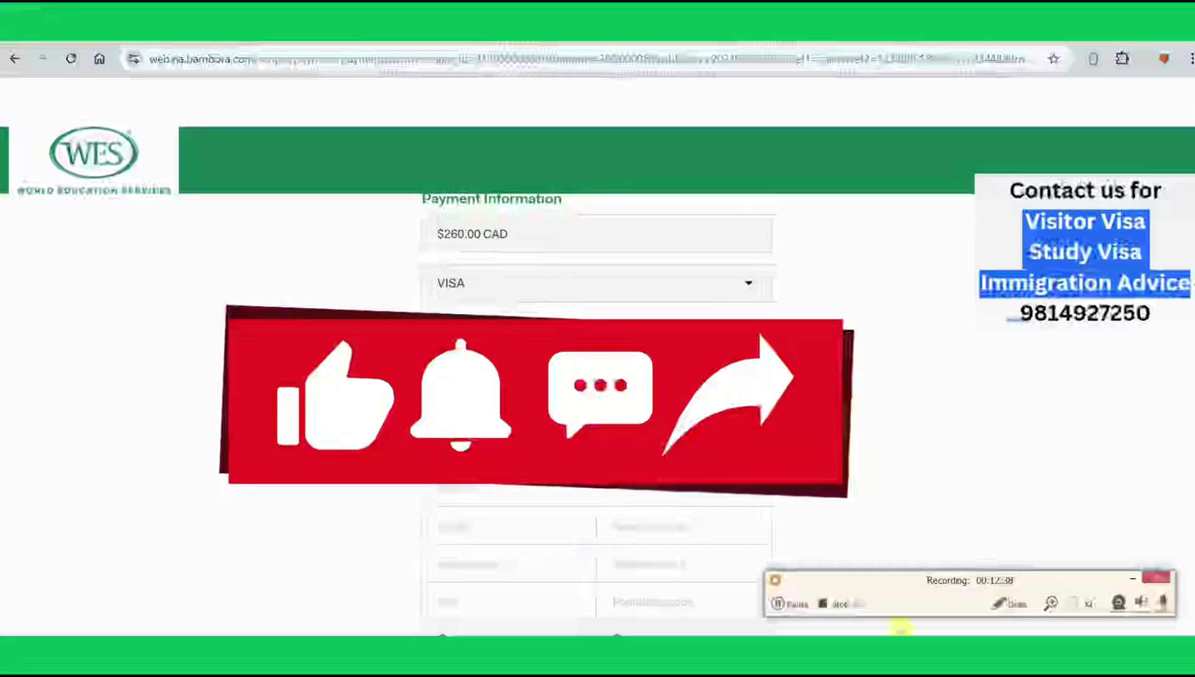